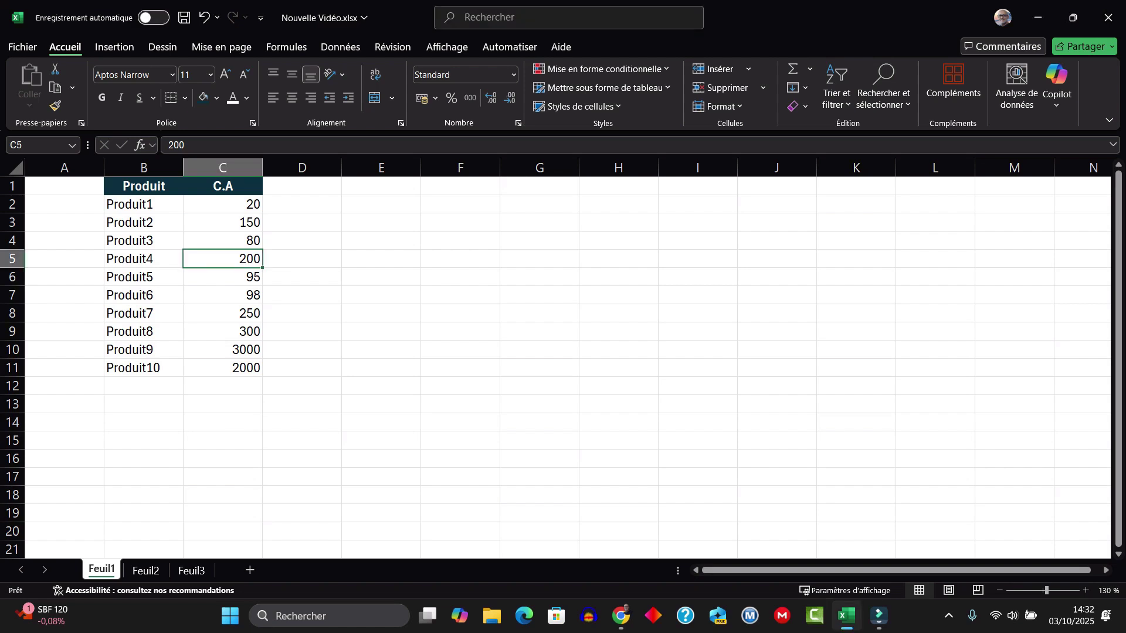
Select Feuil1's Produit and C.A columns and compare them with the empty Feuil2
drag(143, 167, 223, 167)
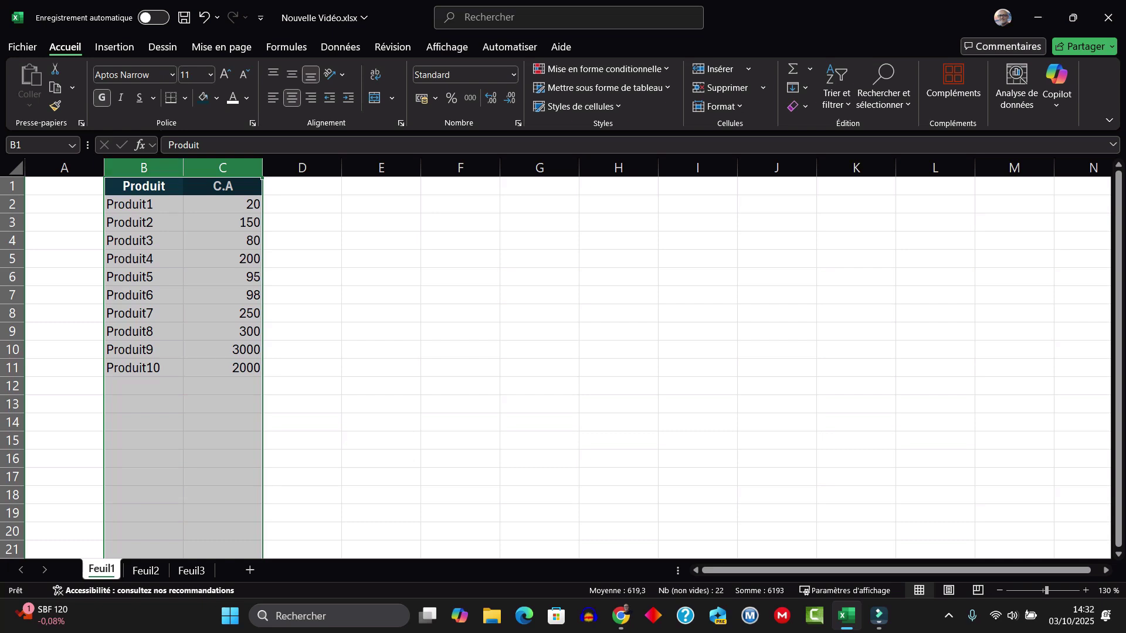
click(146, 570)
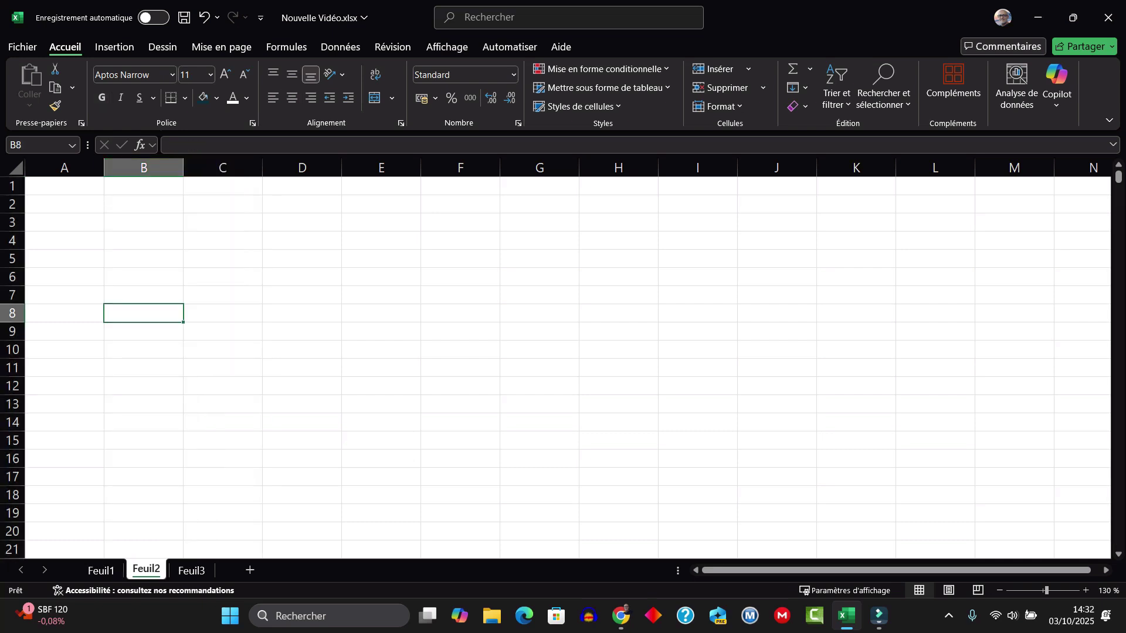
click(101, 571)
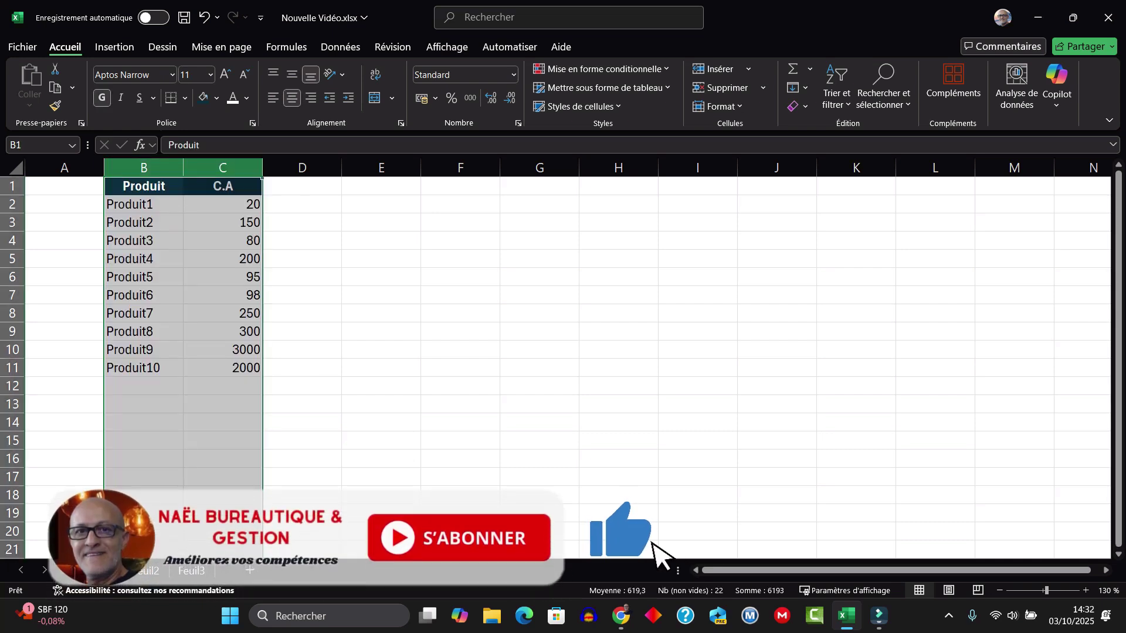
click(143, 386)
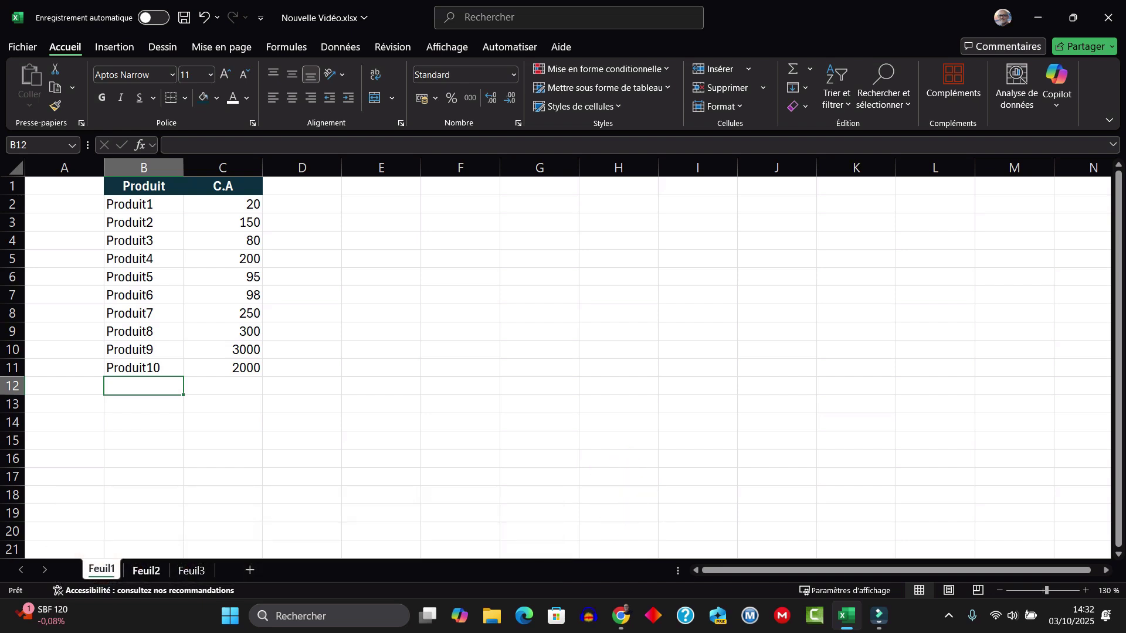
click(146, 570)
click(101, 570)
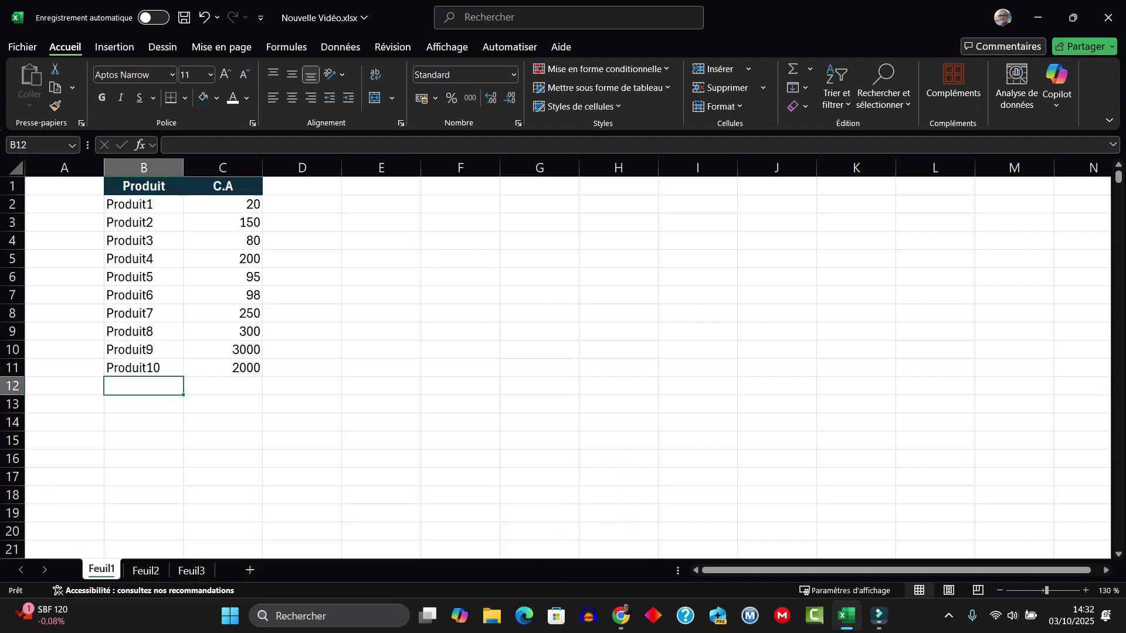
key(ctrl+Page_Down)
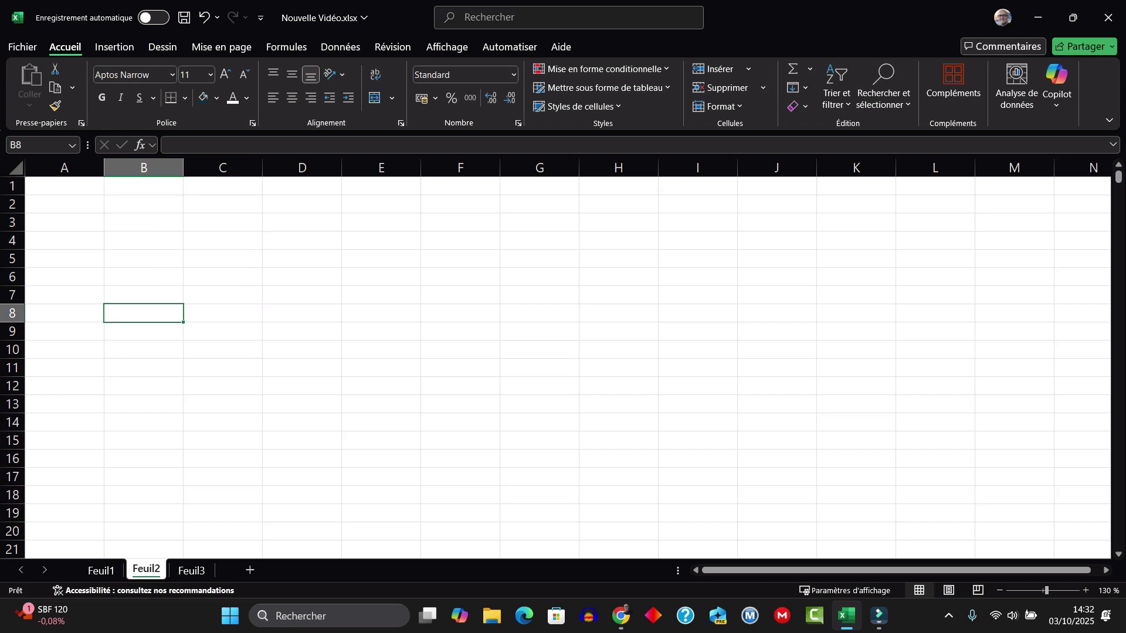
Enter =Feuil1!B:B in Feuil2's B1 to mirror the Produit column
click(144, 186)
text(=)
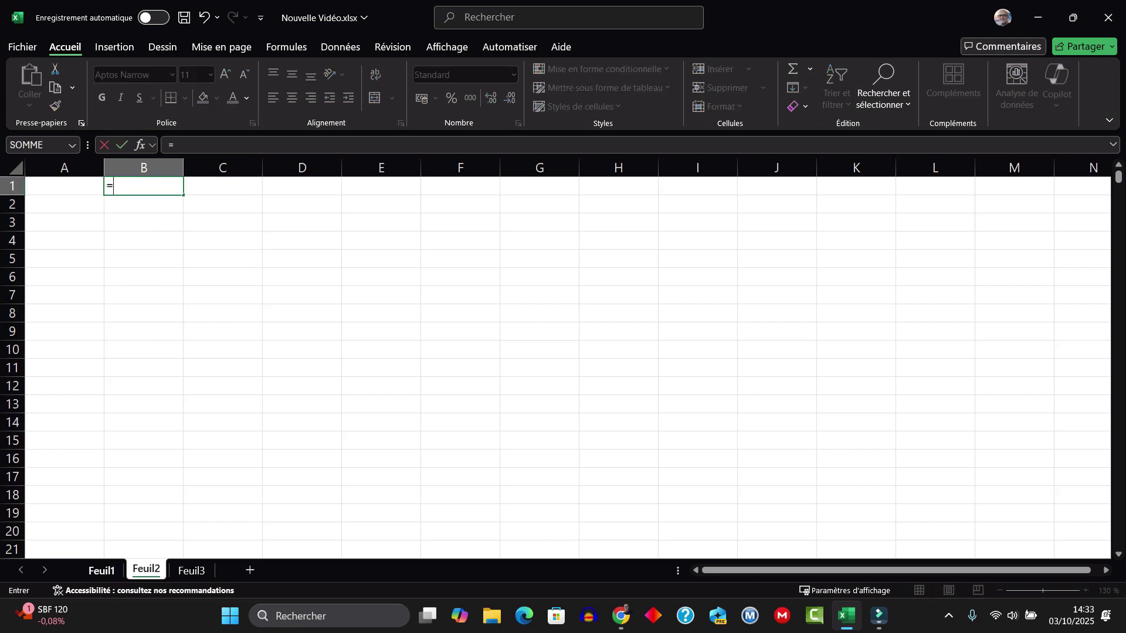
click(101, 570)
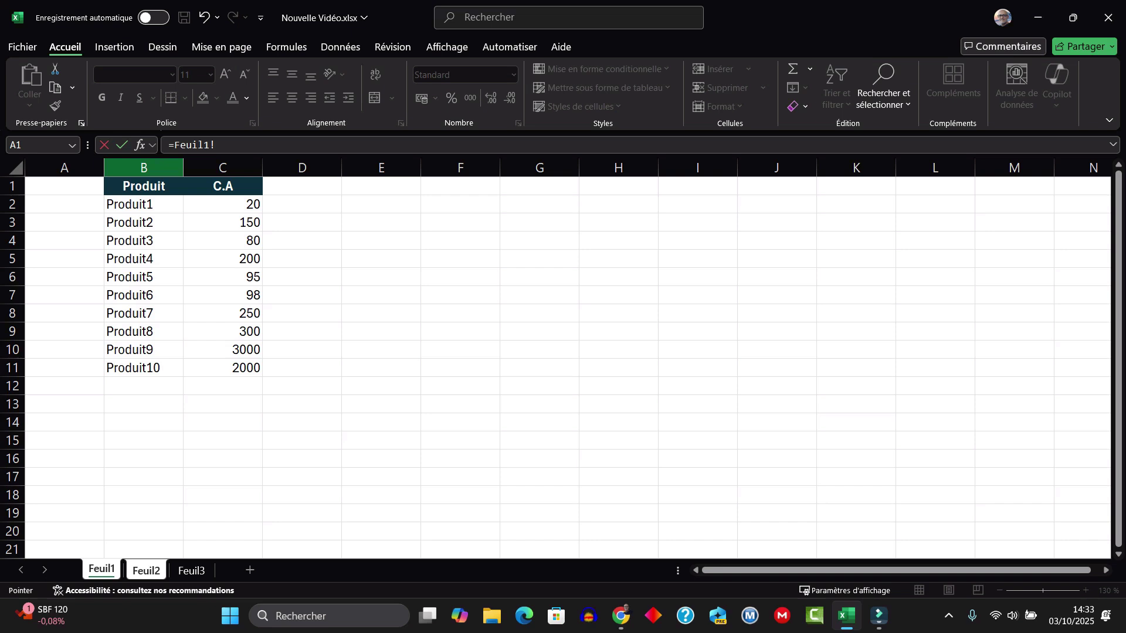
click(144, 168)
key(Return)
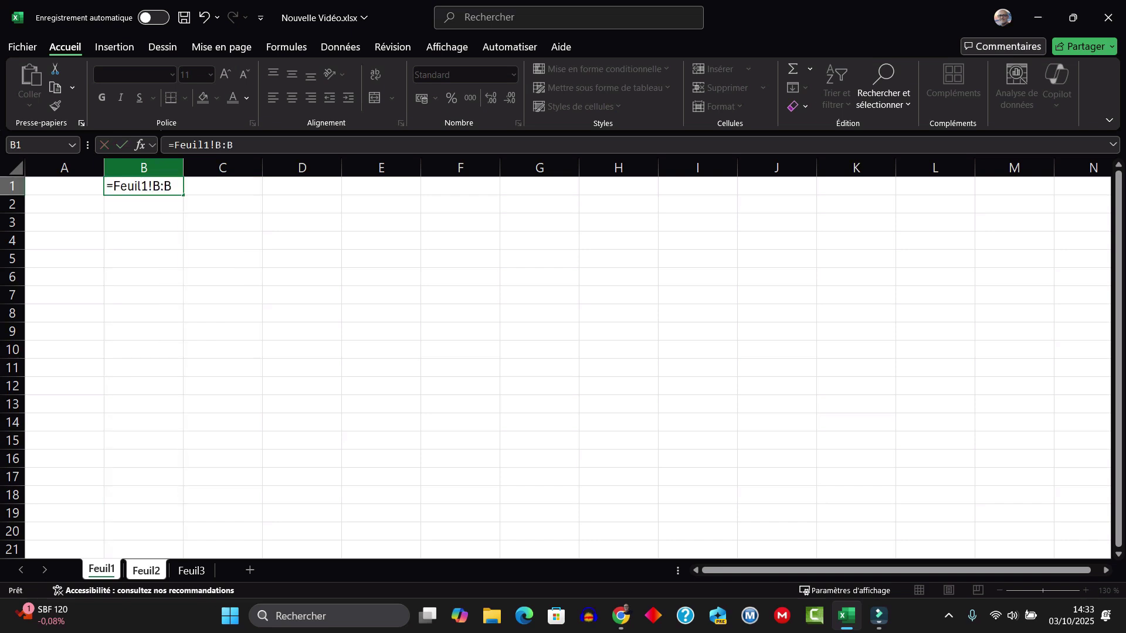
Enter =Feuil1!C:C in Feuil2's C1 to mirror the C.A column
key(ctrl+Page_Up)
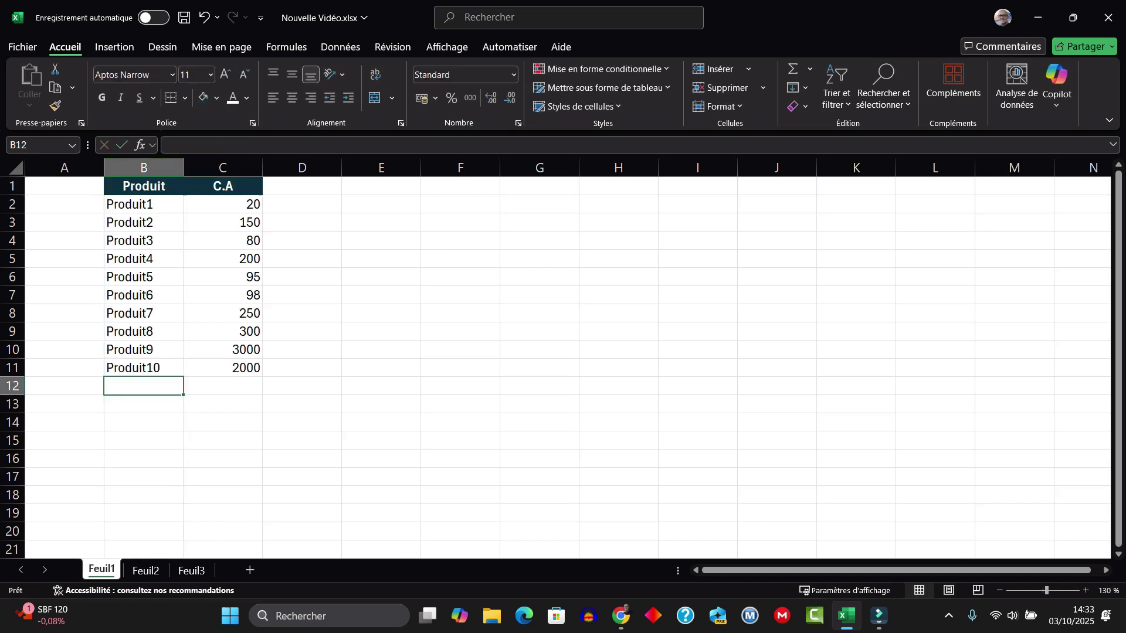
key(ctrl+Page_Down)
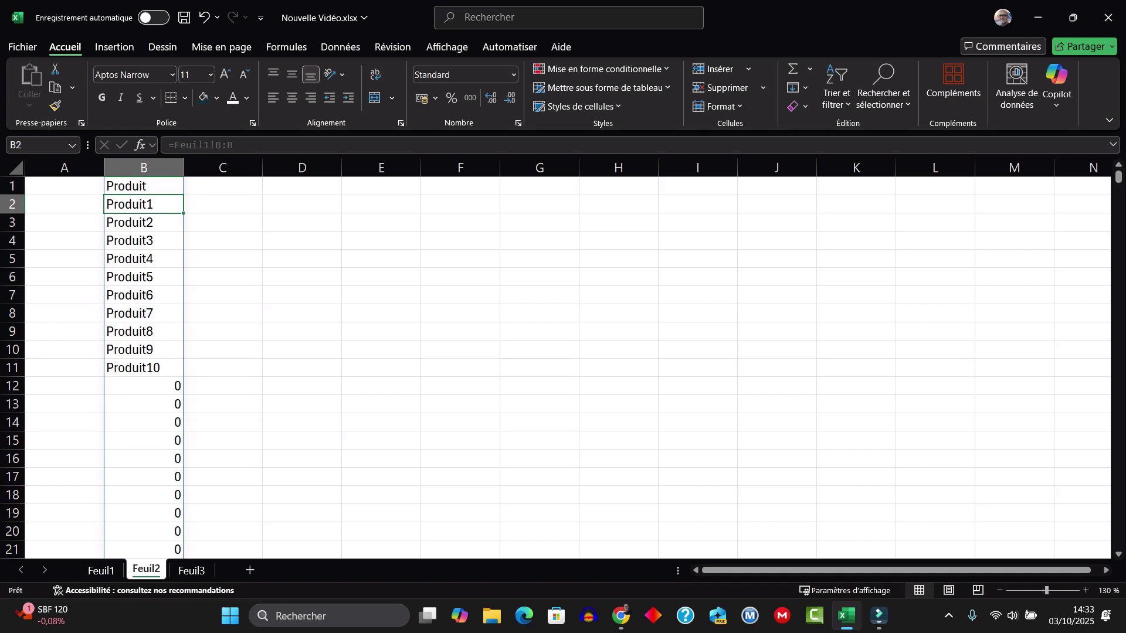
click(222, 186)
text(=)
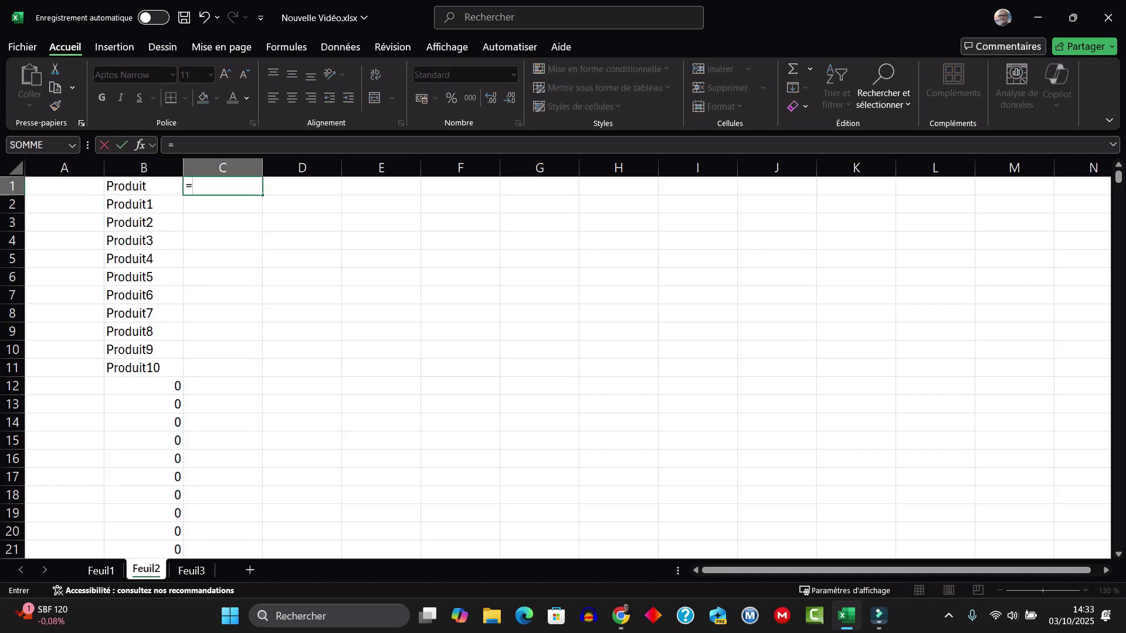
key(ctrl+Page_Up)
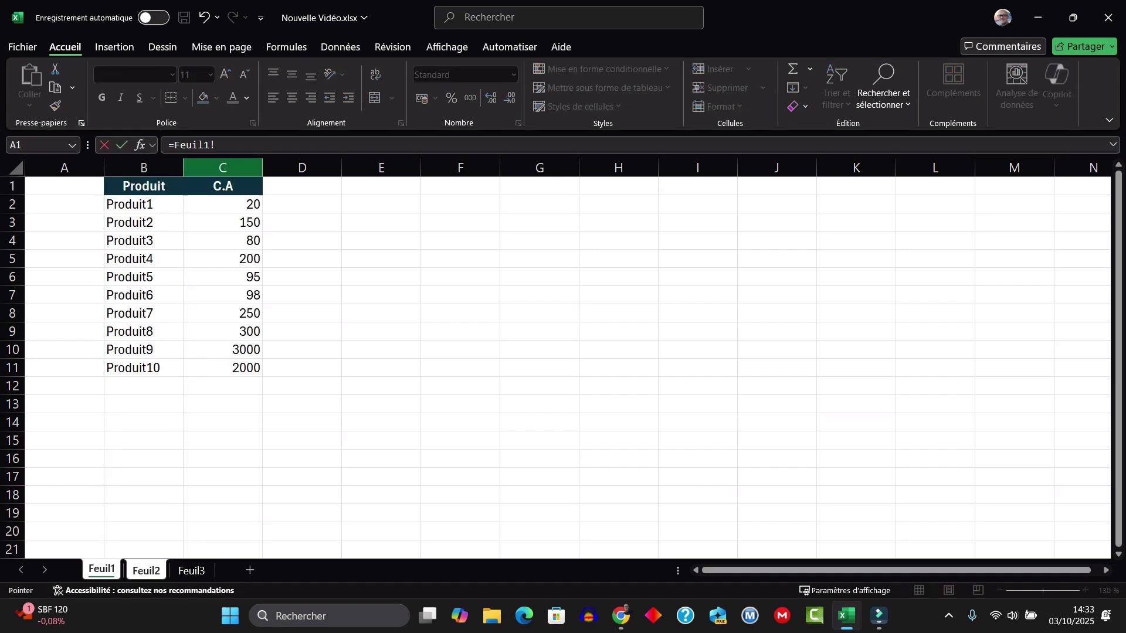
key(ctrl+space)
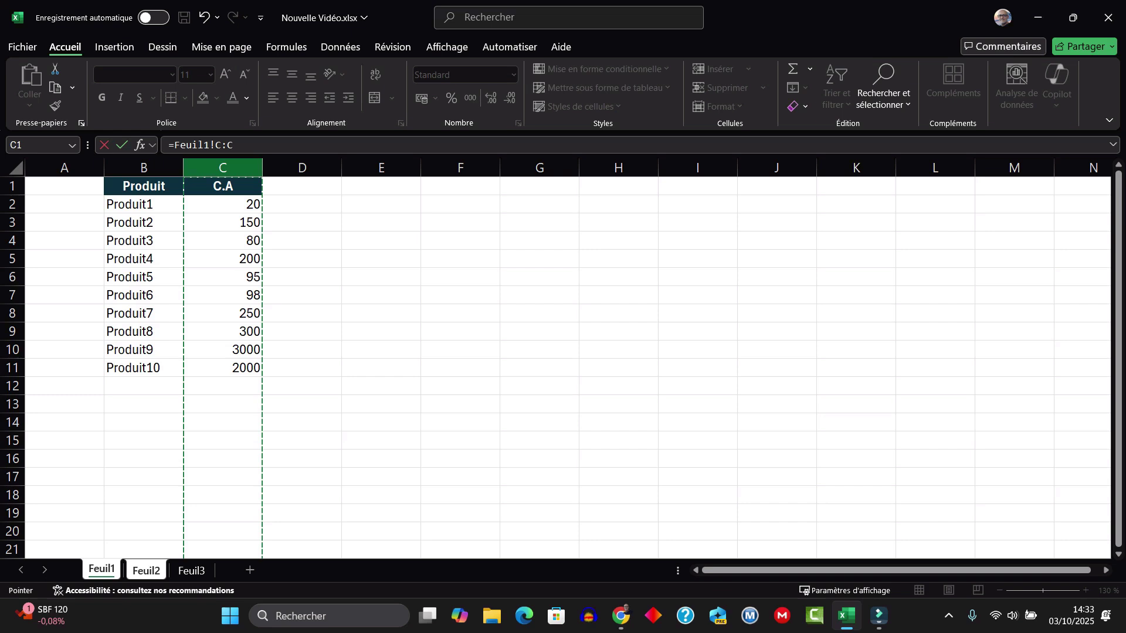
key(Return)
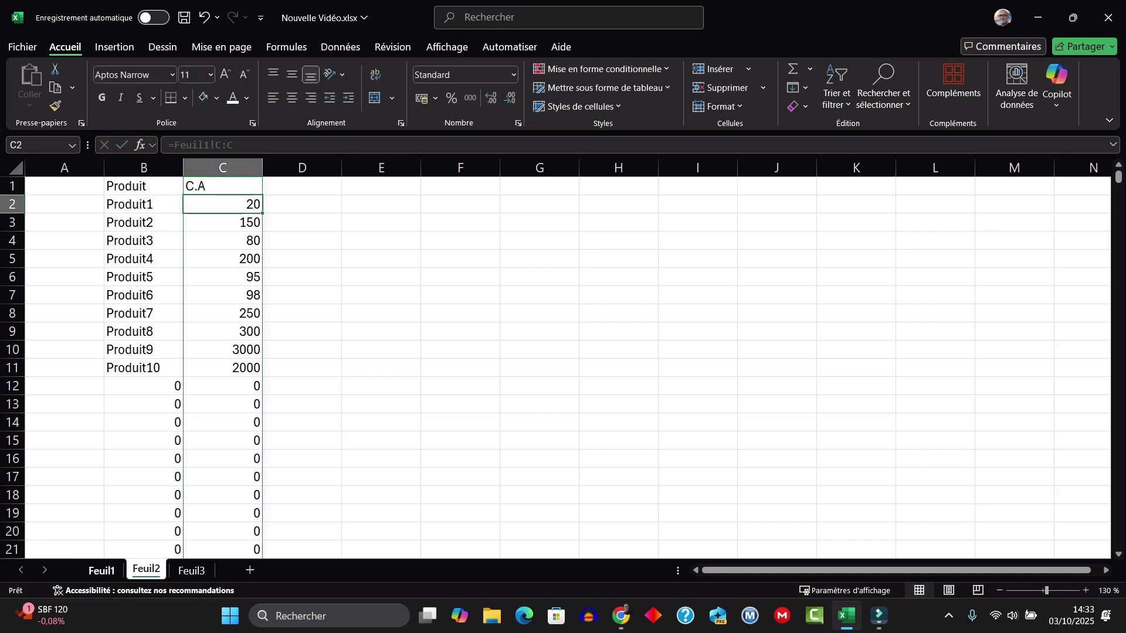
key(ctrl+Page_Up)
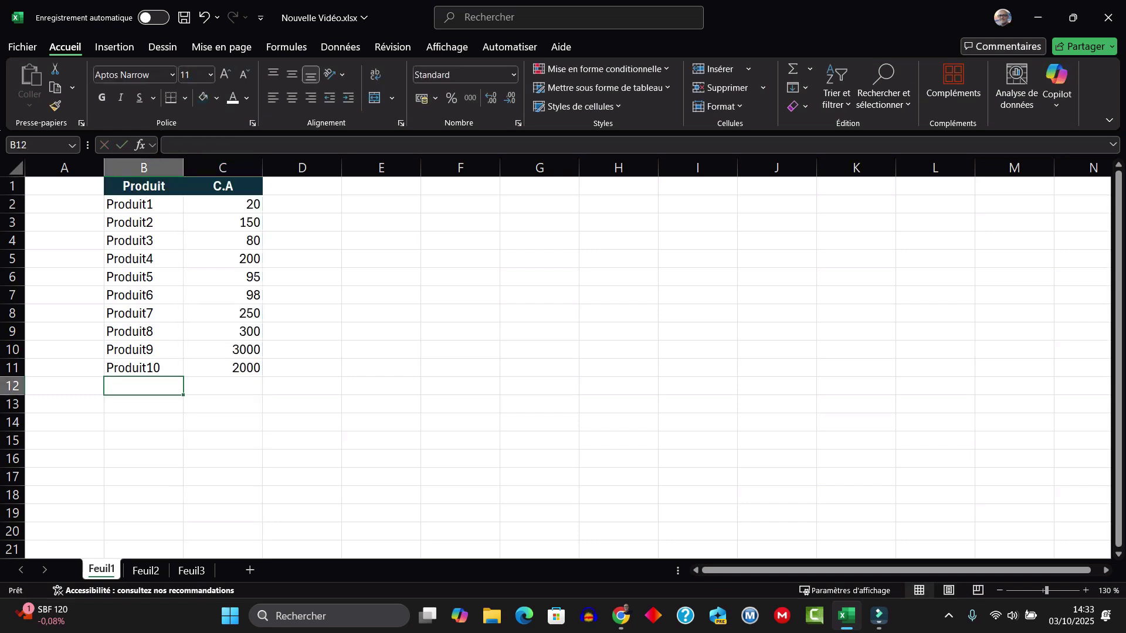
Extend the product series to Produit11 in B12 and give it a C.A of 5000
click(143, 368)
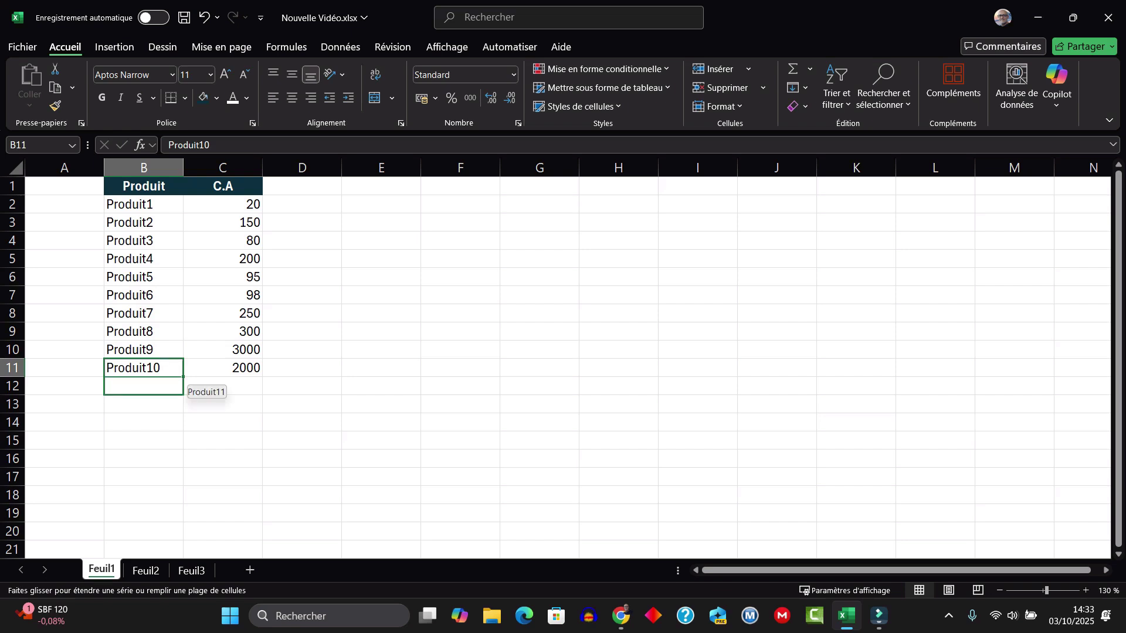
drag(183, 377, 183, 393)
click(223, 386)
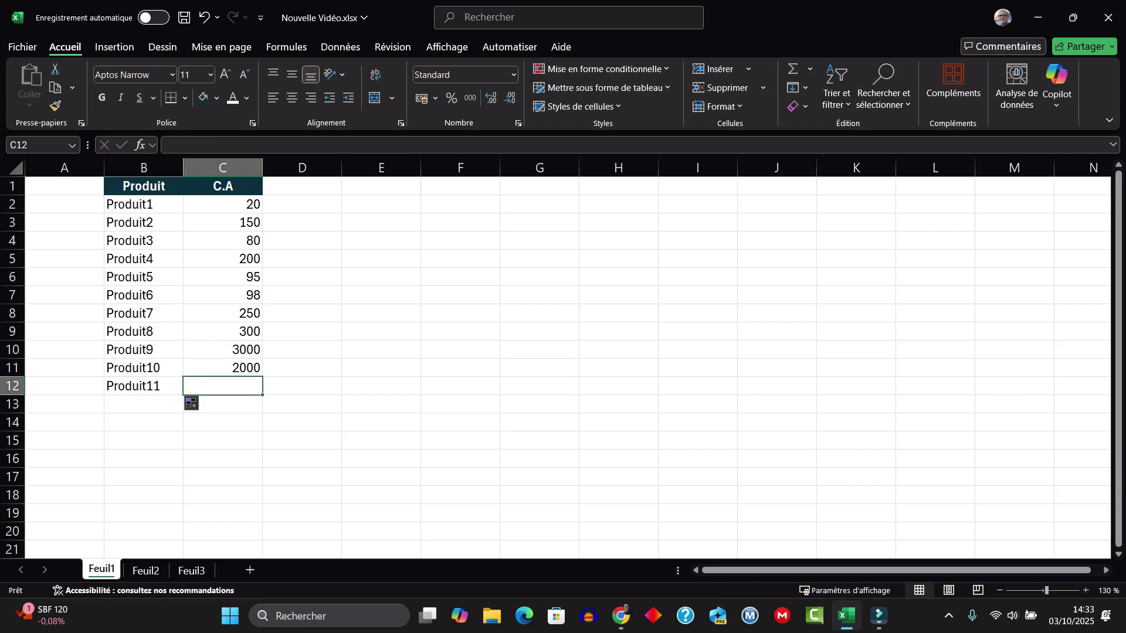
text(5000)
key(Return)
Check on Feuil2 that Produit11 and 5000 appear, with zeros in the rows below
key(ctrl+Page_Down)
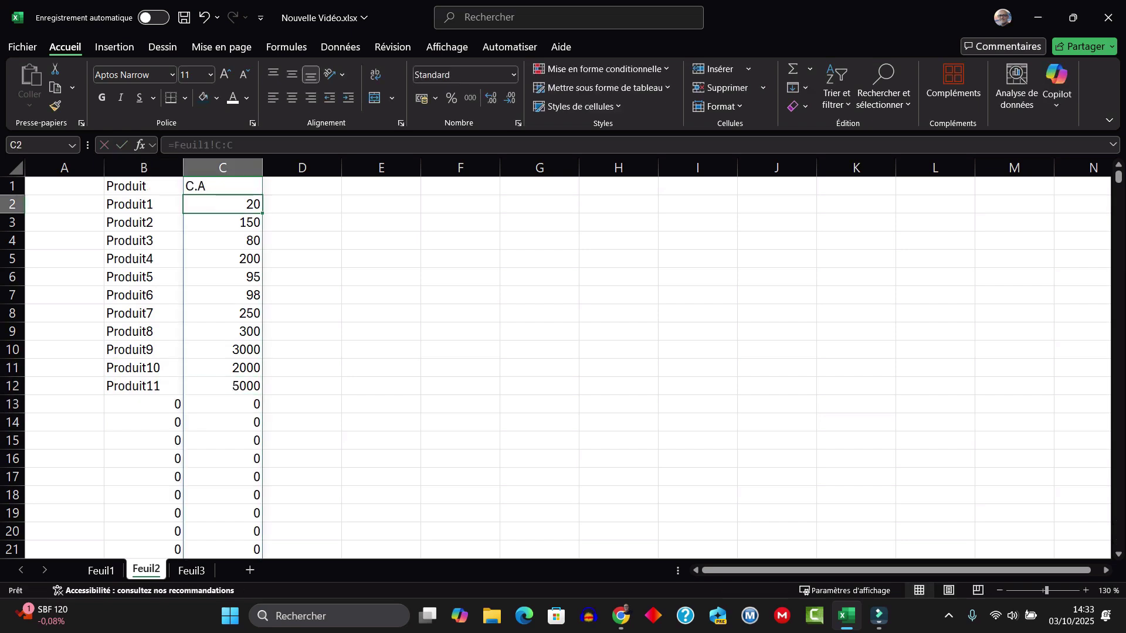
click(143, 386)
click(223, 386)
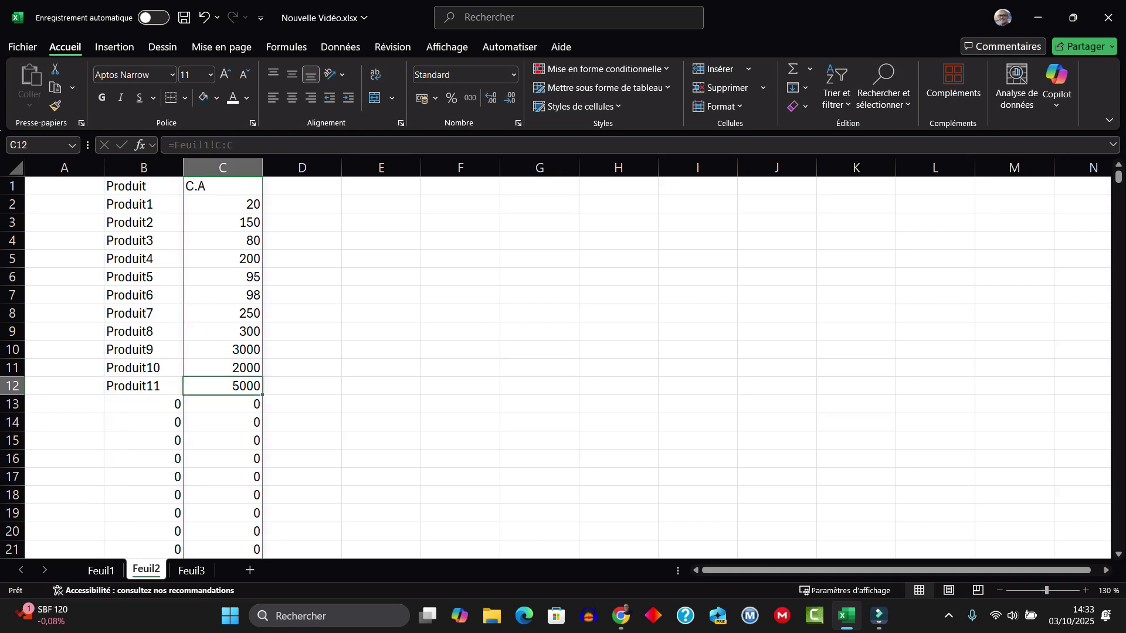
drag(144, 404, 144, 531)
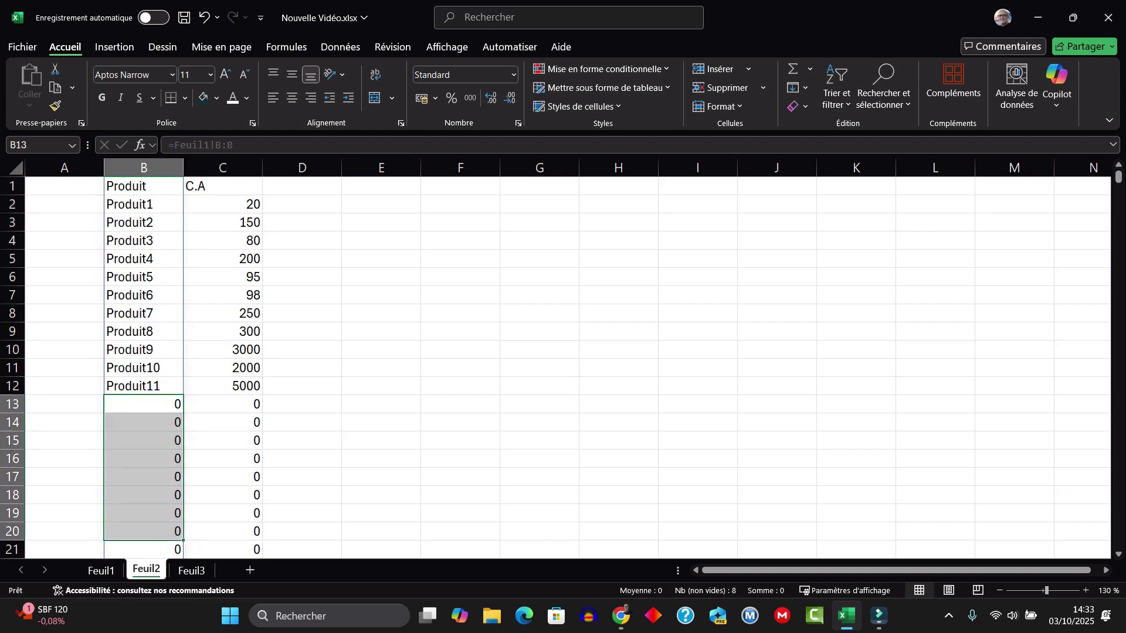
click(144, 186)
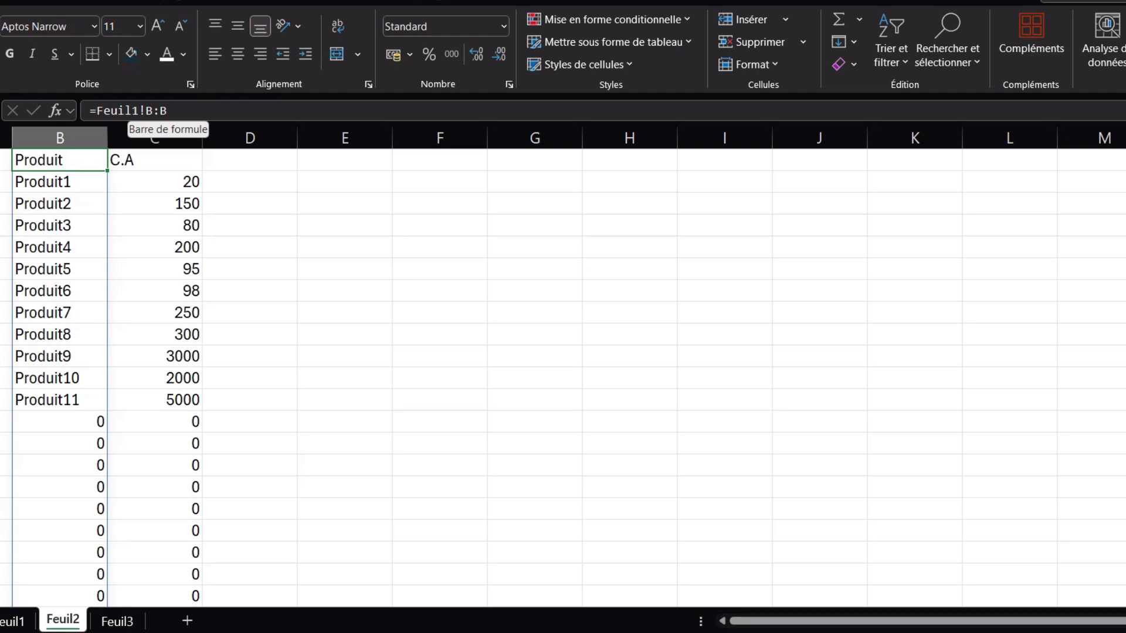
Change B1 to =Feuil1!B:.B and C1 to =Feuil1!C:.C to drop the trailing zeros
click(161, 110)
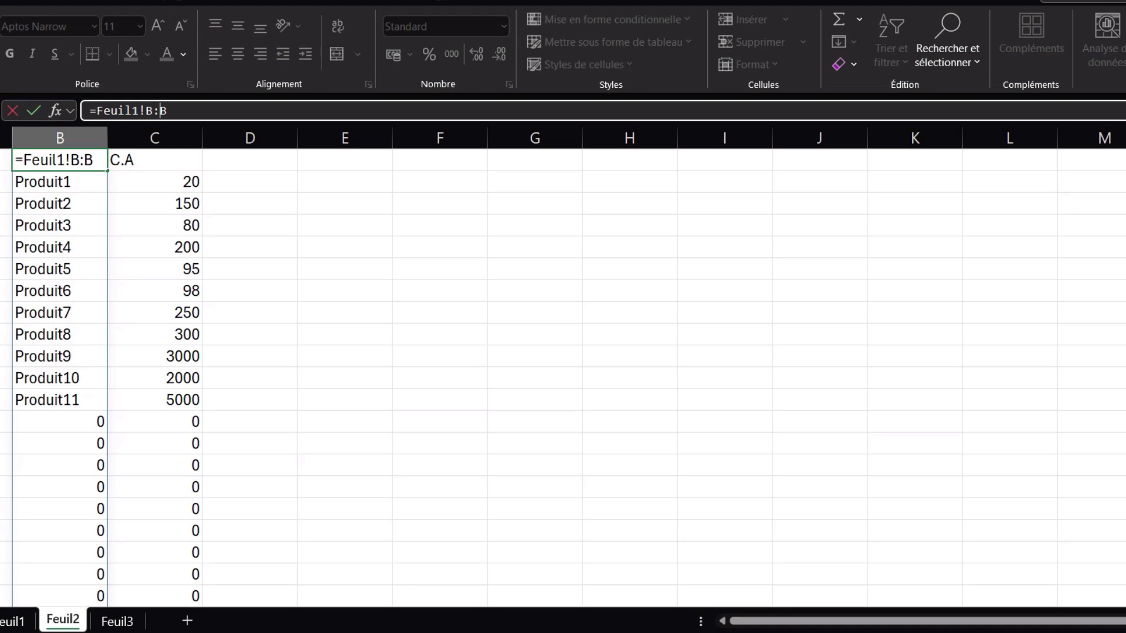
key(Left)
text(.)
key(Return)
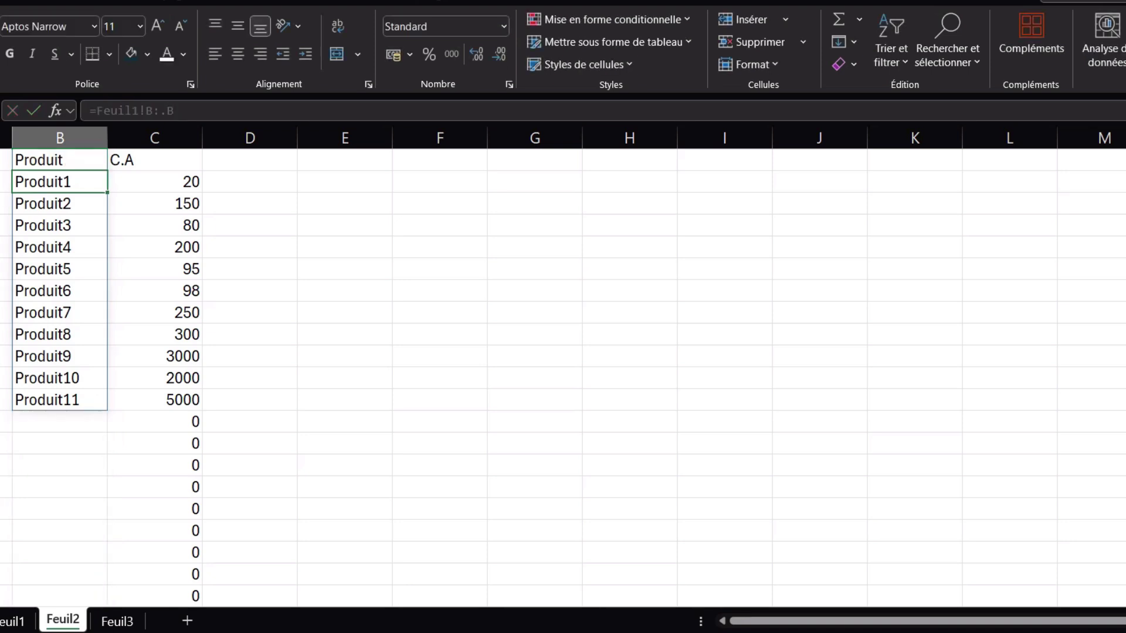
click(154, 159)
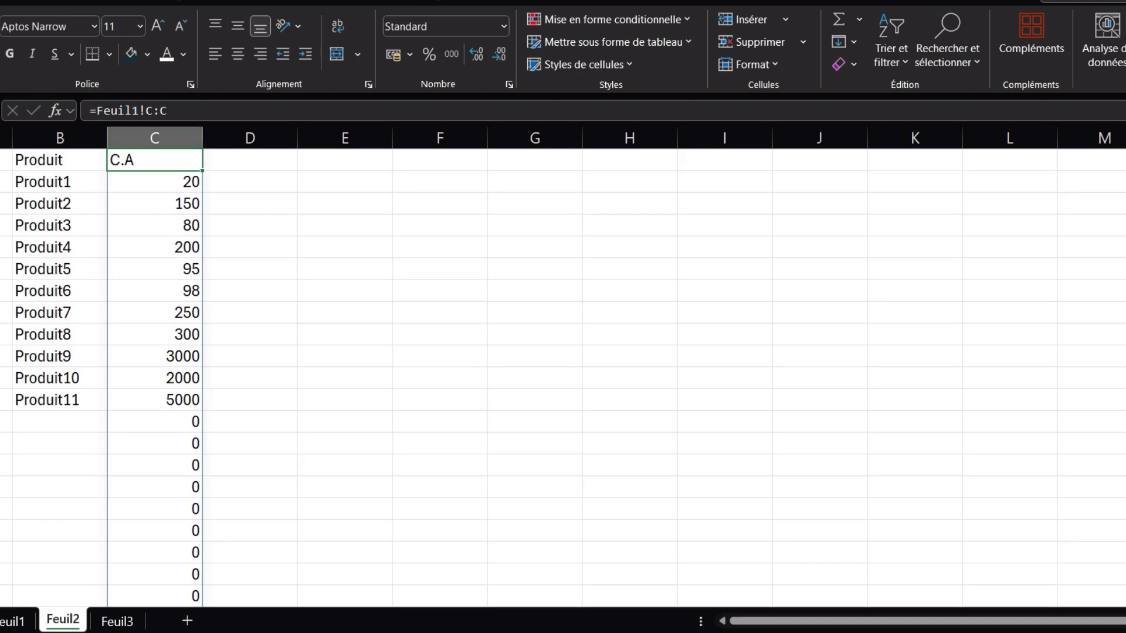
click(160, 110)
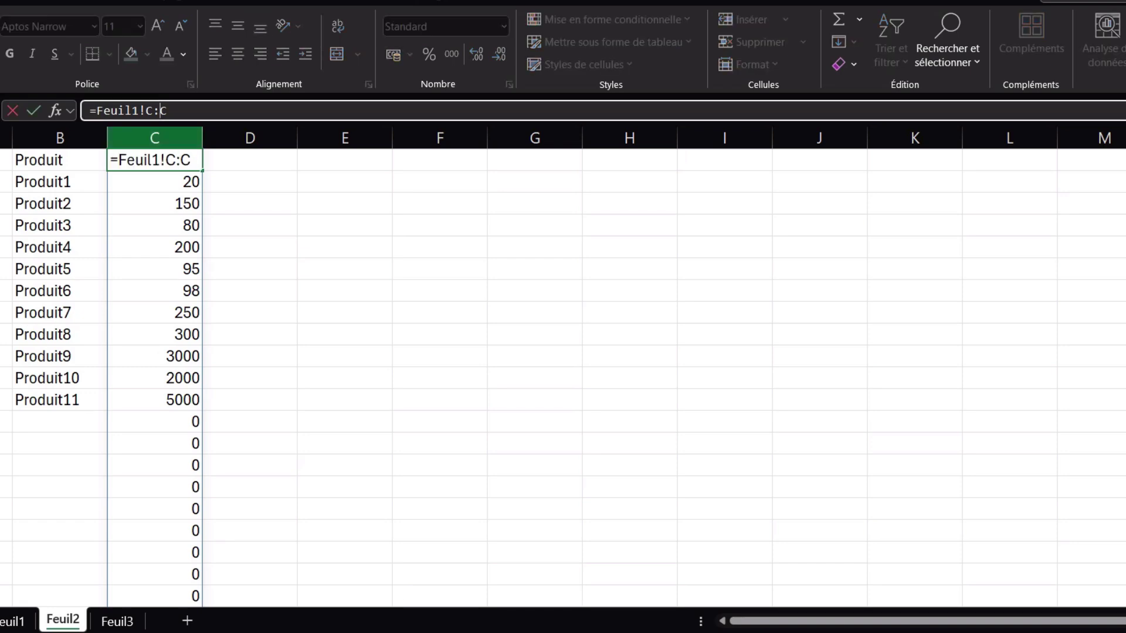
text(.)
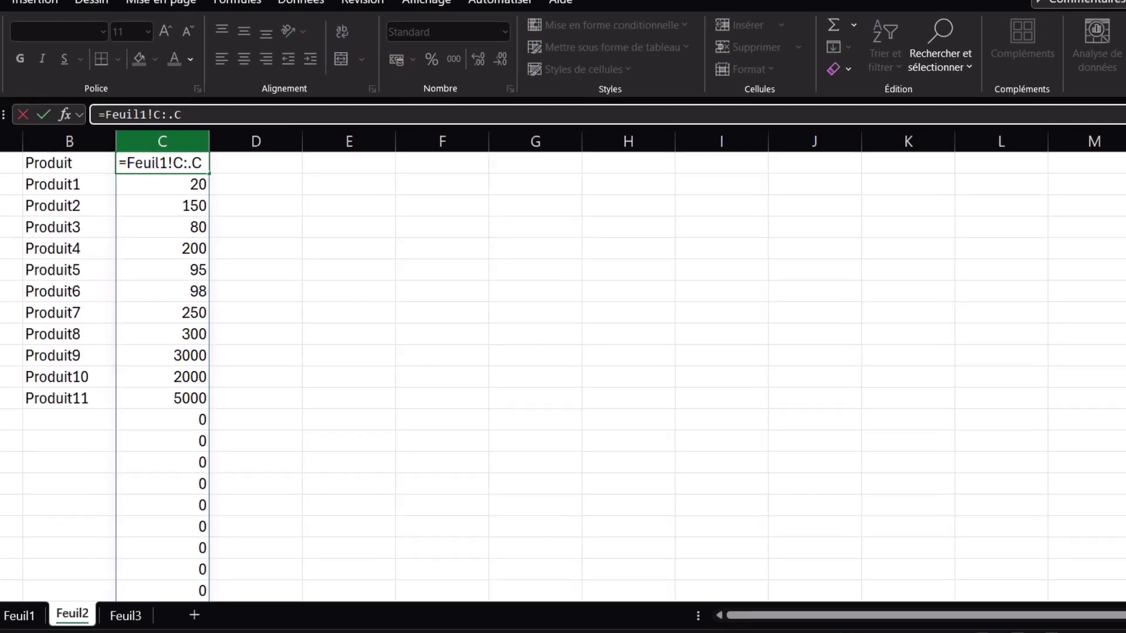
key(Return)
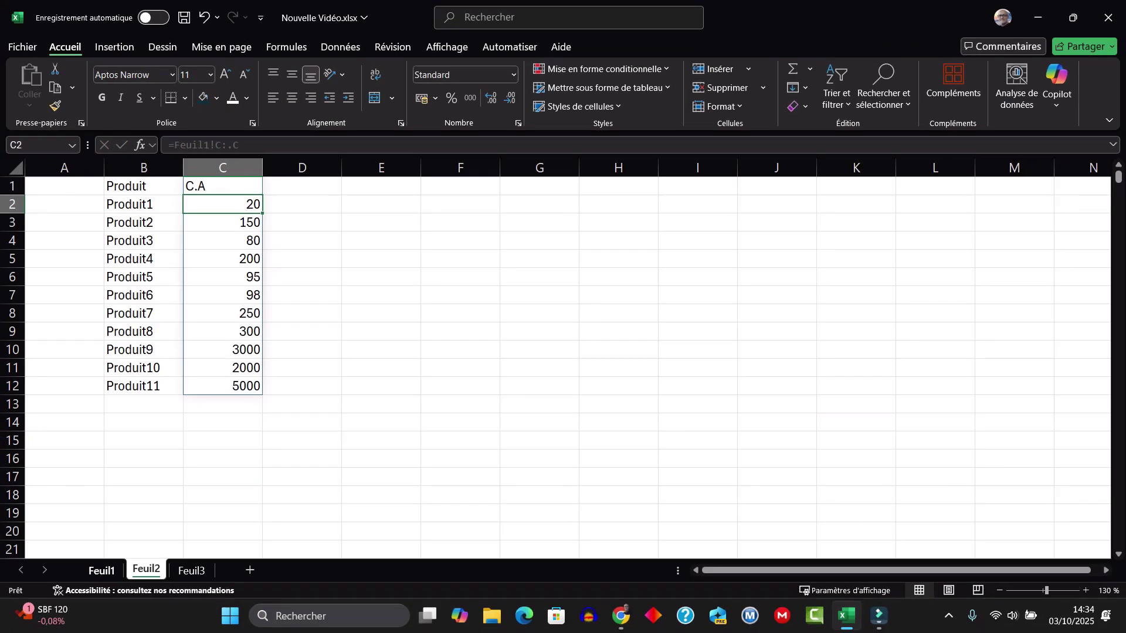
Add Produit12 with a C.A of 1000 in row 13 of Feuil1 and confirm Feuil2 shows it
click(102, 571)
click(143, 386)
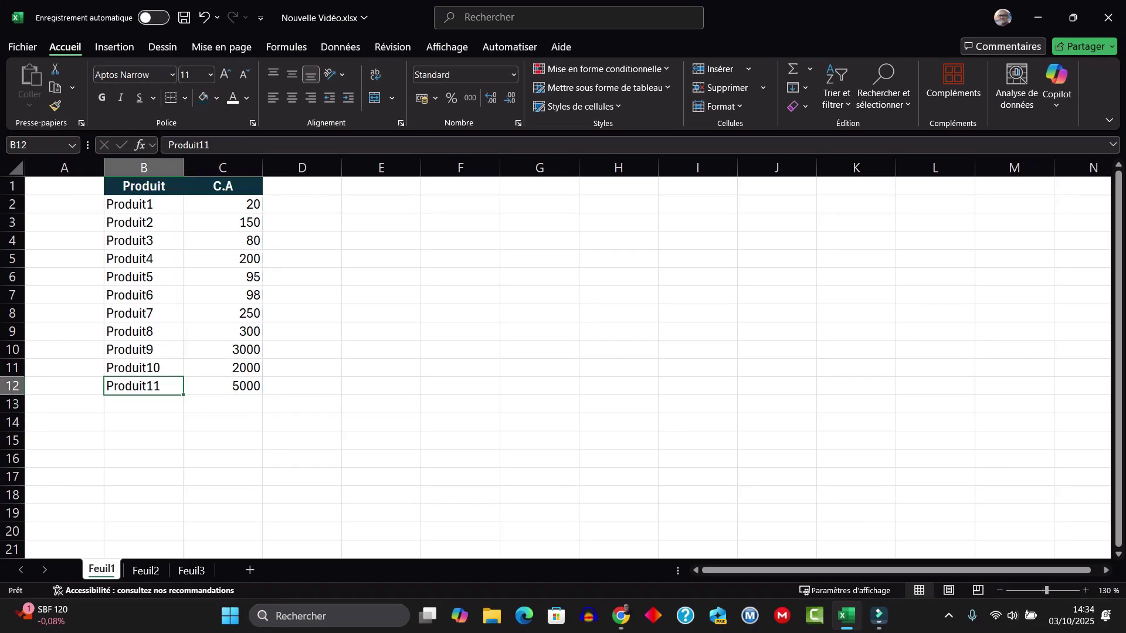
drag(183, 396, 183, 410)
click(223, 404)
text(10)
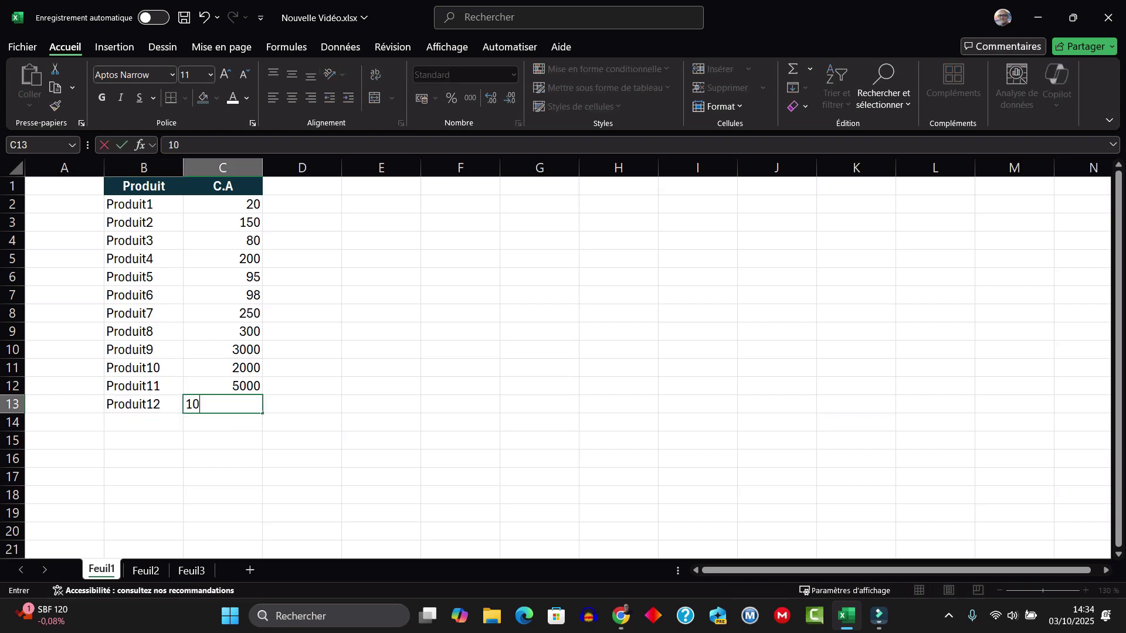
text(00)
key(Return)
key(ctrl+Page_Down)
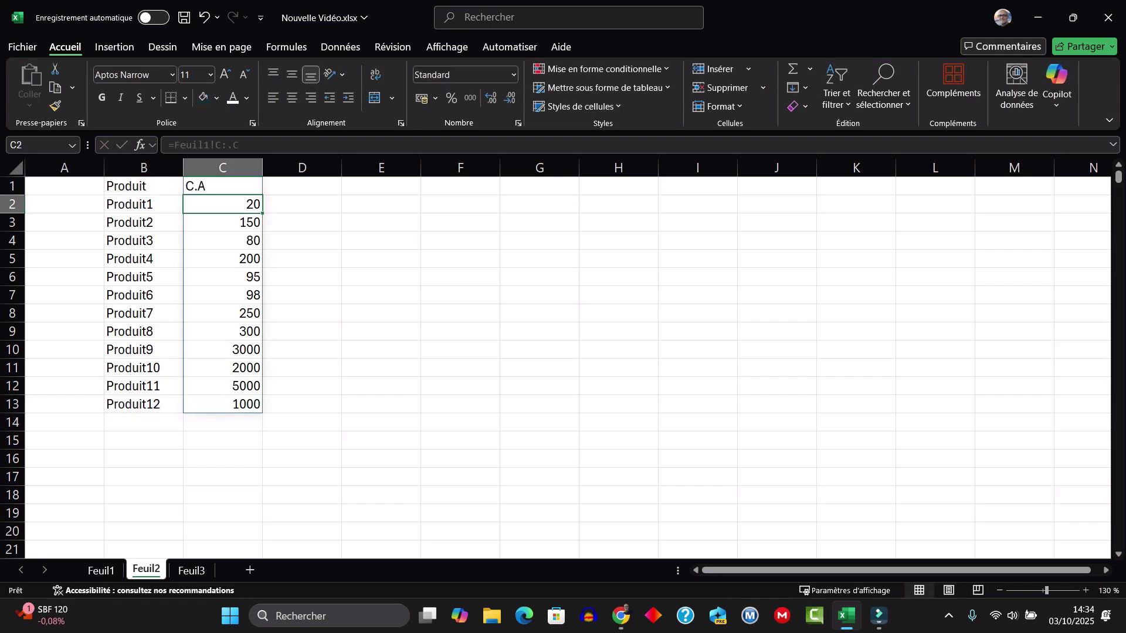
click(144, 404)
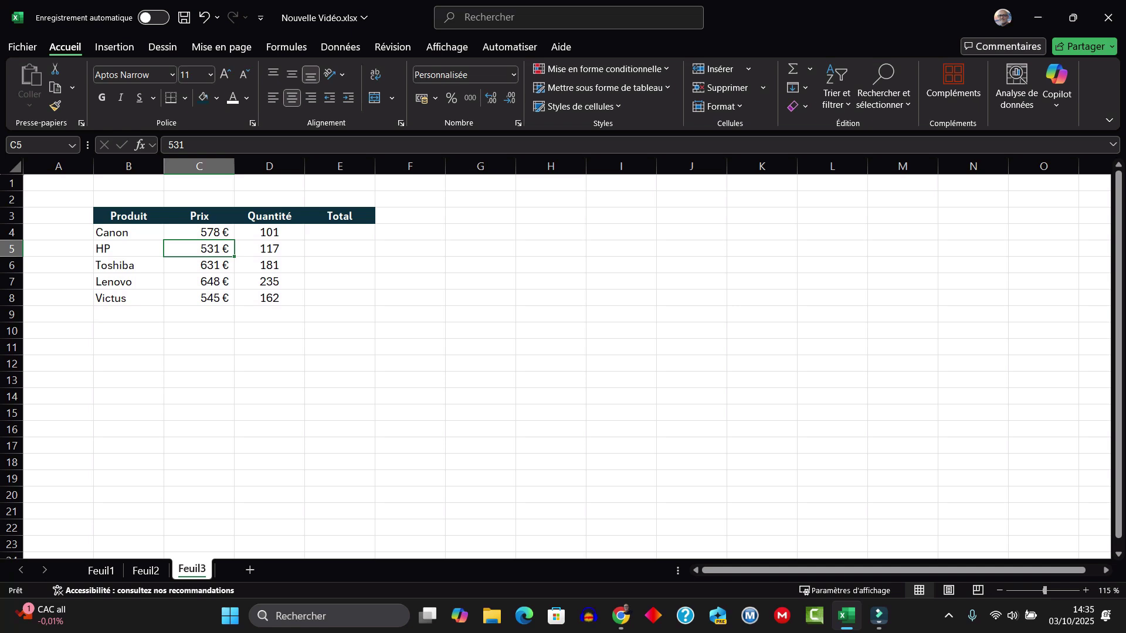
click(339, 232)
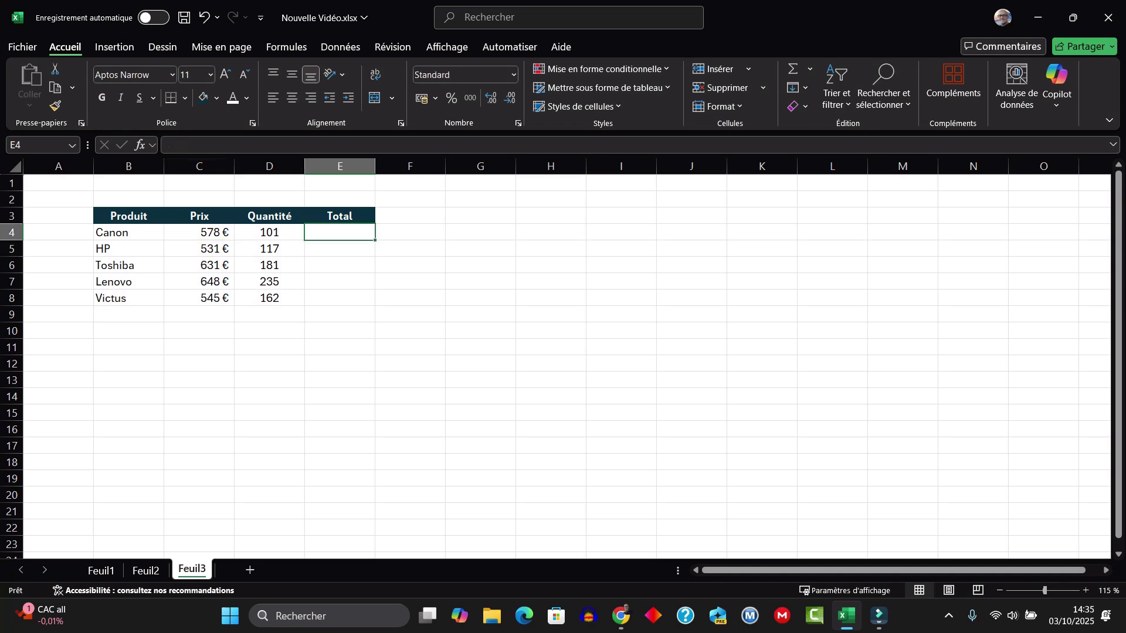
click(199, 232)
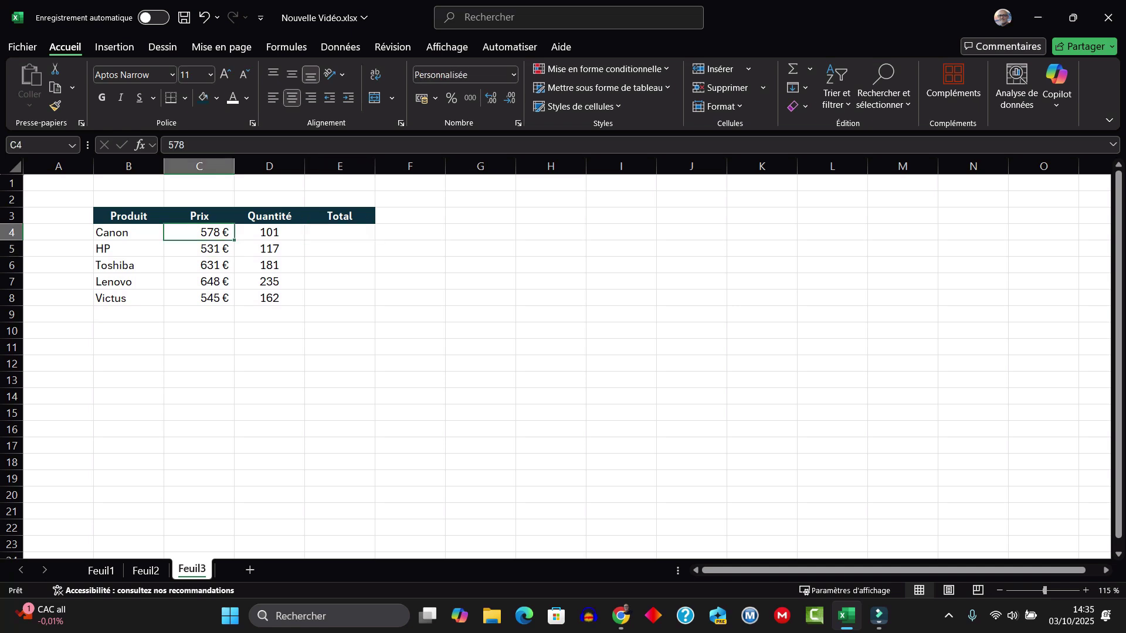
click(270, 232)
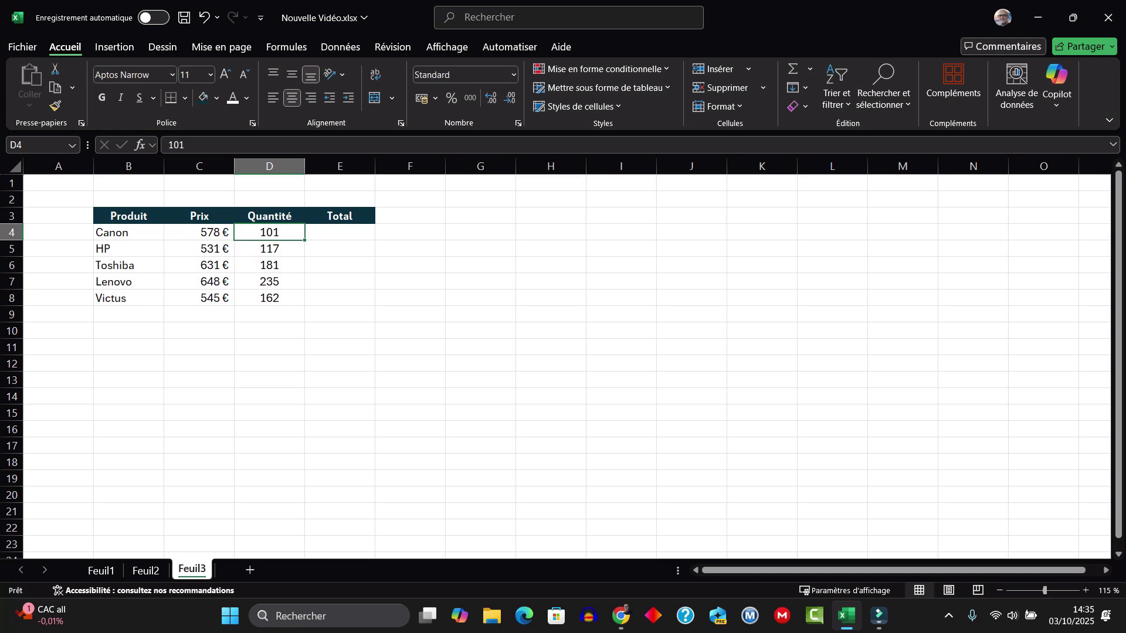
click(340, 232)
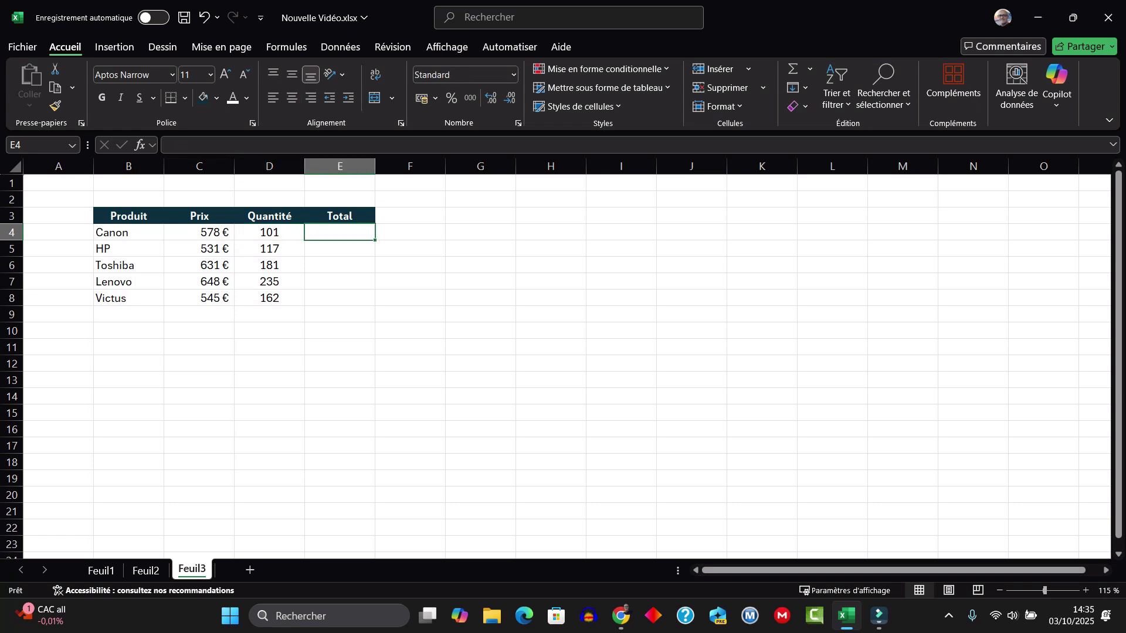
text(=)
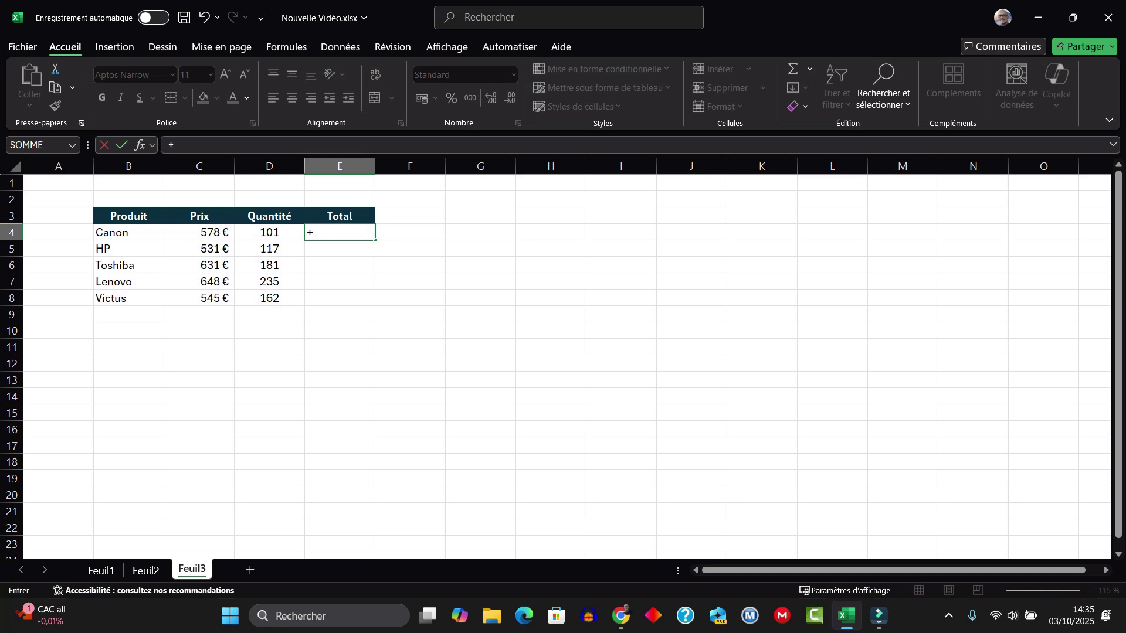
click(200, 232)
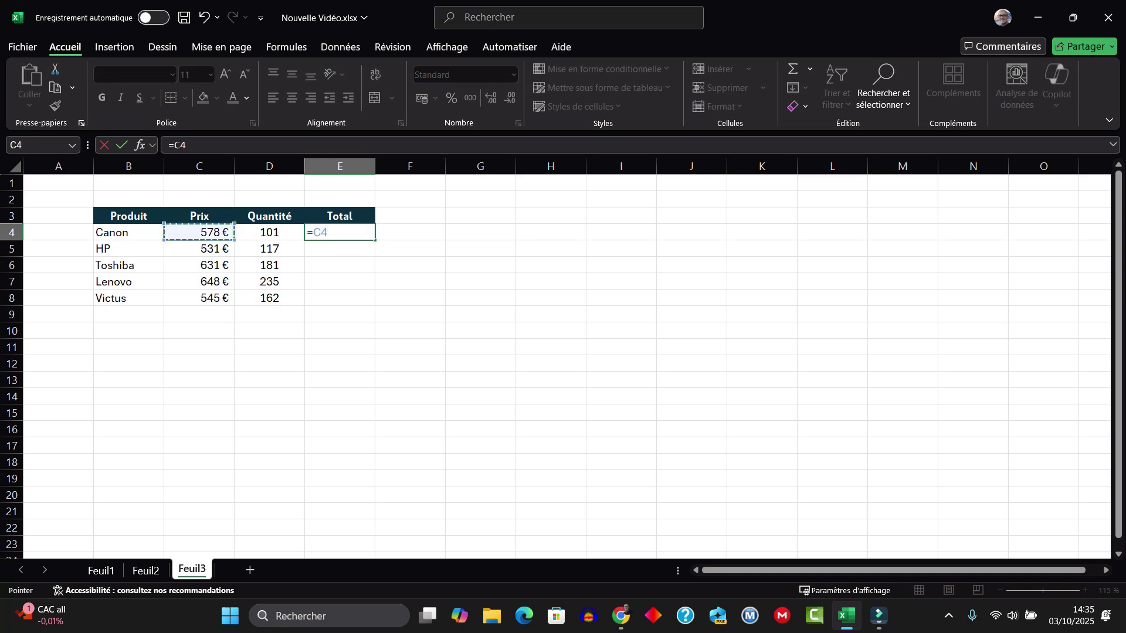
text(*)
click(269, 232)
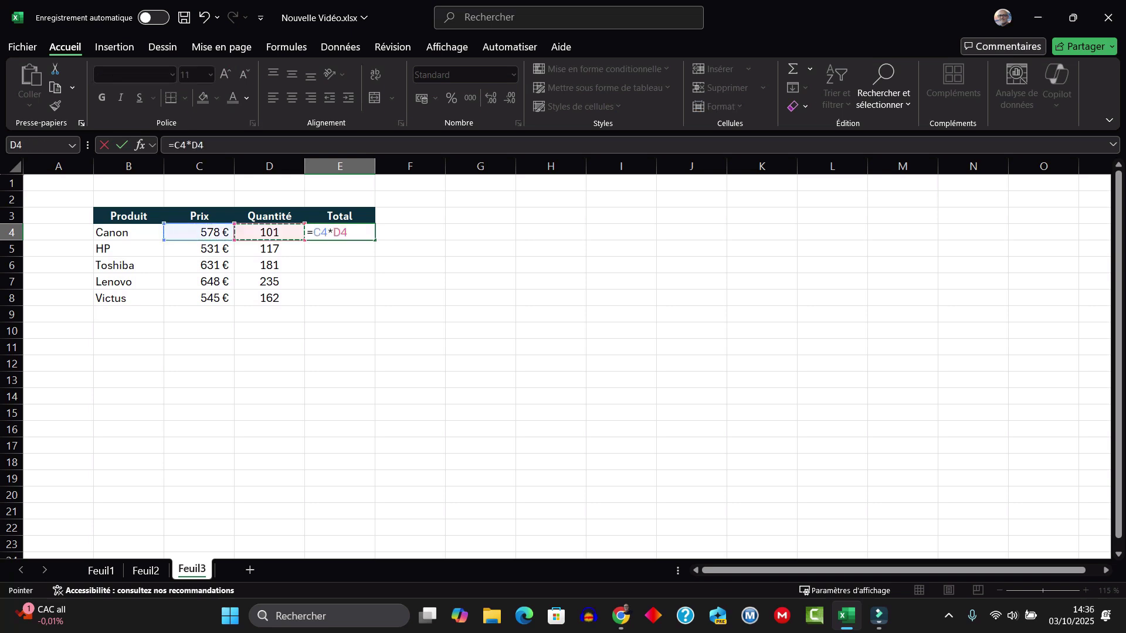
key(Return)
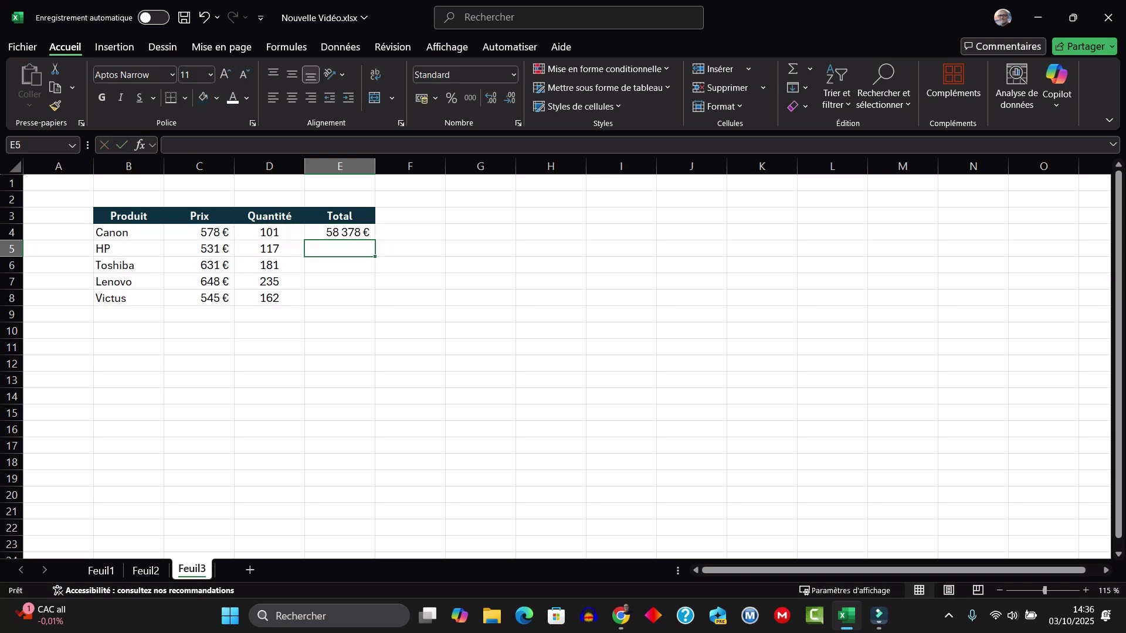
click(339, 232)
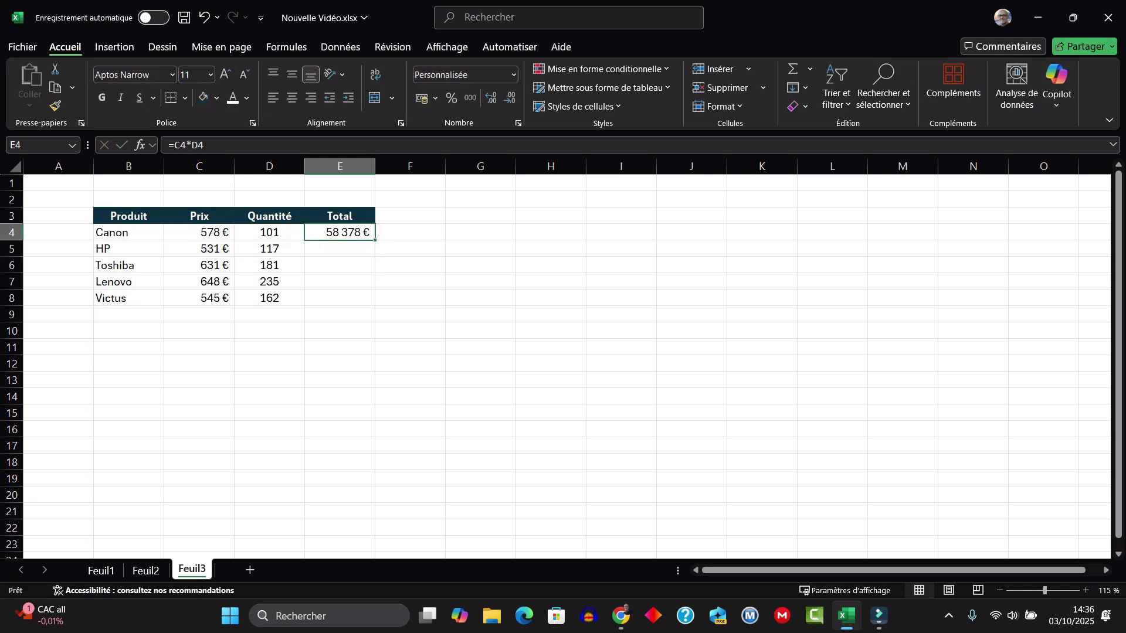
drag(375, 240, 374, 306)
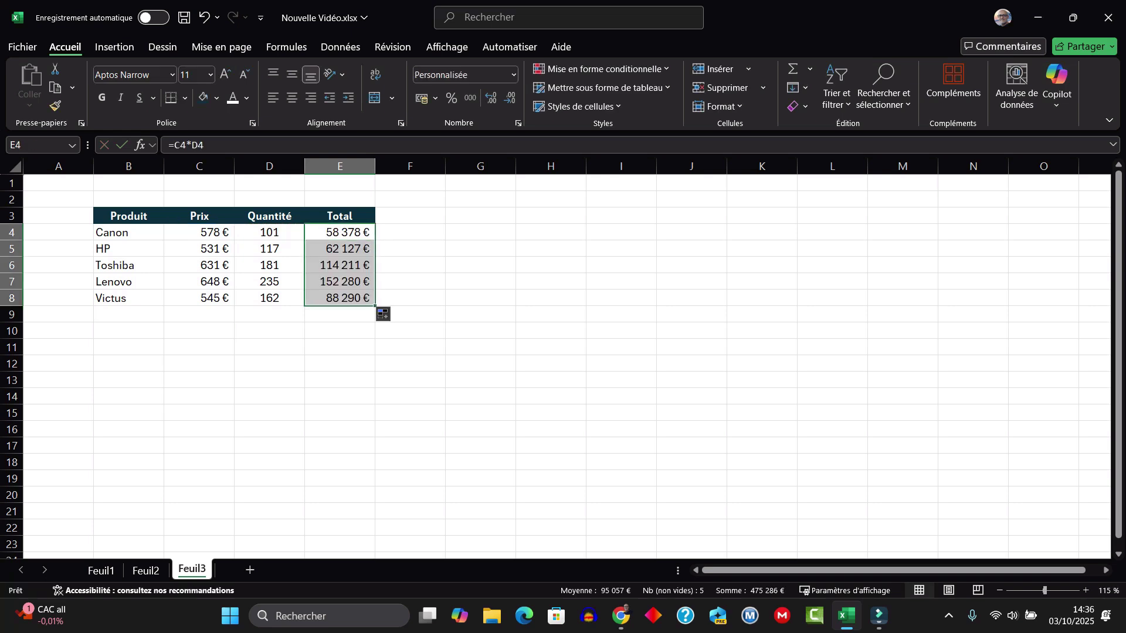
key(alt+Tab)
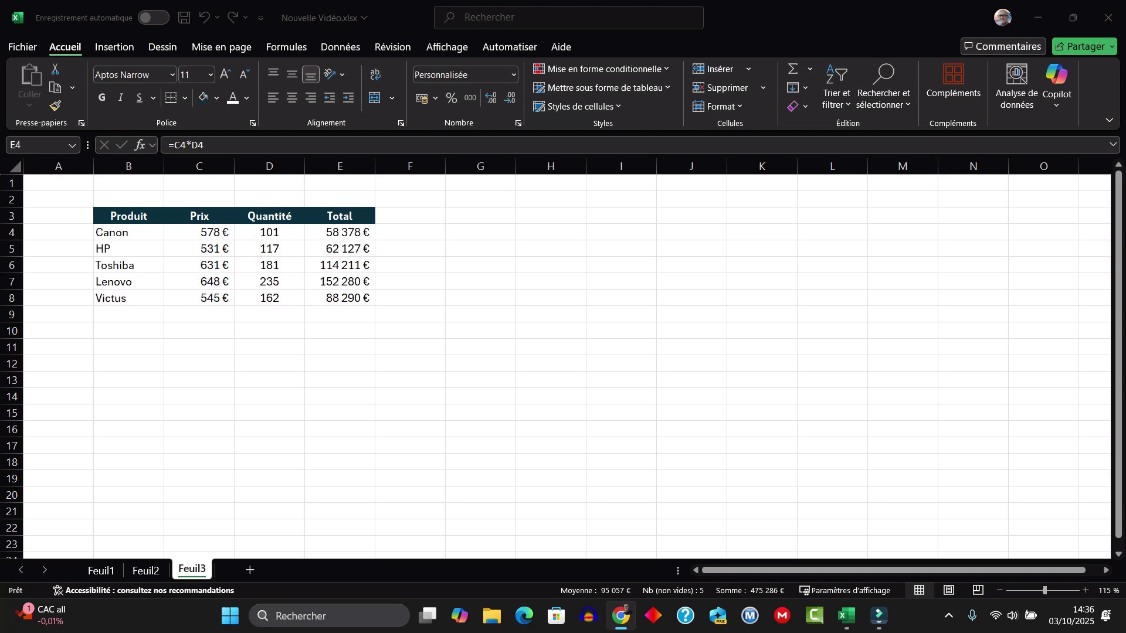
key(alt+Tab)
click(340, 281)
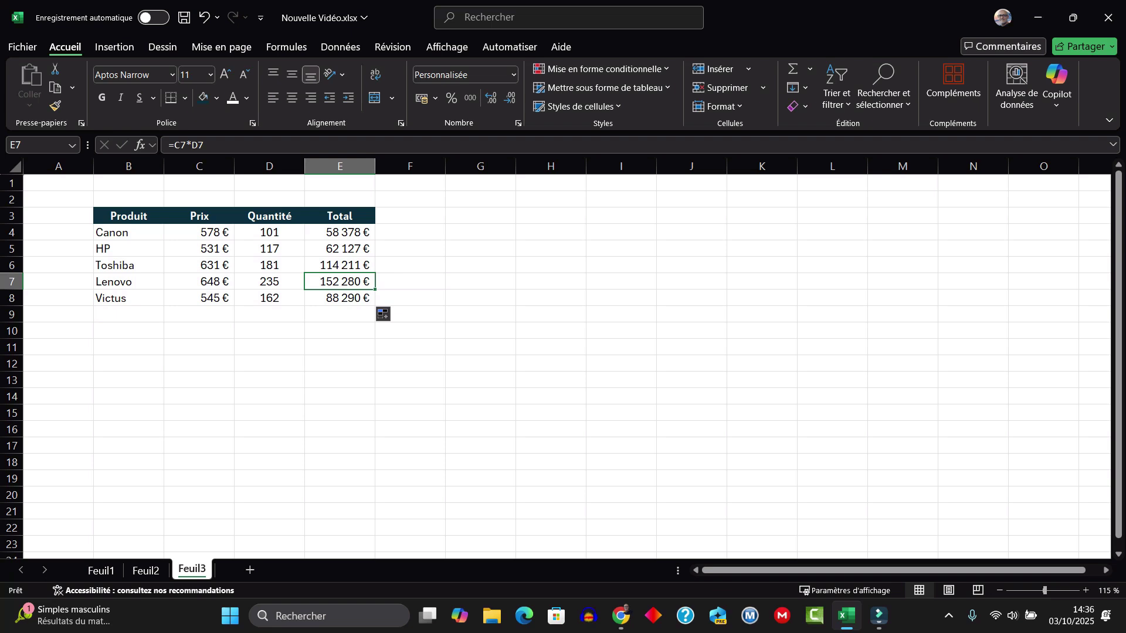
text(50)
key(Return)
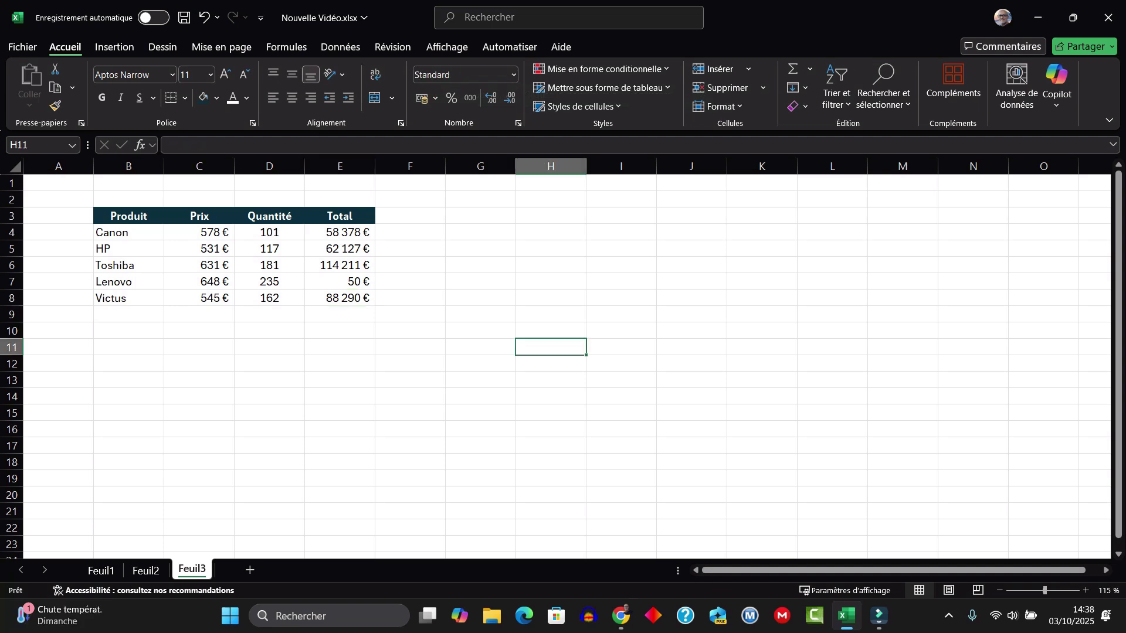
mouse_move(339, 232)
mouse_down()
mouse_move(340, 298)
mouse_move(375, 256)
mouse_move(375, 223)
mouse_up()
click(340, 314)
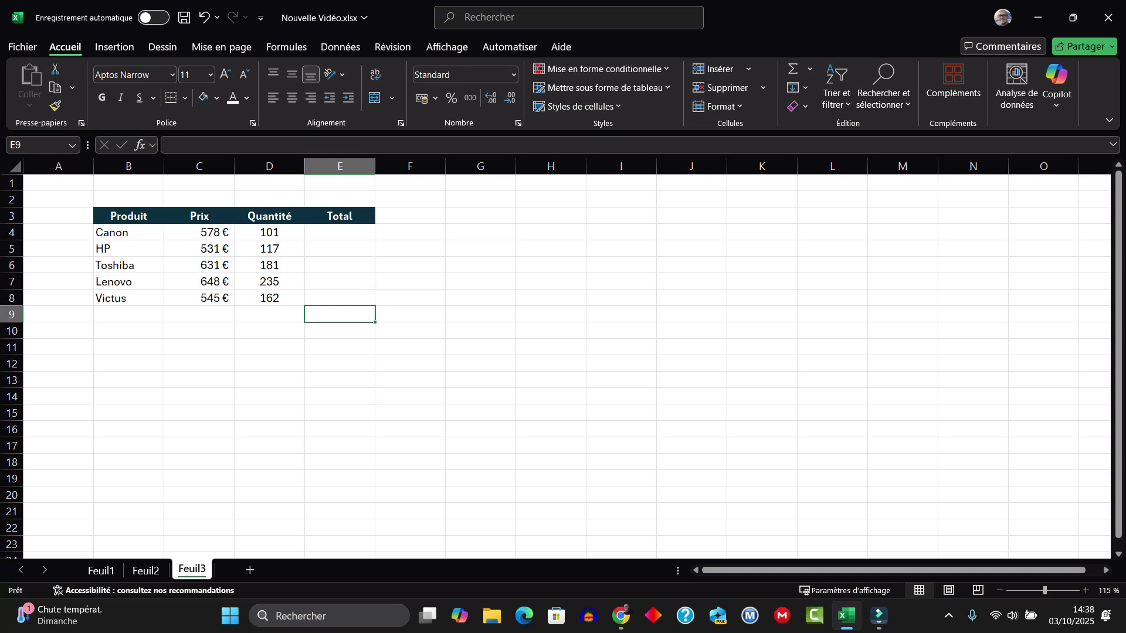
Enter =C4:C15*D4:D15 in E4 so the totals spill down to row 15
click(340, 232)
text(=)
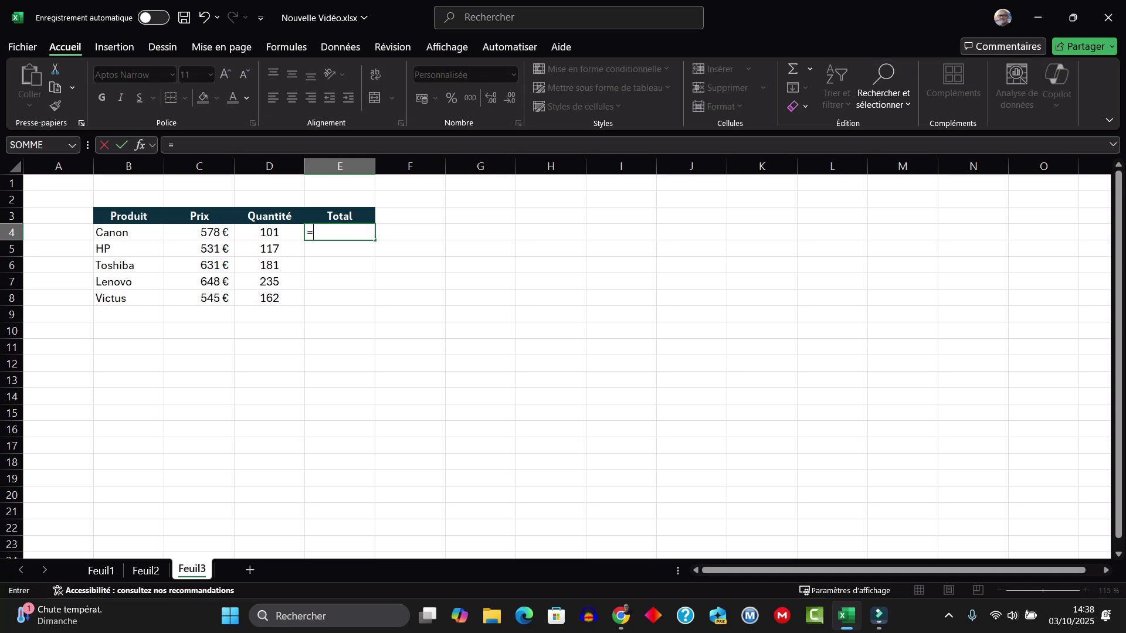
drag(200, 232, 199, 413)
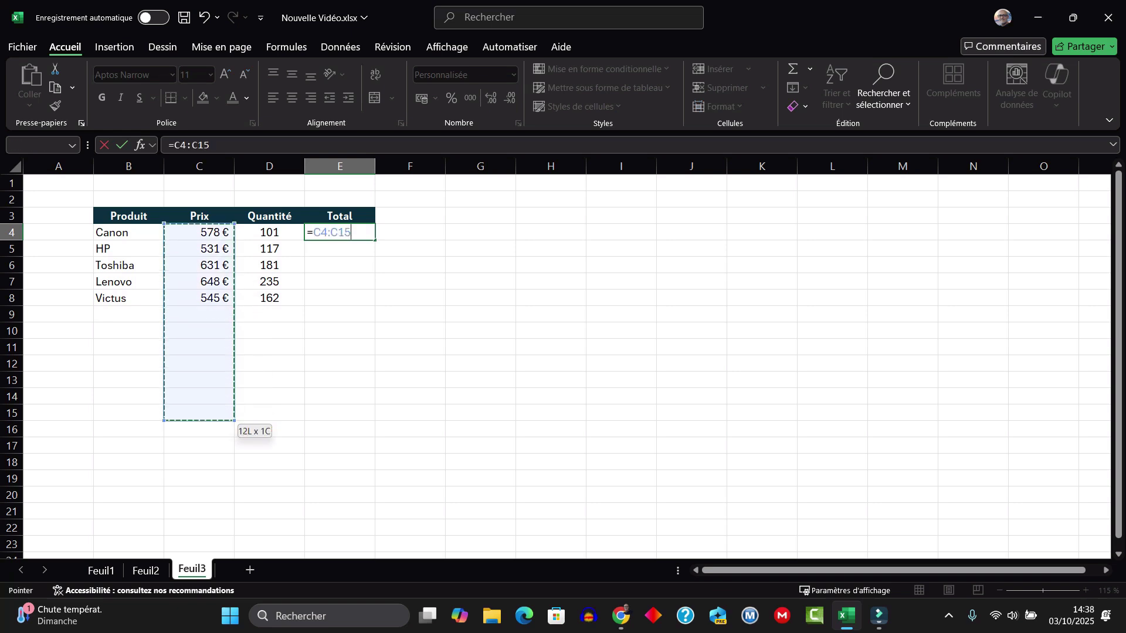
text(*)
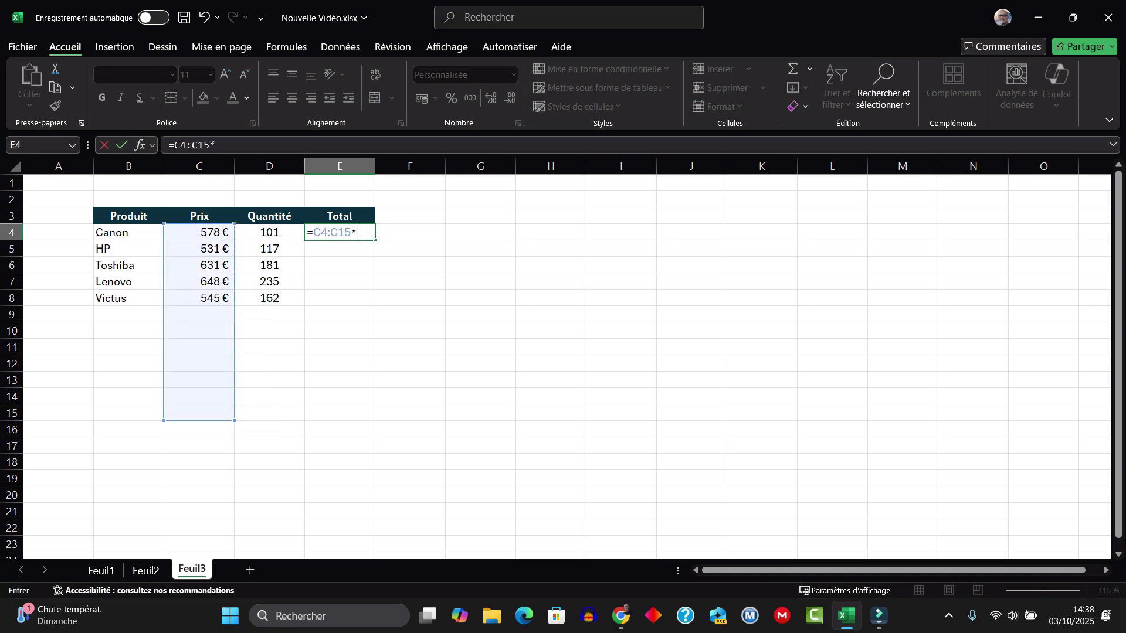
drag(269, 232, 269, 413)
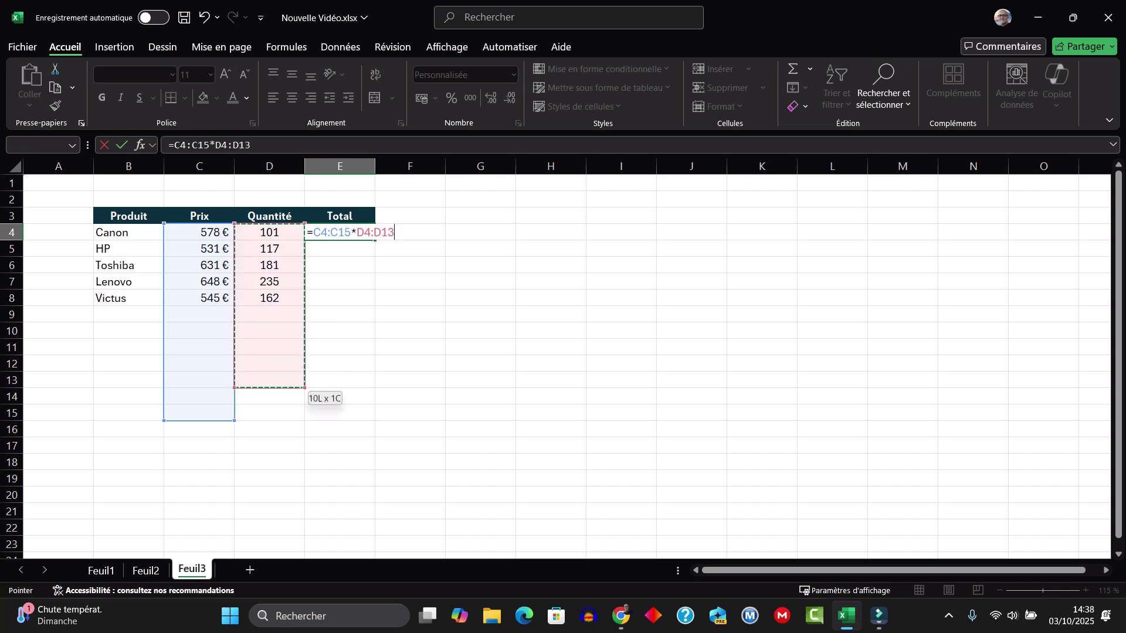
key(Return)
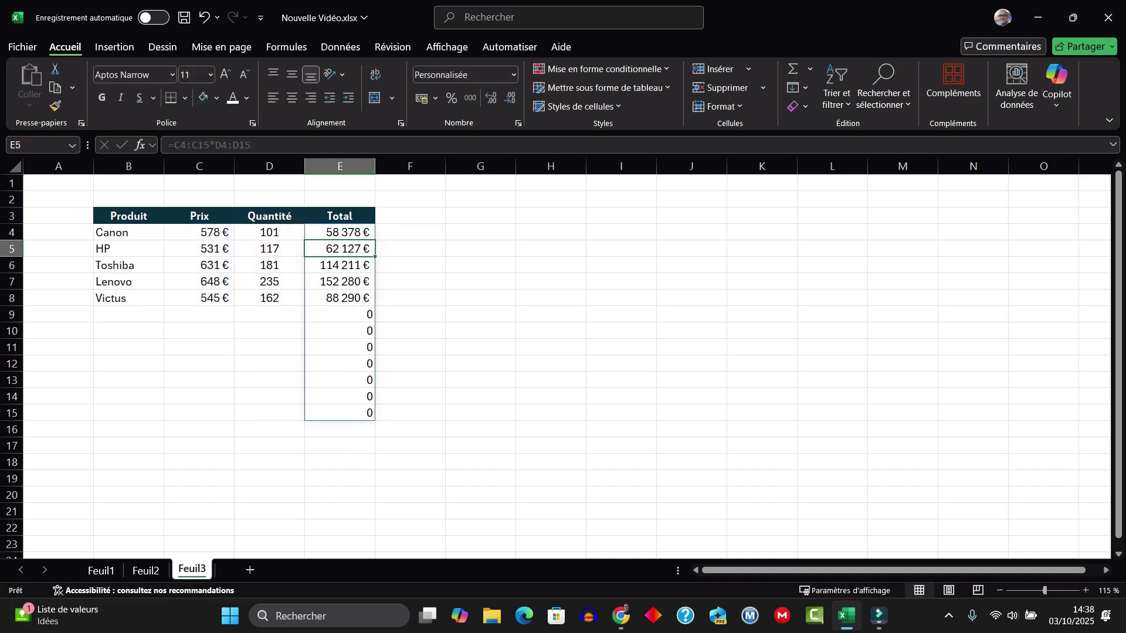
click(339, 314)
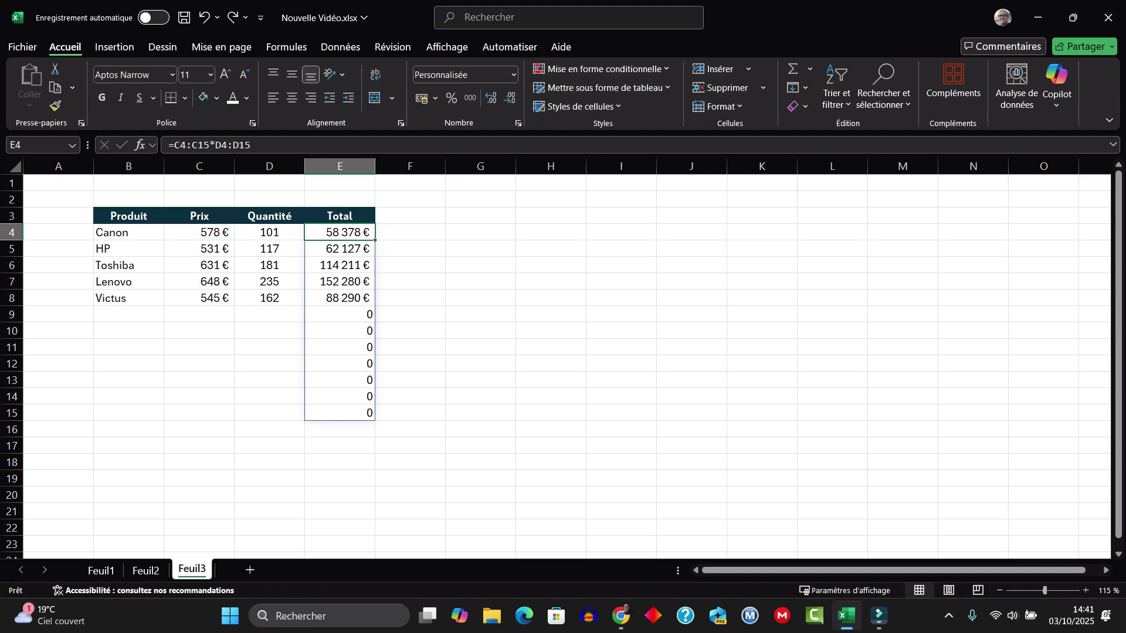
Rewrite the Total formula as =SUPPR.PLAGE(C4:C15)*SUPPR.PLAGE(D4:D15)
key(F2)
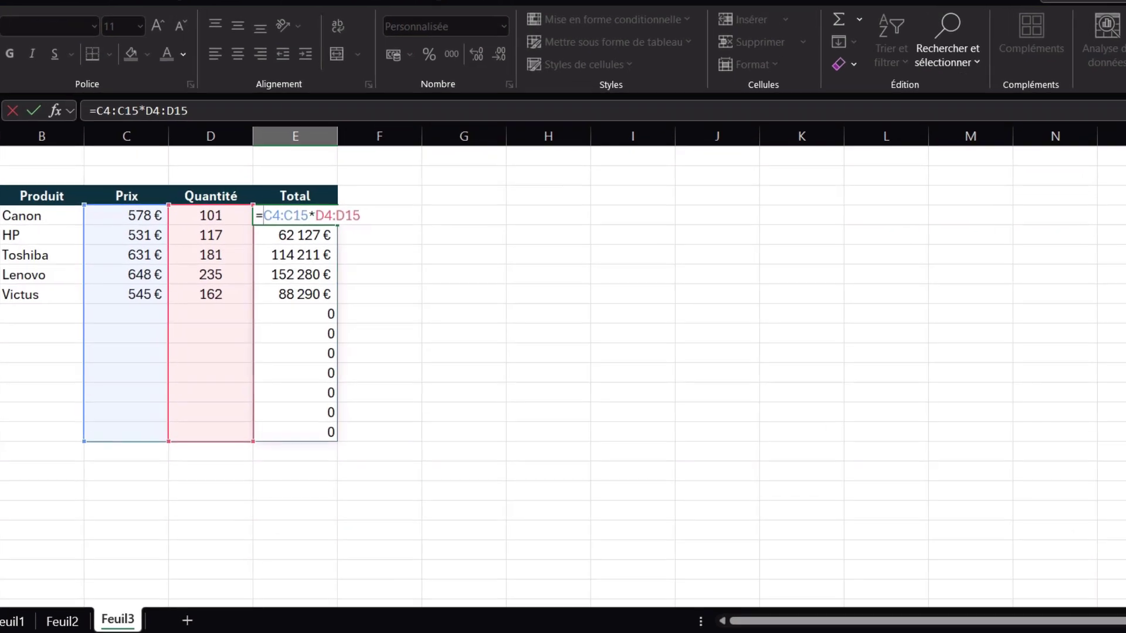
text(SUPP)
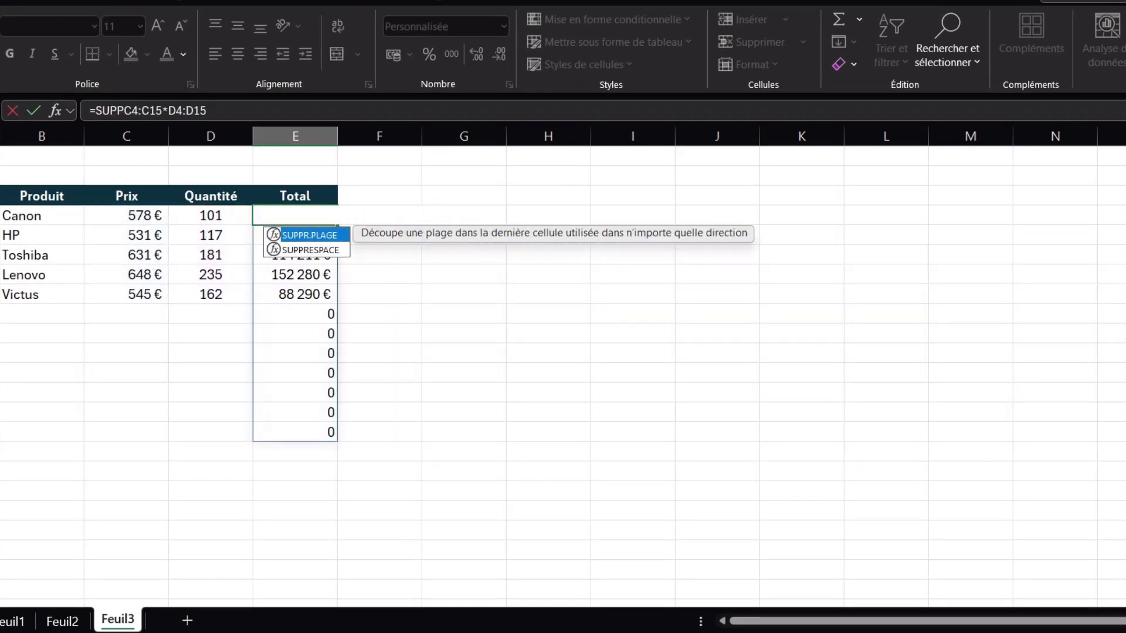
key(Tab)
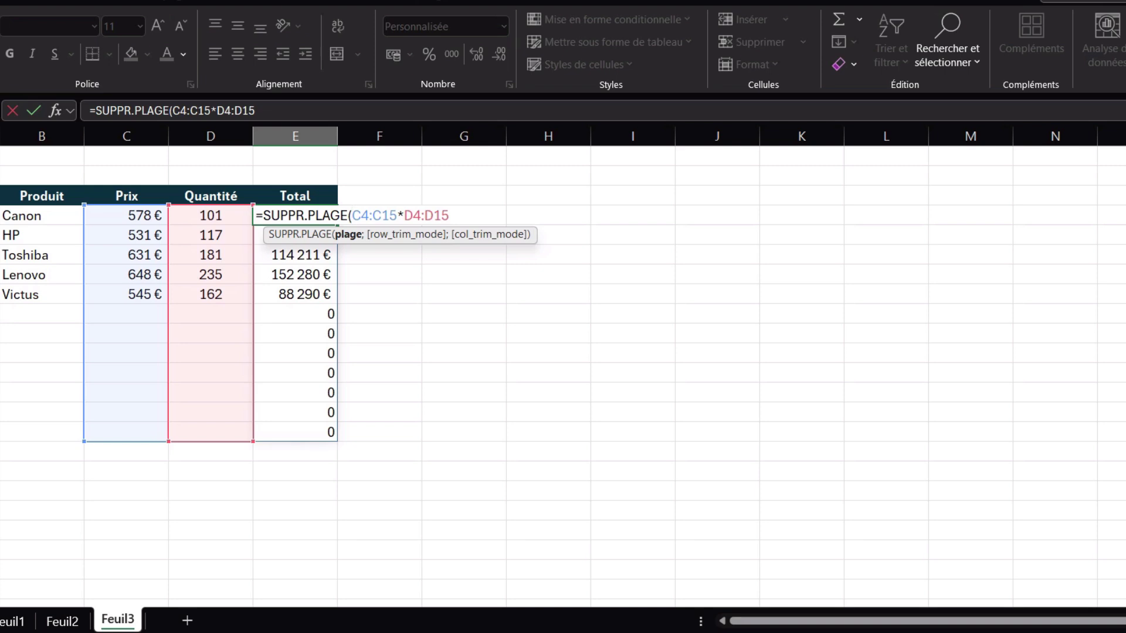
click(398, 216)
text(°)
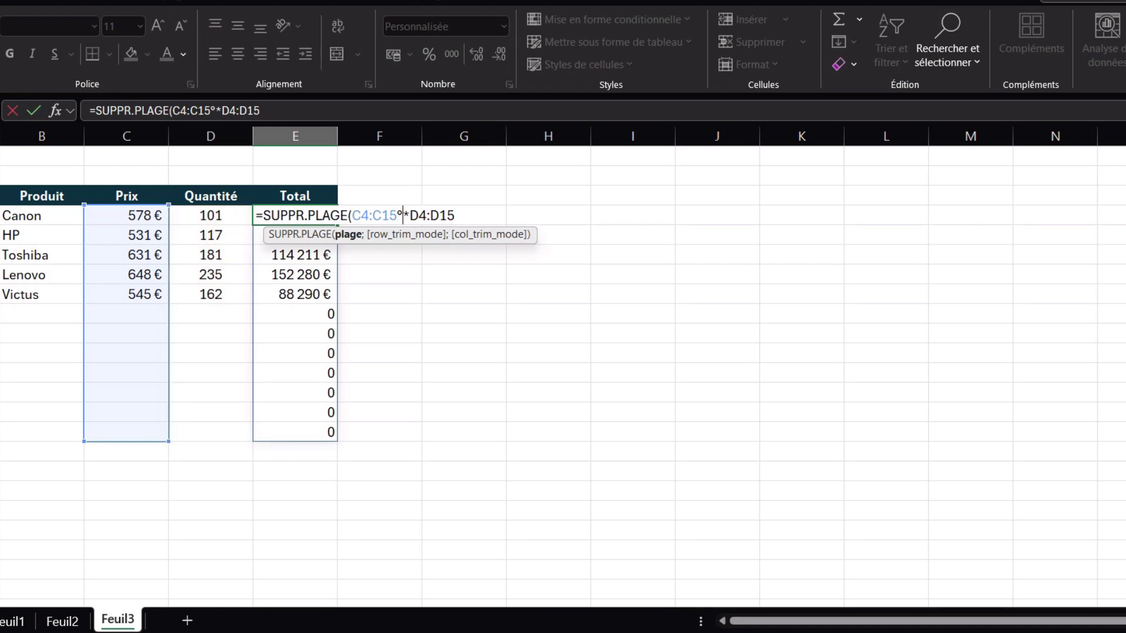
key(BackSpace)
text())
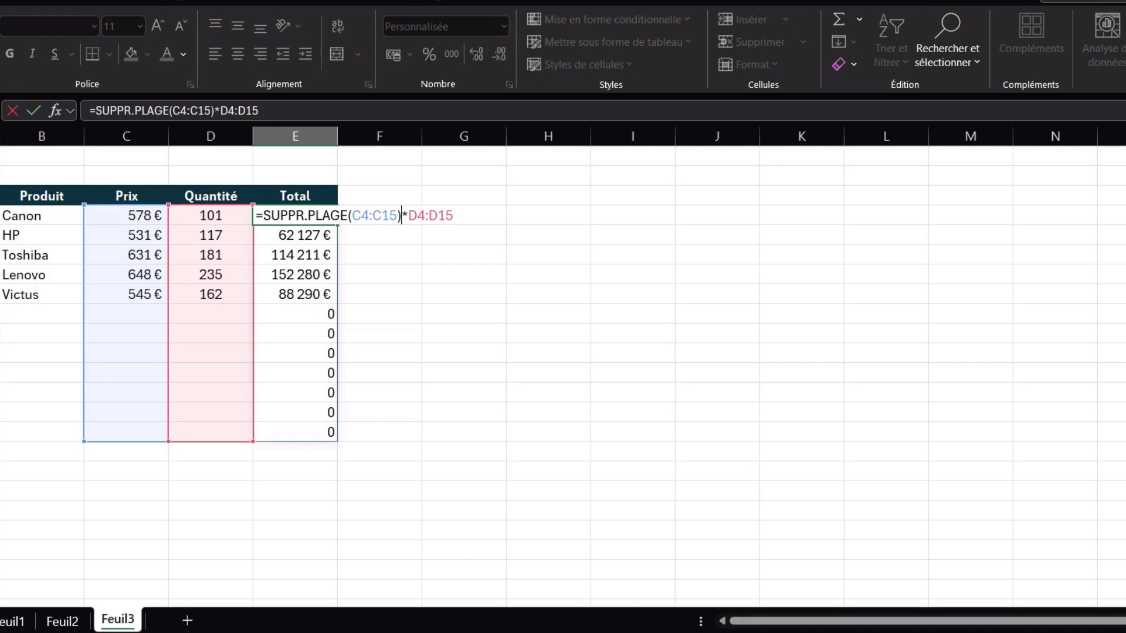
text(s)
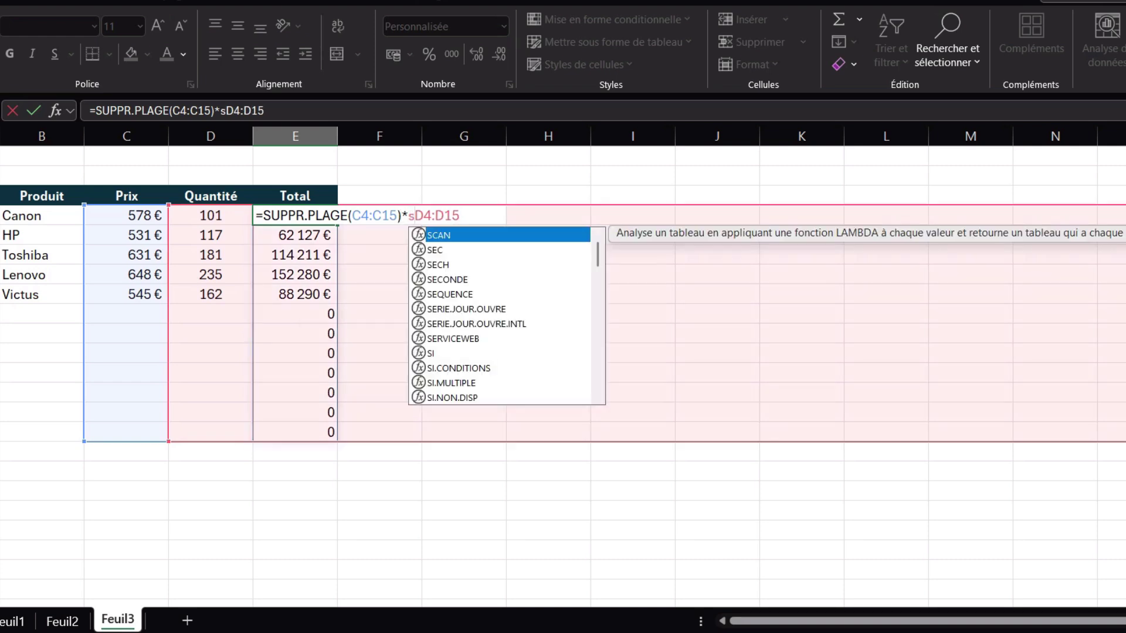
text(upp)
key(Tab)
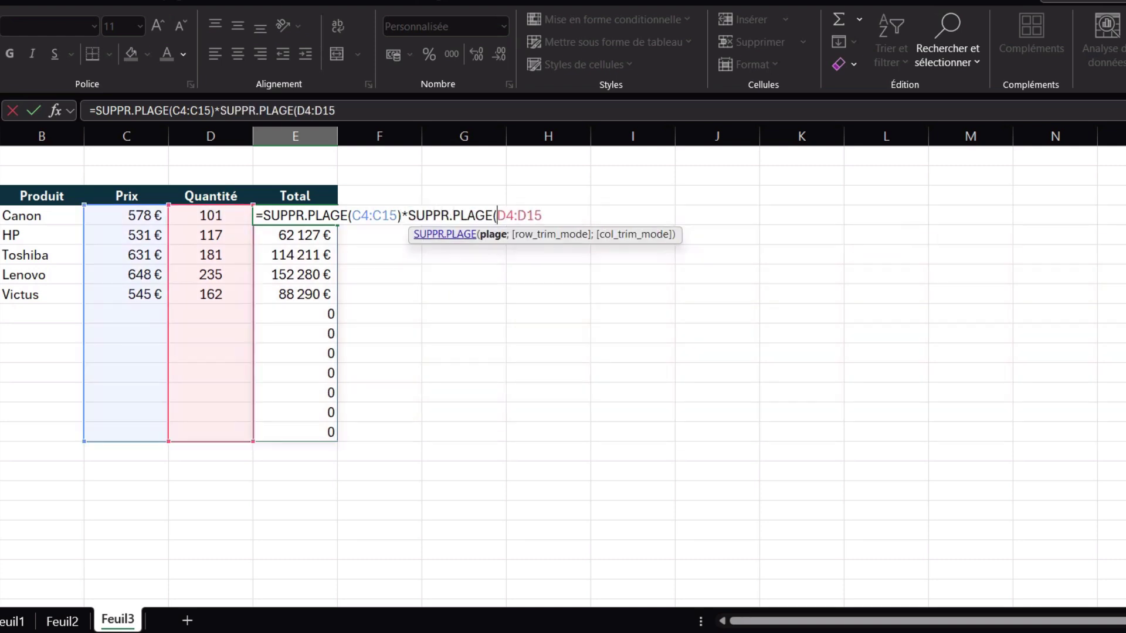
text())
key(Return)
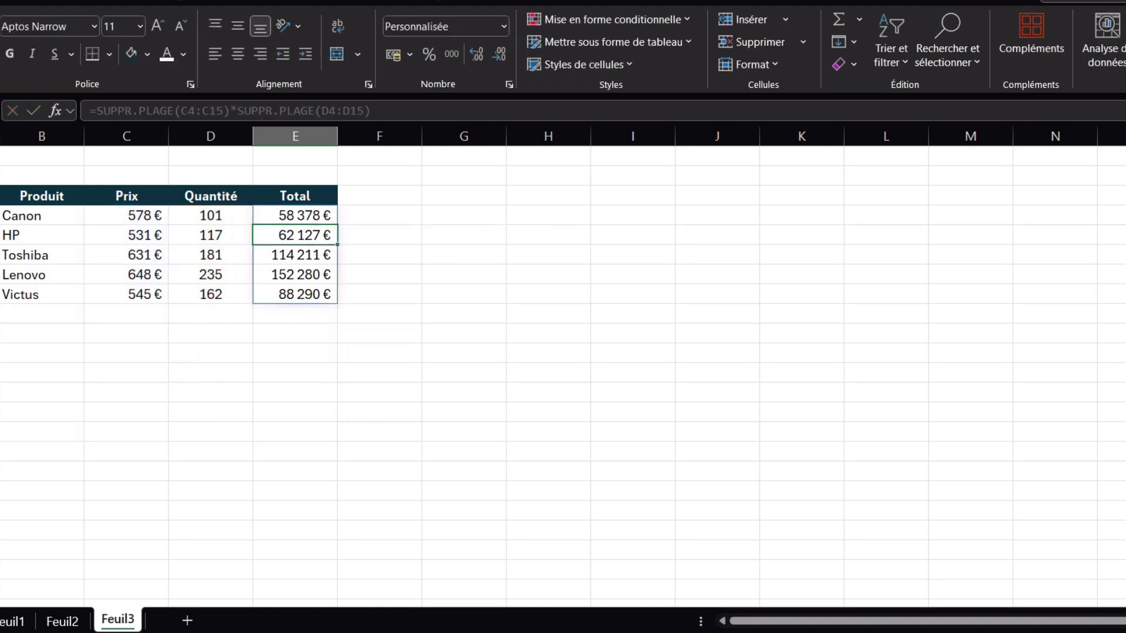
Enter price 560 in C9 and quantity 500 in D9, then check the 280000 total
click(126, 314)
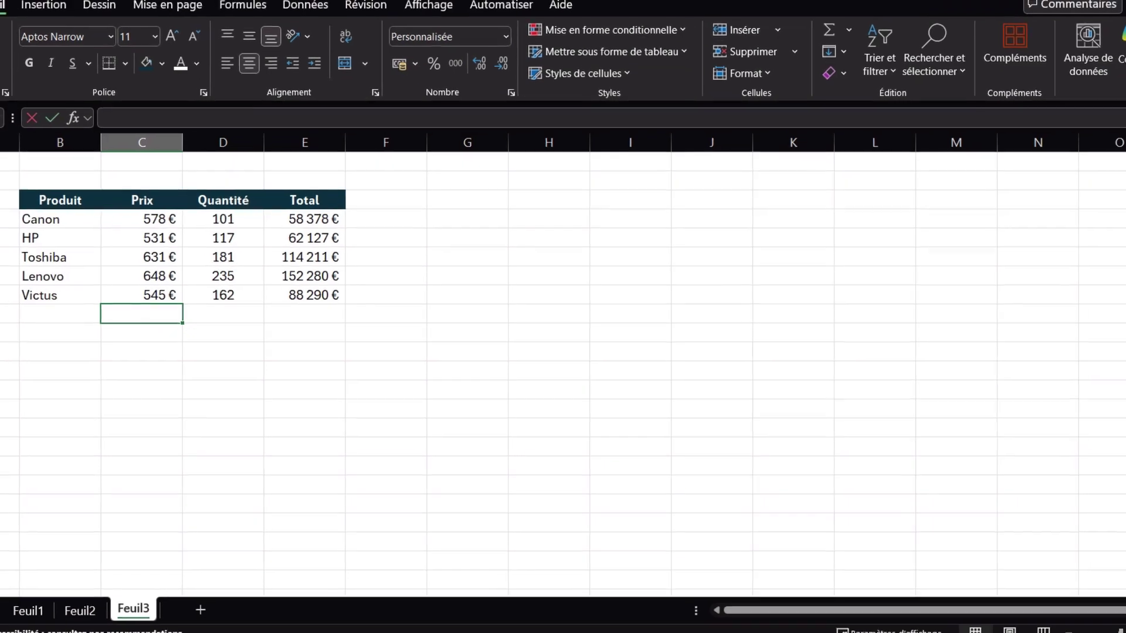
text(560)
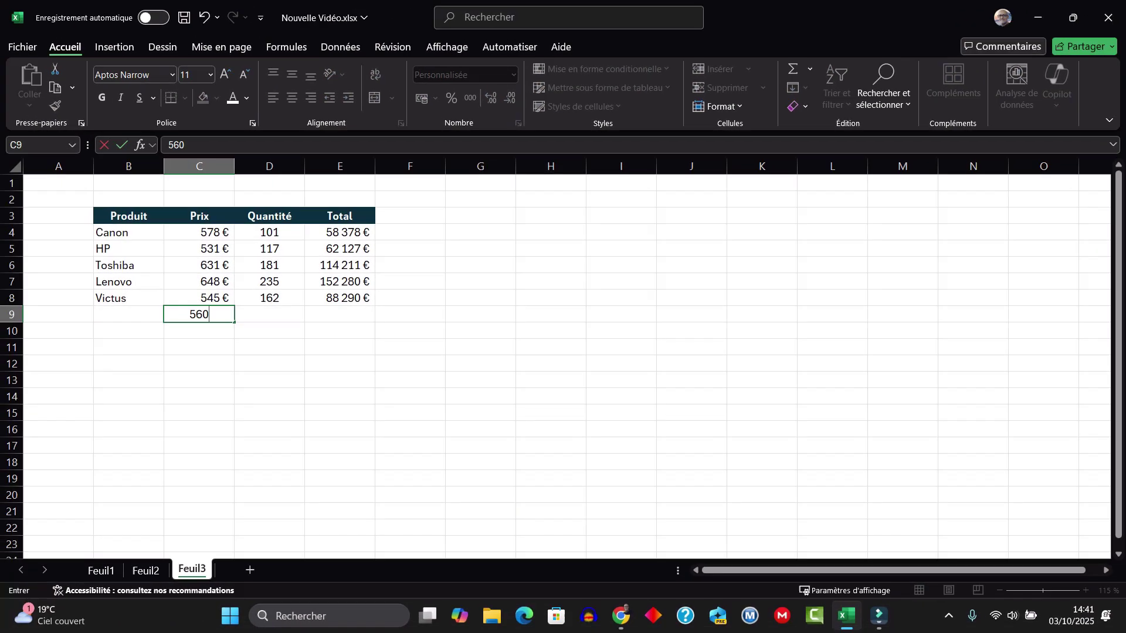
key(Tab)
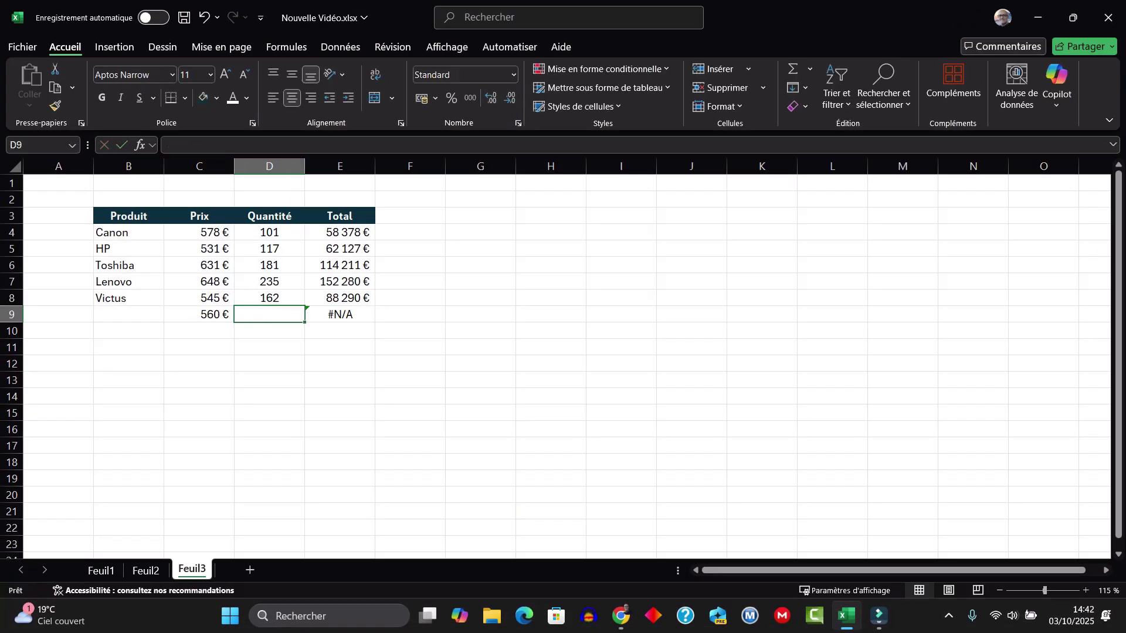
text(500)
key(Return)
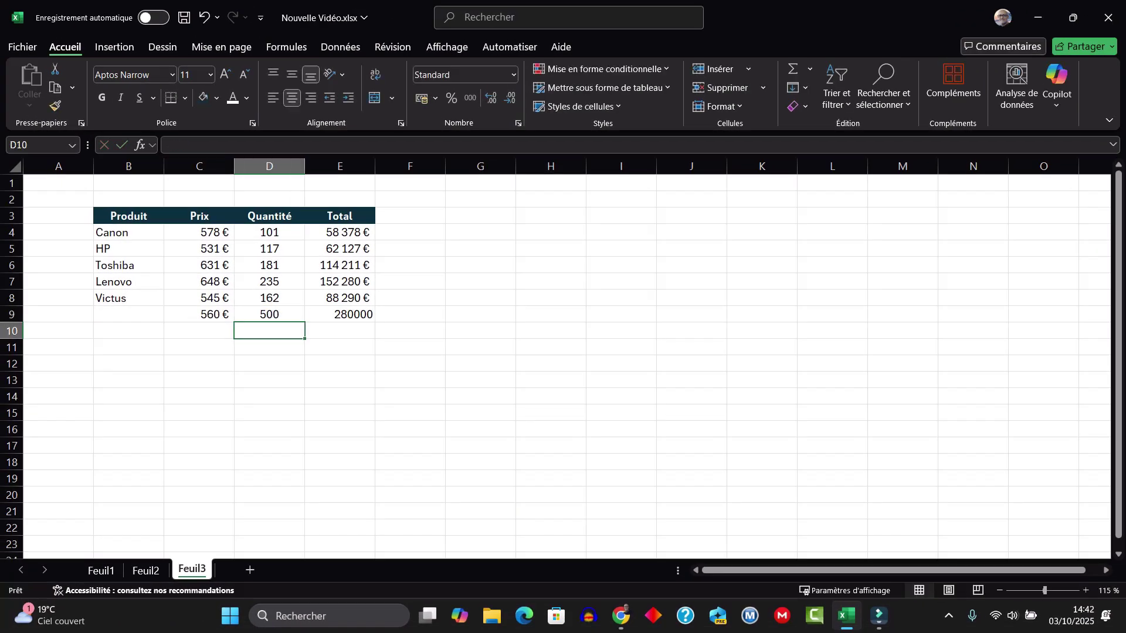
click(340, 314)
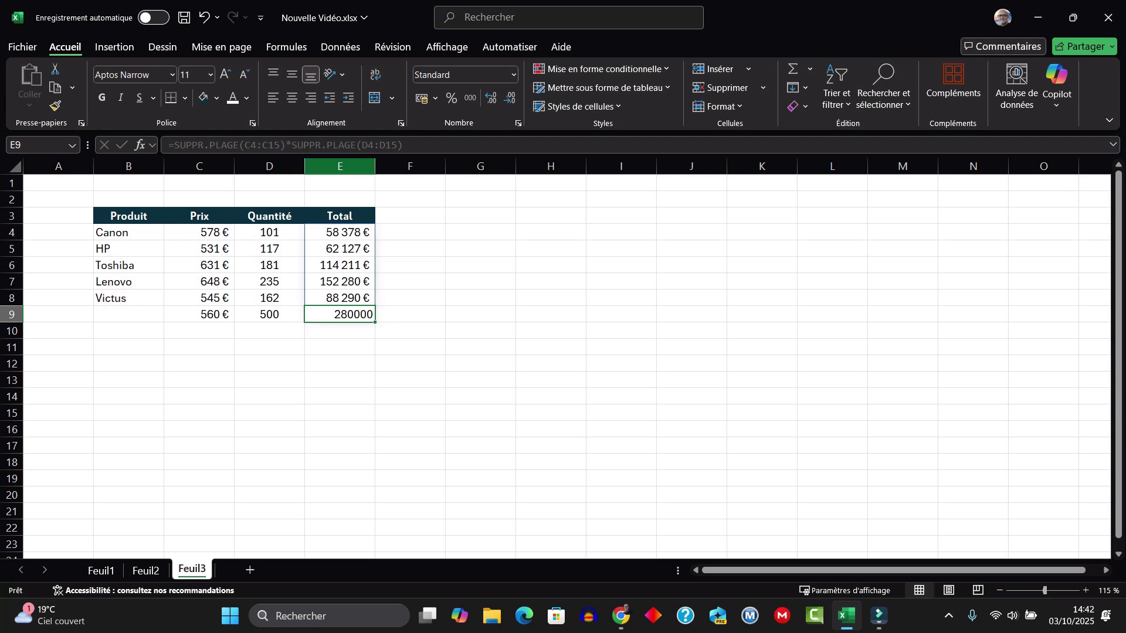
click(339, 166)
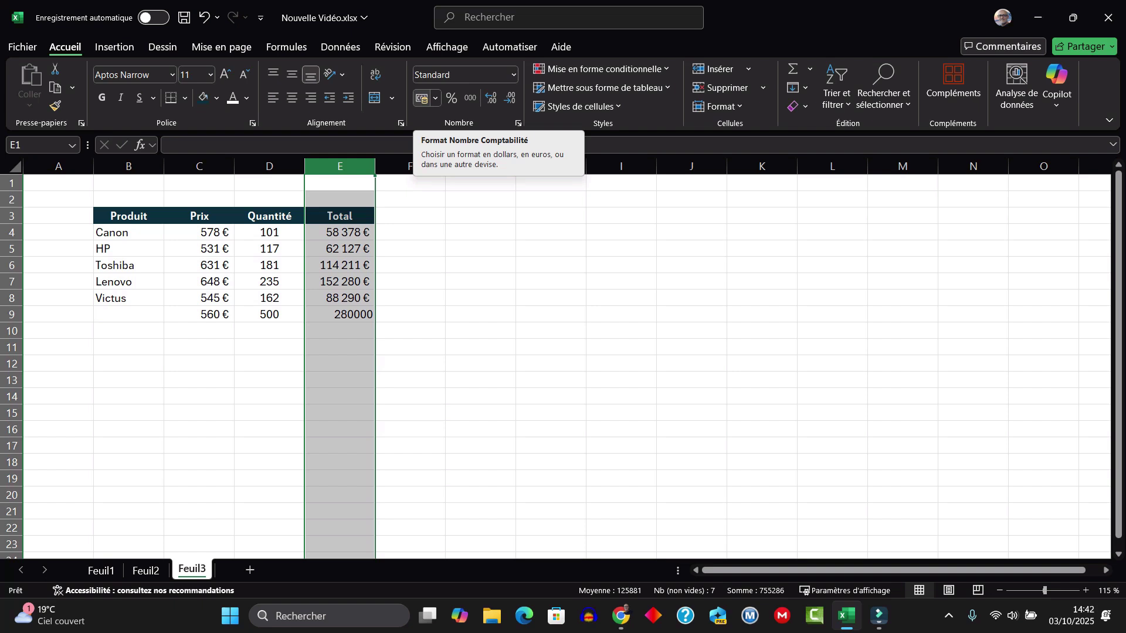
Format the Total column as accounting euros with no decimal places
click(423, 98)
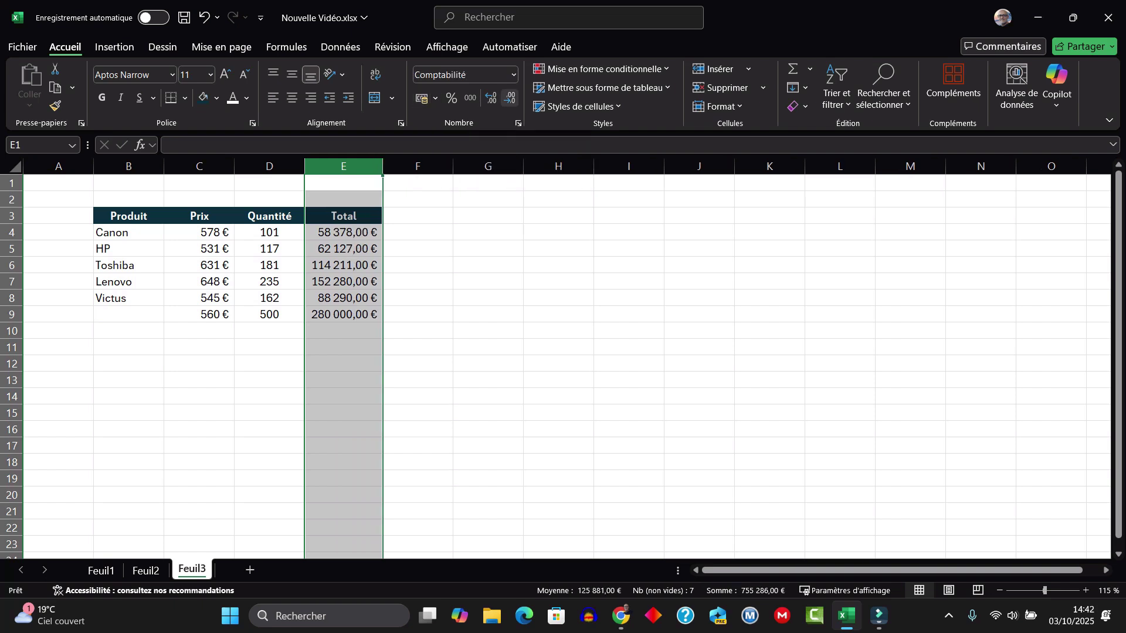
click(510, 98)
click(510, 98)
click(199, 330)
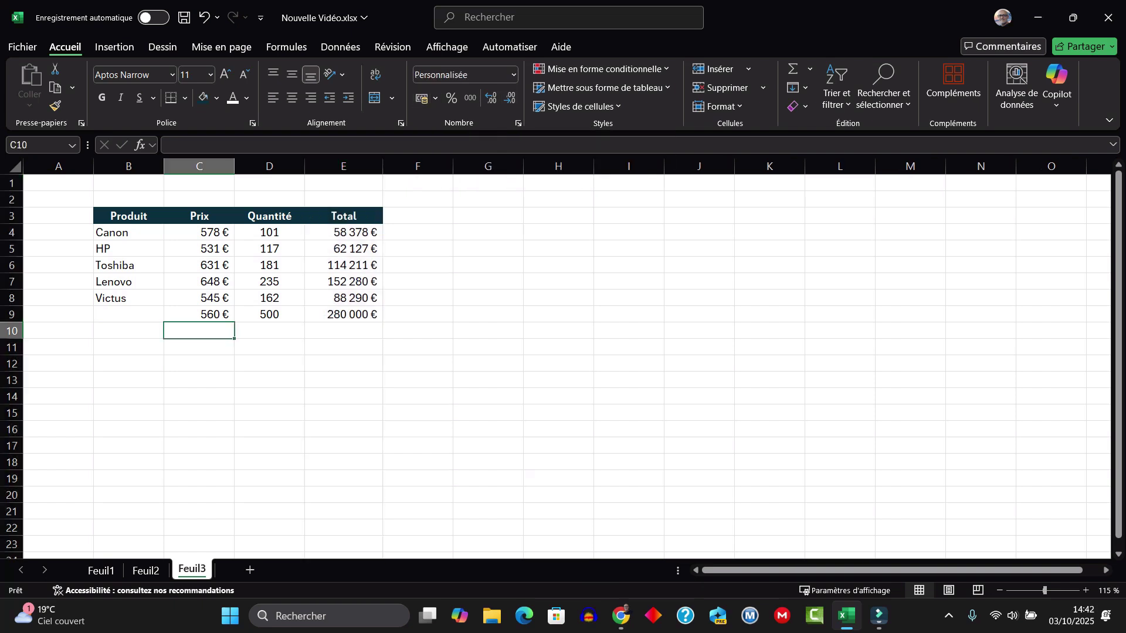
Add price 600 in C10 and quantity 500 in D10, giving a 300 000 € total
click(292, 98)
text(600)
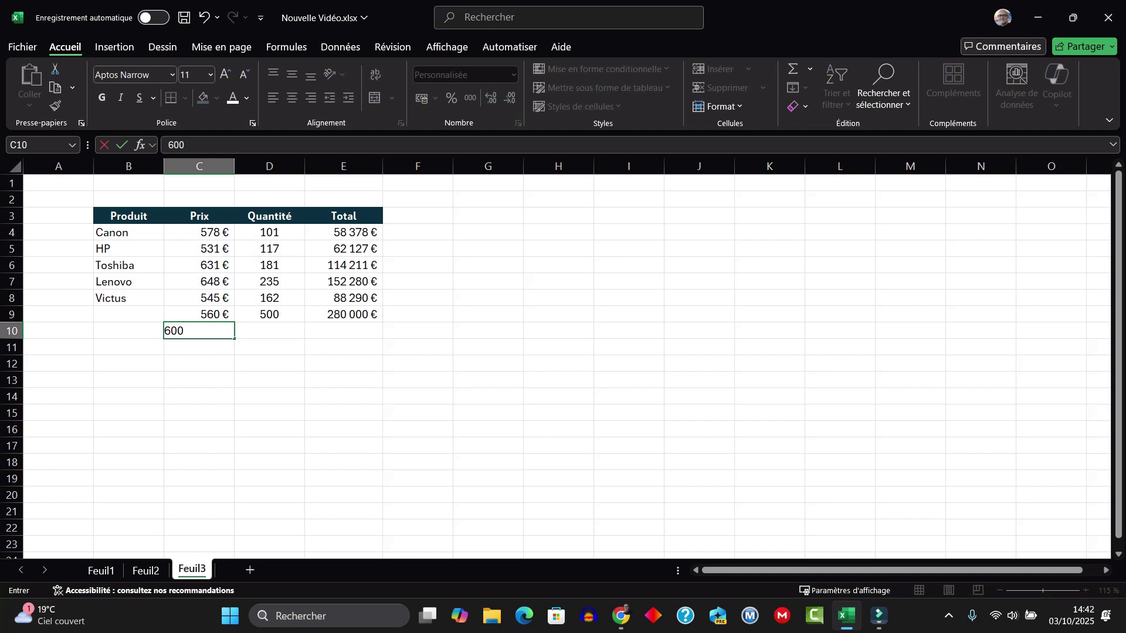
key(Tab)
text(500)
key(Return)
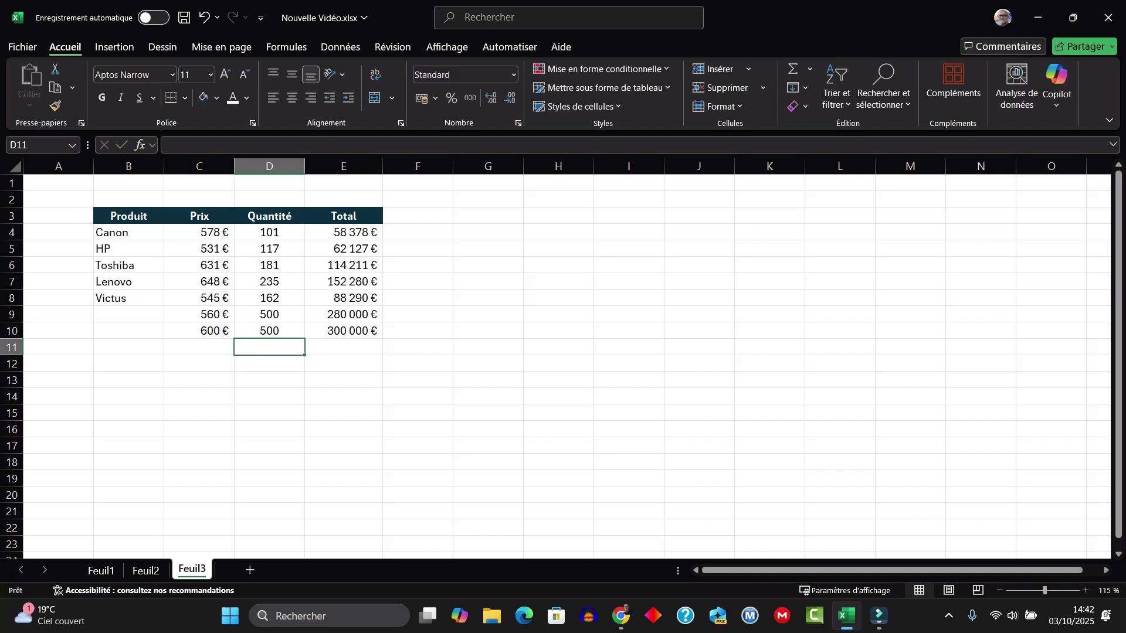
click(344, 331)
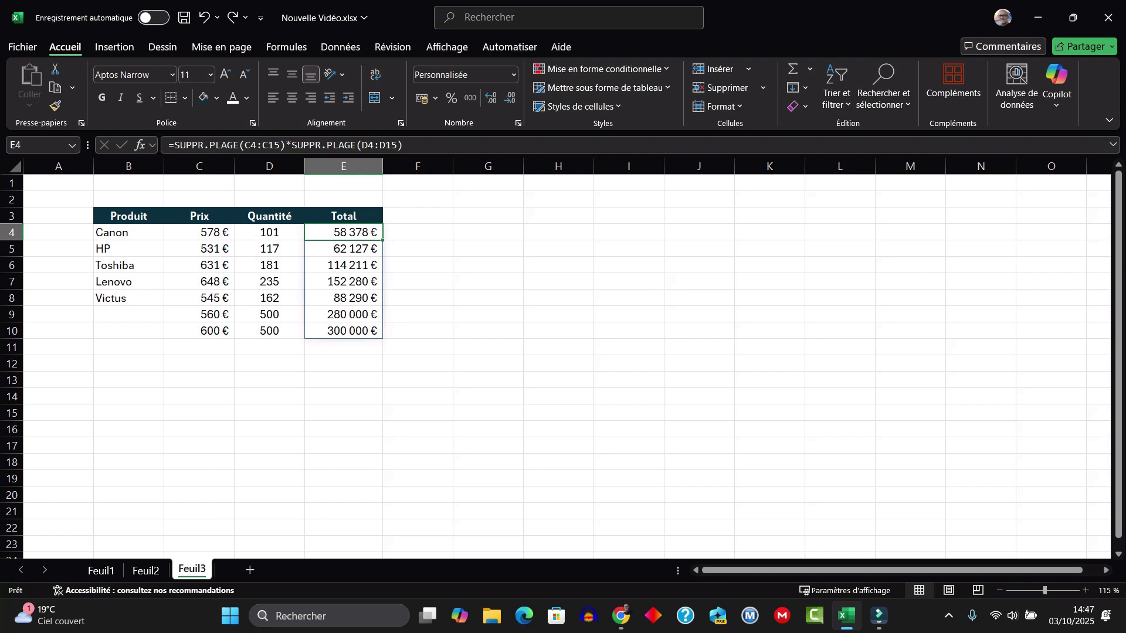
Delete both SUPPR.PLAGE wrappers and extra parentheses, leaving =C4:C15*D4:D15
drag(245, 145, 174, 145)
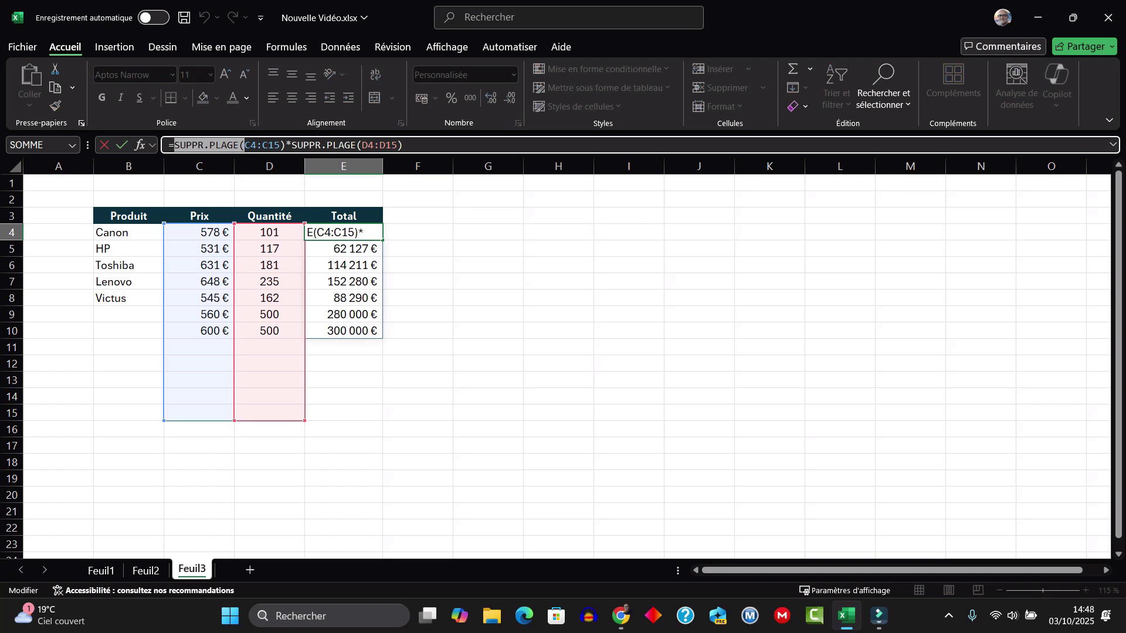
key(BackSpace)
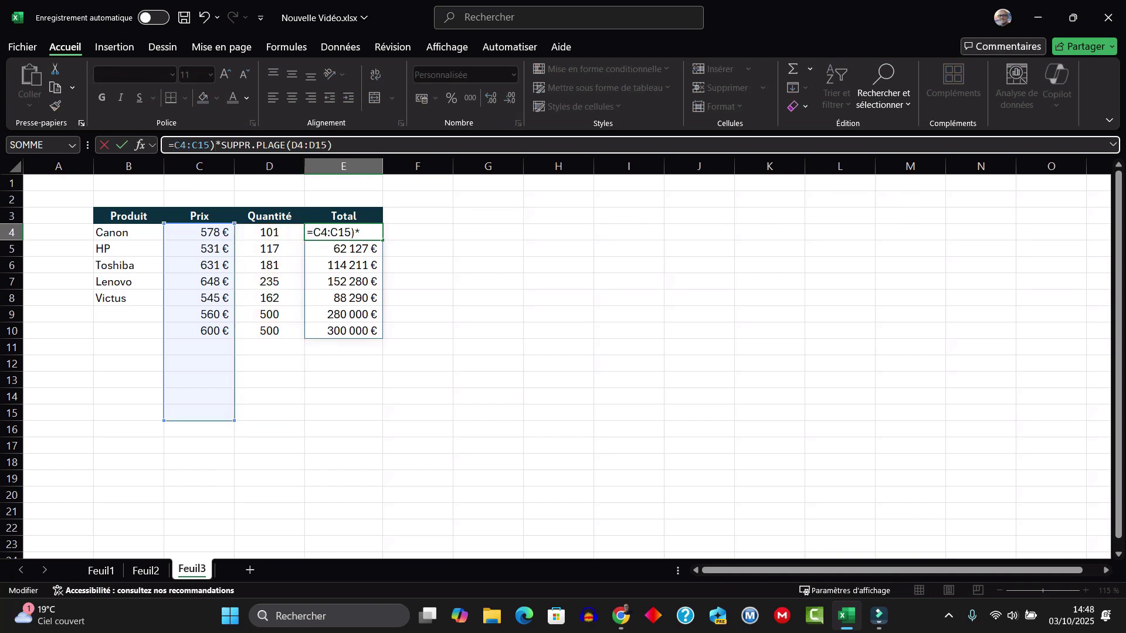
key(BackSpace)
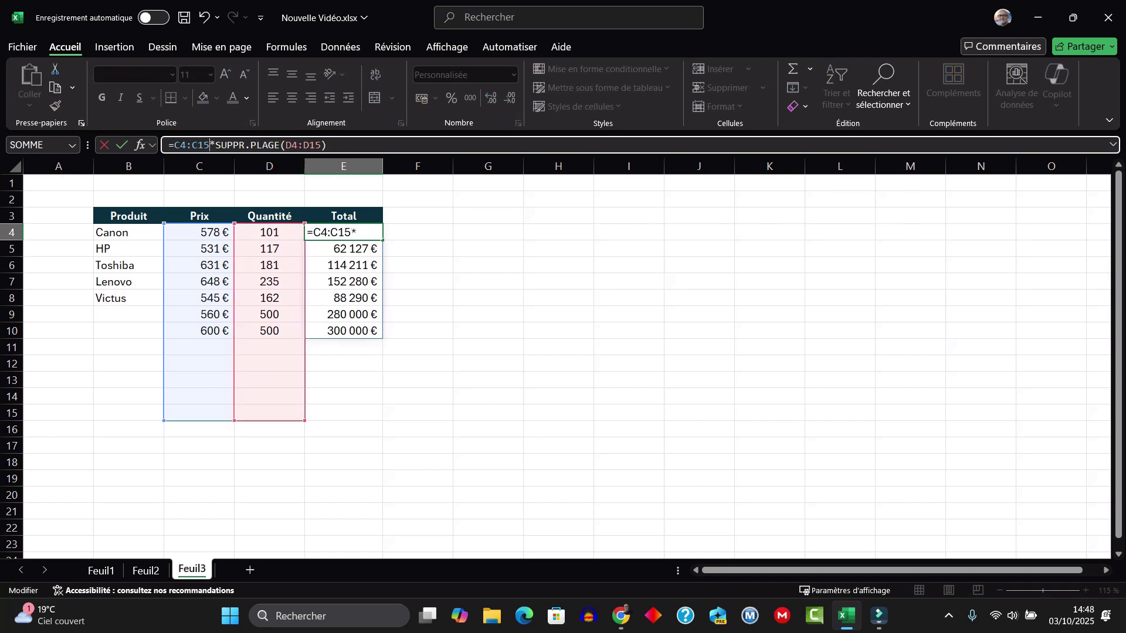
click(285, 145)
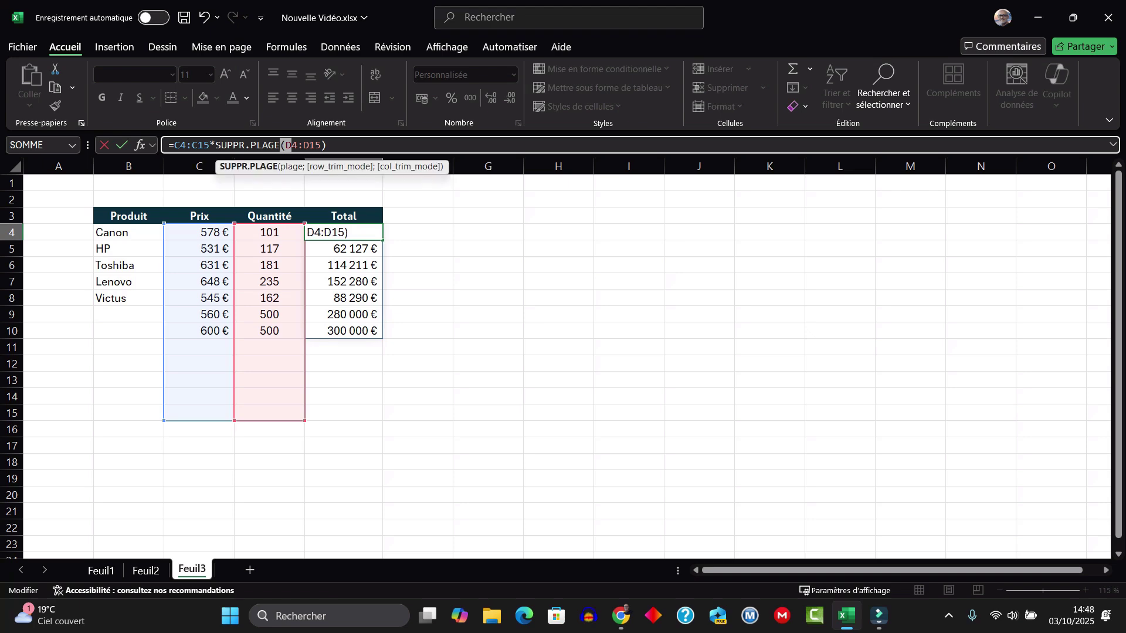
key(Right)
key(shift+Left)
key(shift+Left)
key(shift+Left)
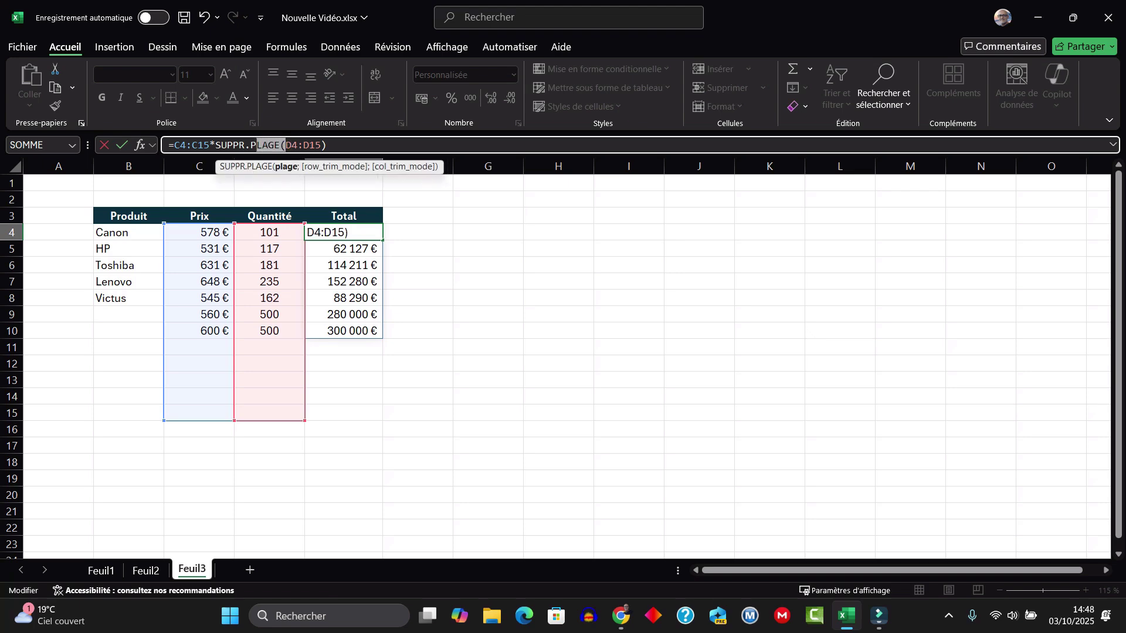
key(shift+Left)
key(shift+Left)
key(shift+Left)
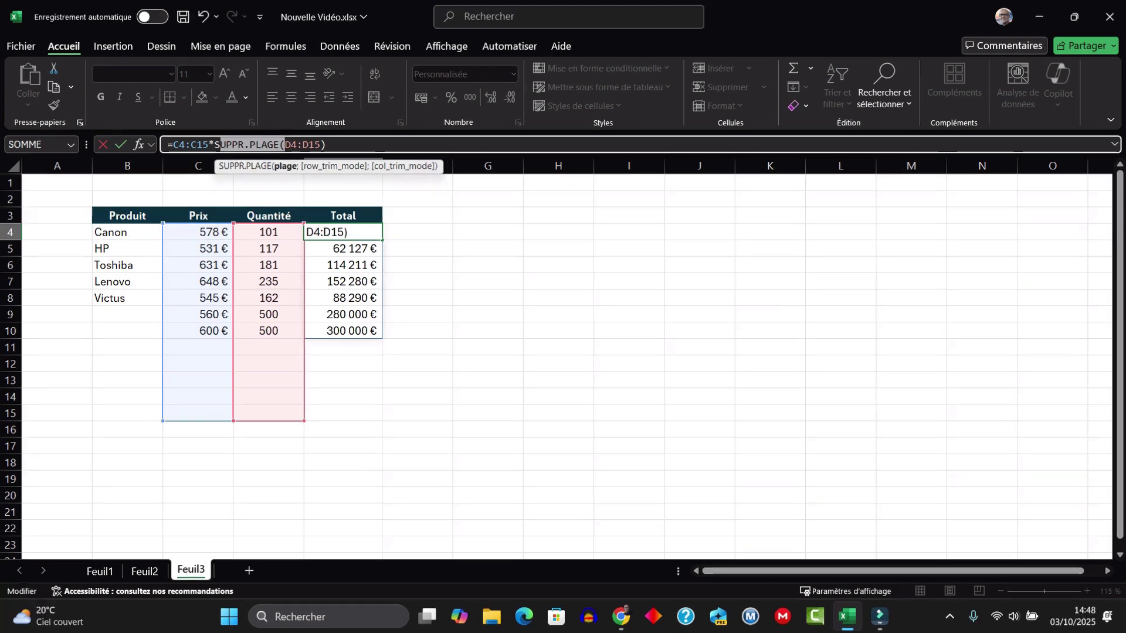
key(Delete)
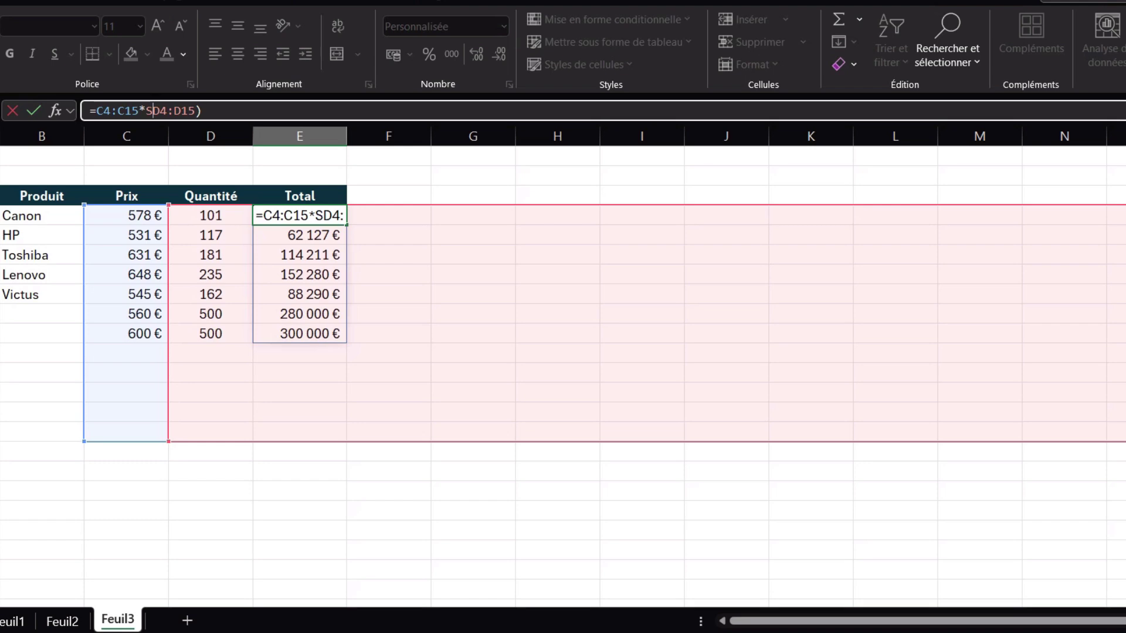
key(BackSpace)
key(End)
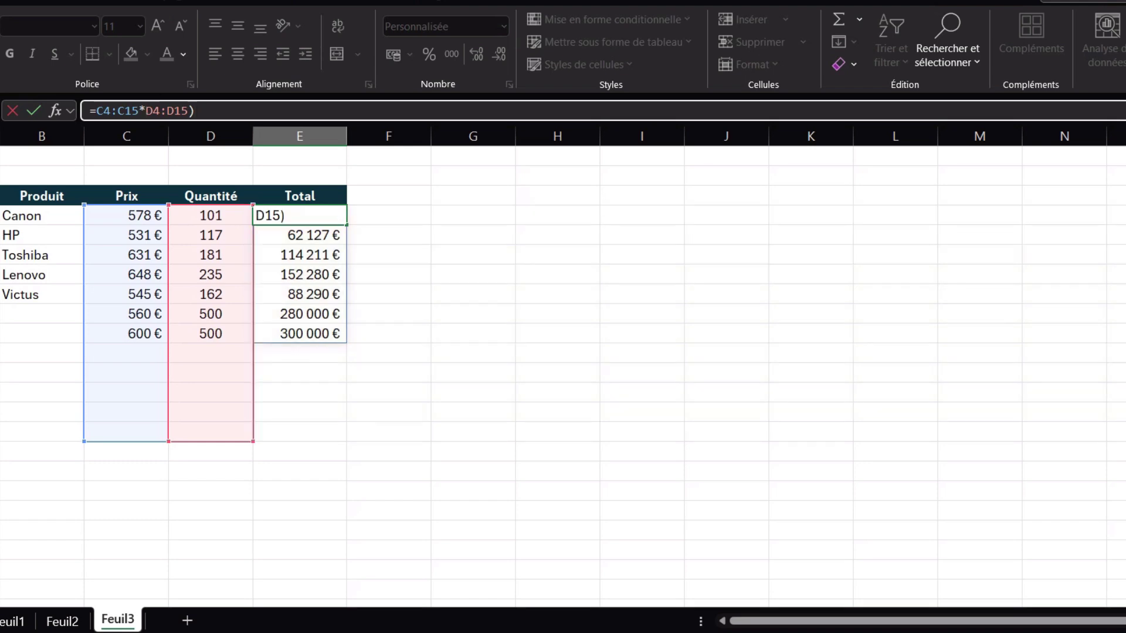
key(BackSpace)
Change the Total formula to the trimmed =C4:.C15*D4:.D15 and commit it
click(117, 110)
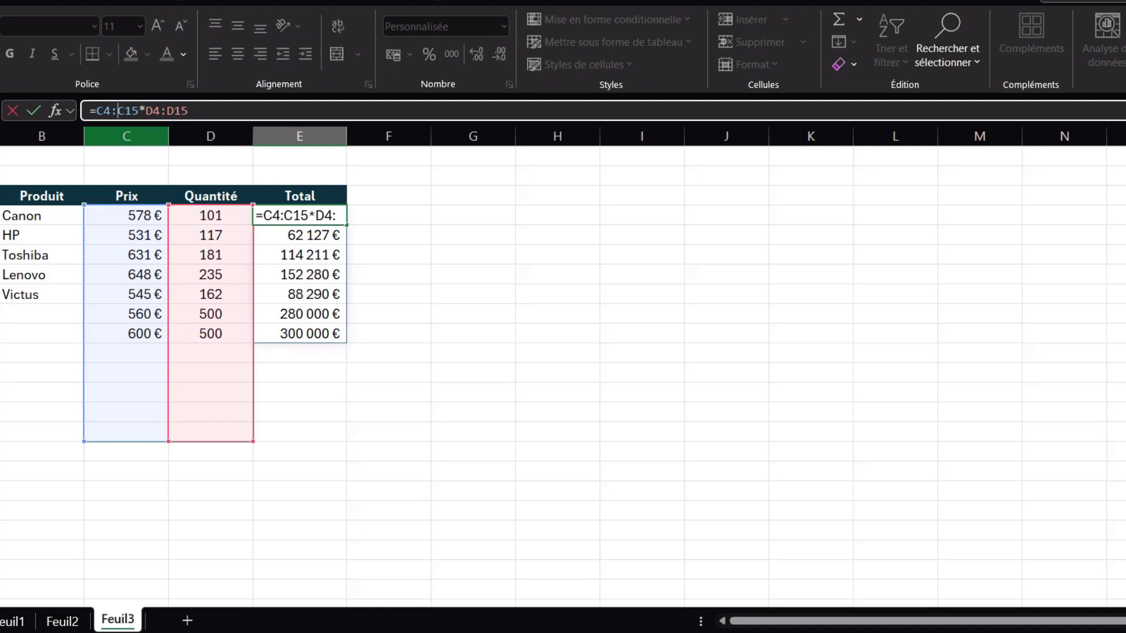
text(.)
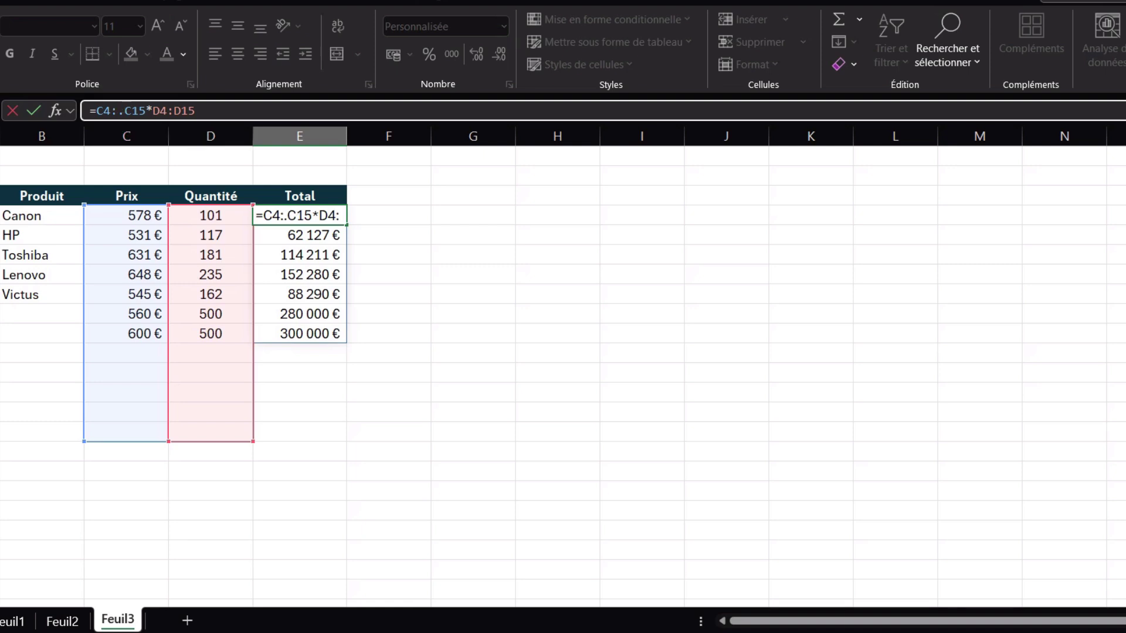
click(173, 111)
text(.)
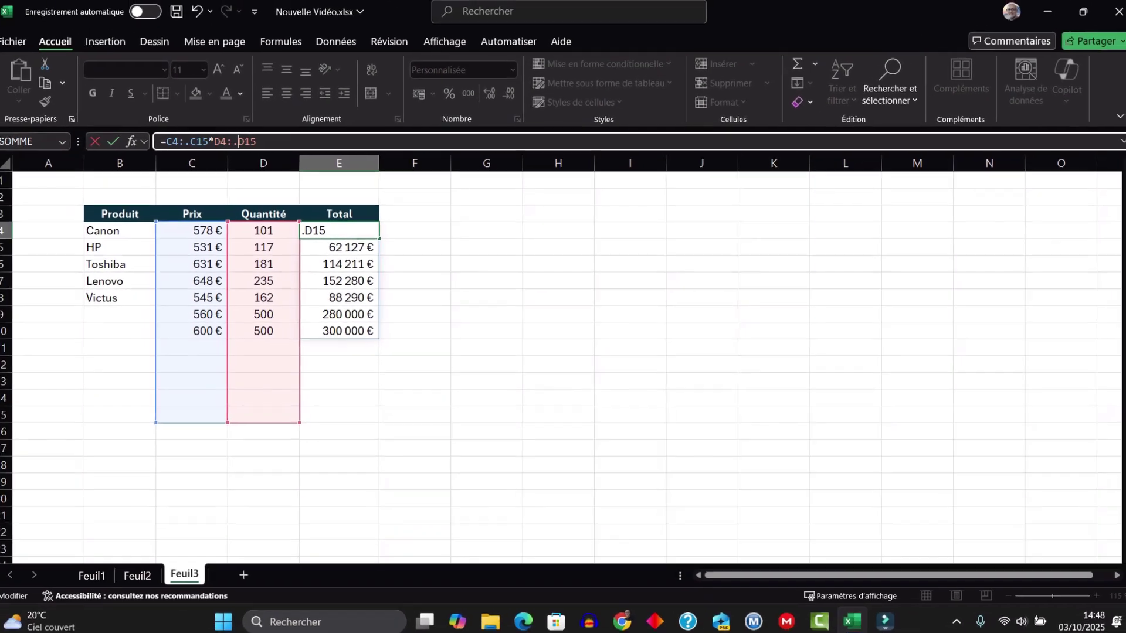
key(Return)
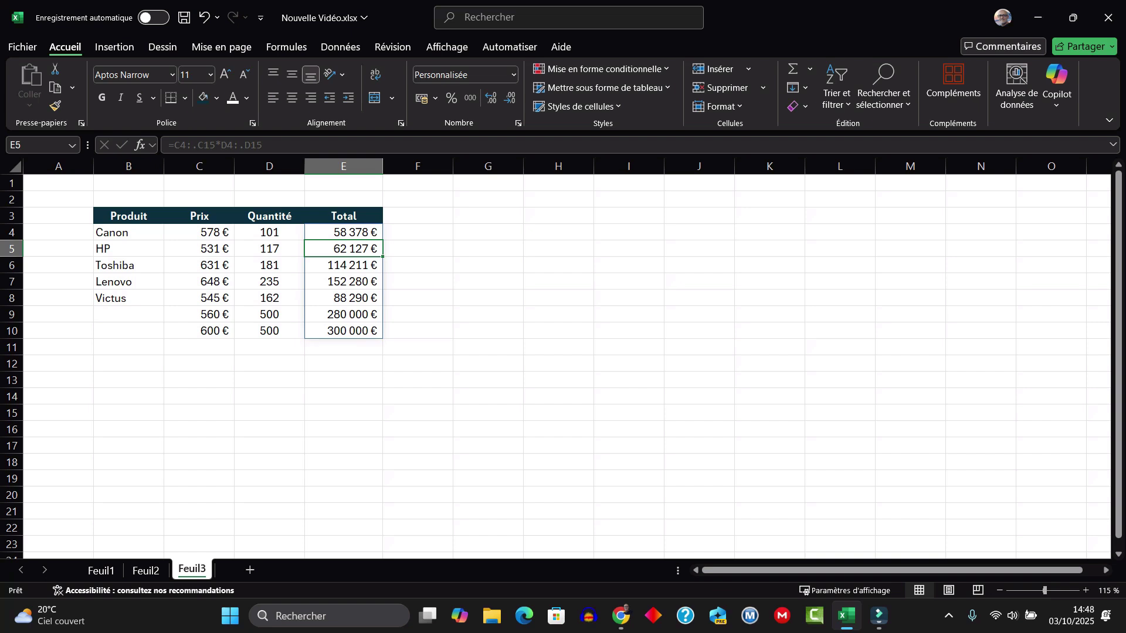
click(199, 347)
Enter price 600 € and quantity 200 in row 11, then check its 120 000 € Total
text(60)
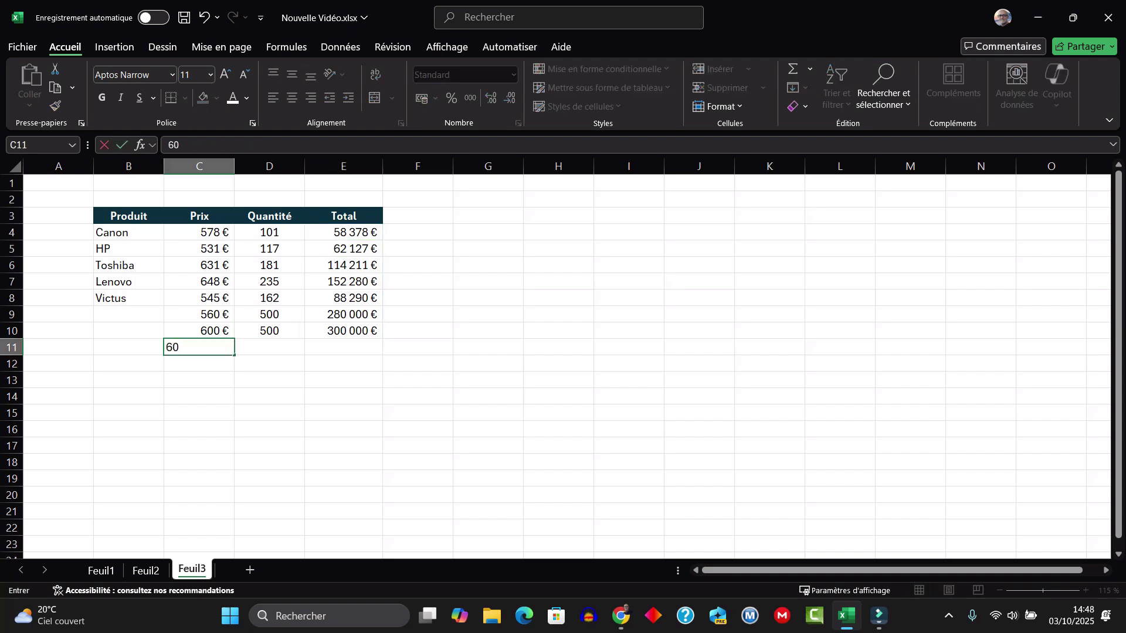
text(0)
key(Tab)
text(200)
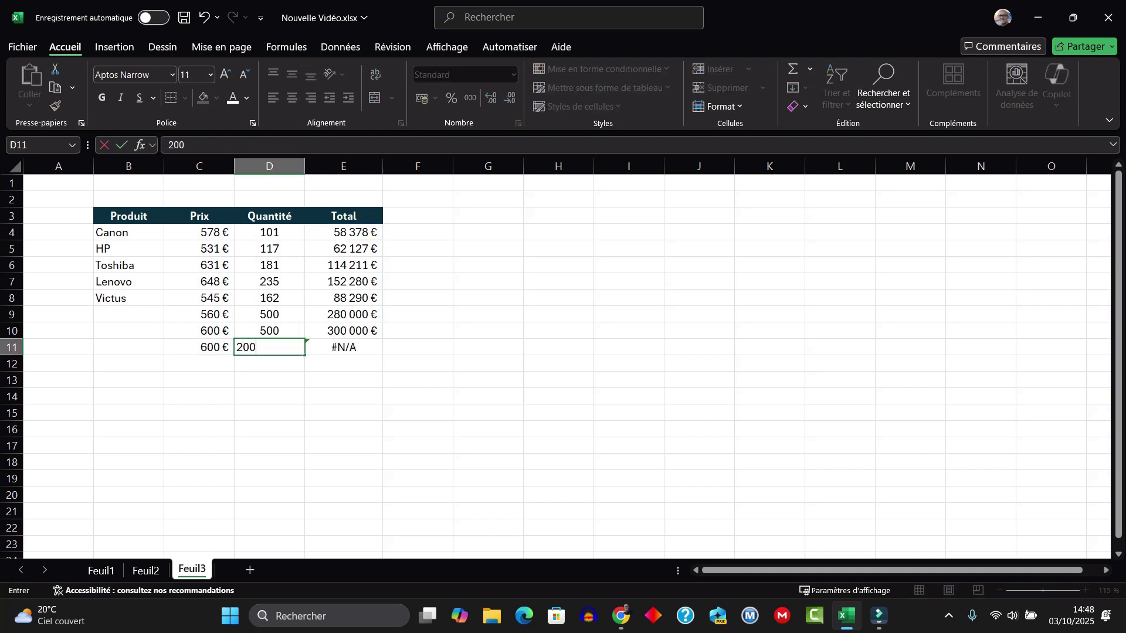
key(Return)
click(343, 347)
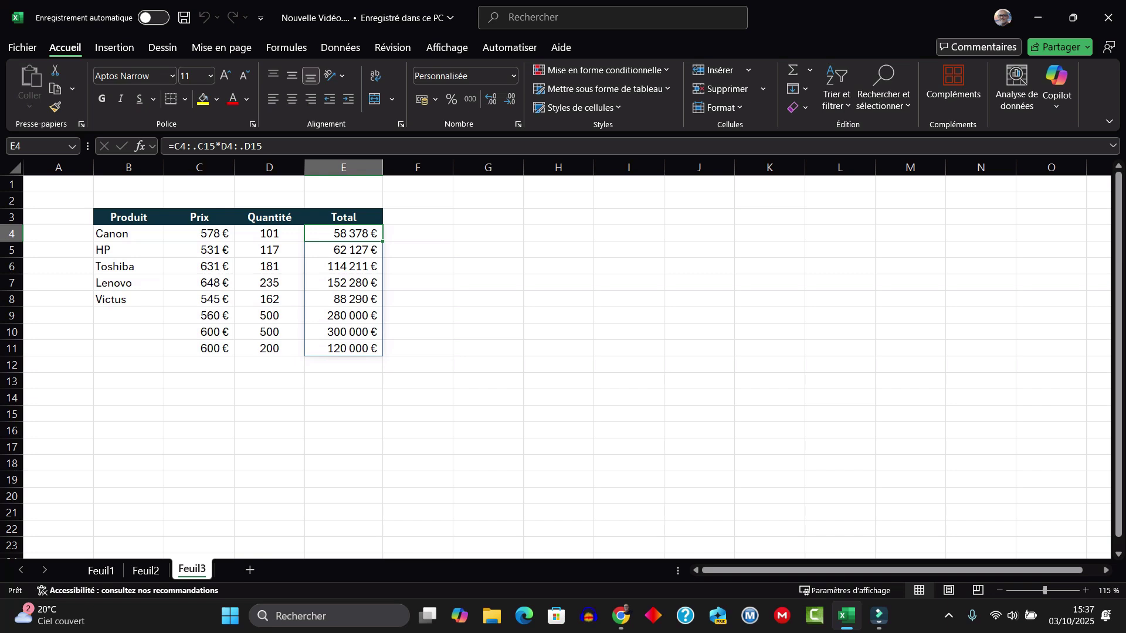
In E4's Total formula, replace the C4:.C15 reference with the trimmed whole-column reference C:.C
click(199, 365)
click(199, 398)
click(200, 446)
click(200, 464)
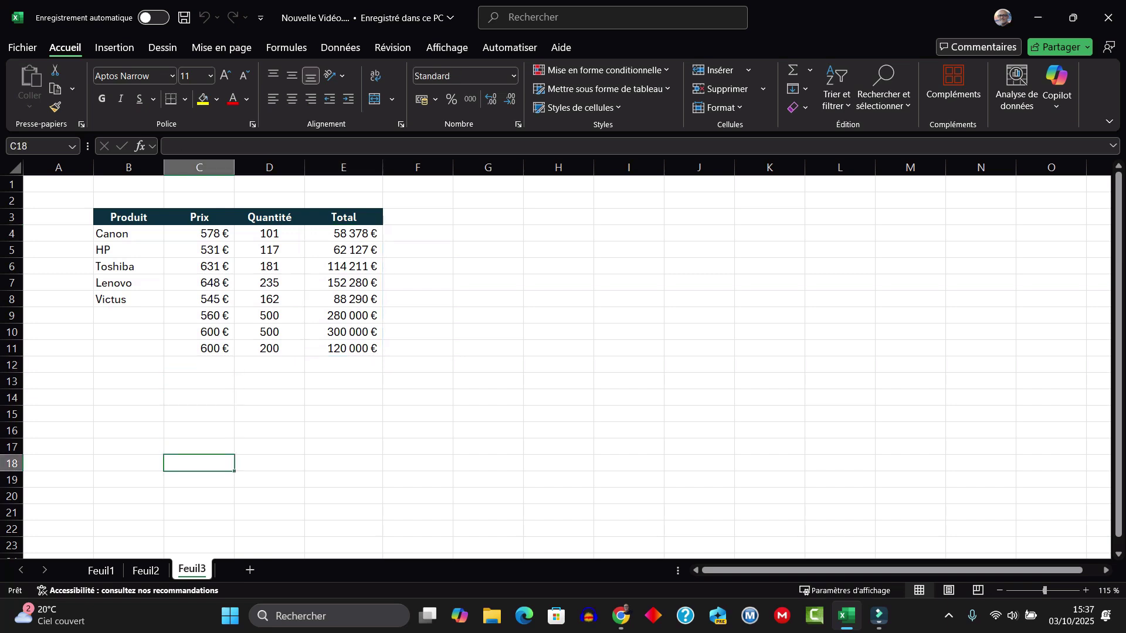
click(200, 365)
click(199, 381)
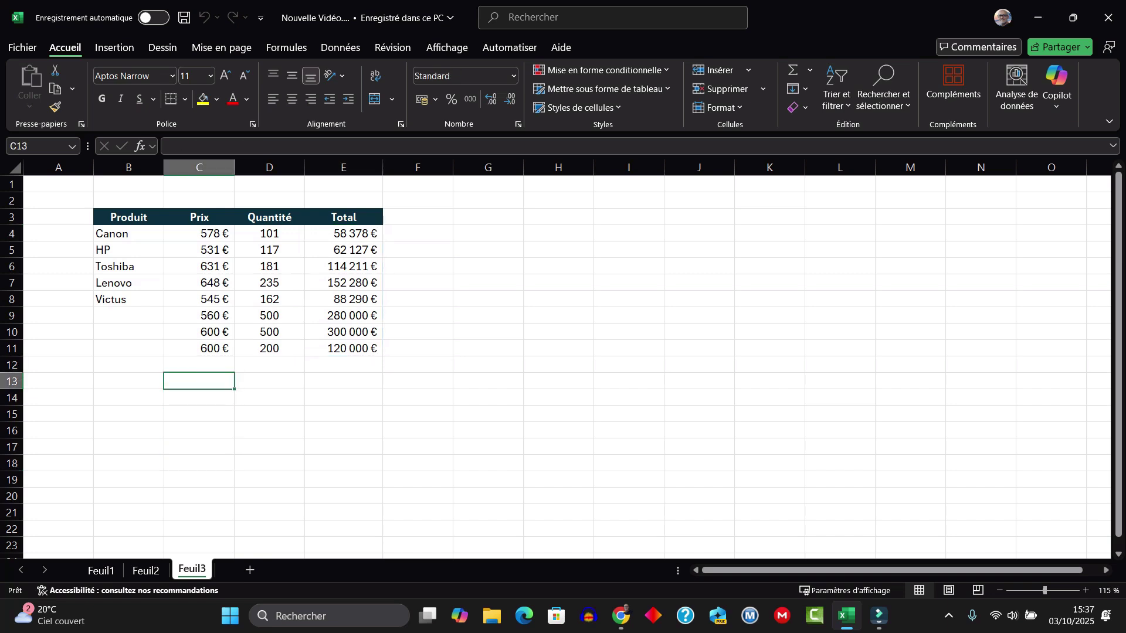
click(344, 233)
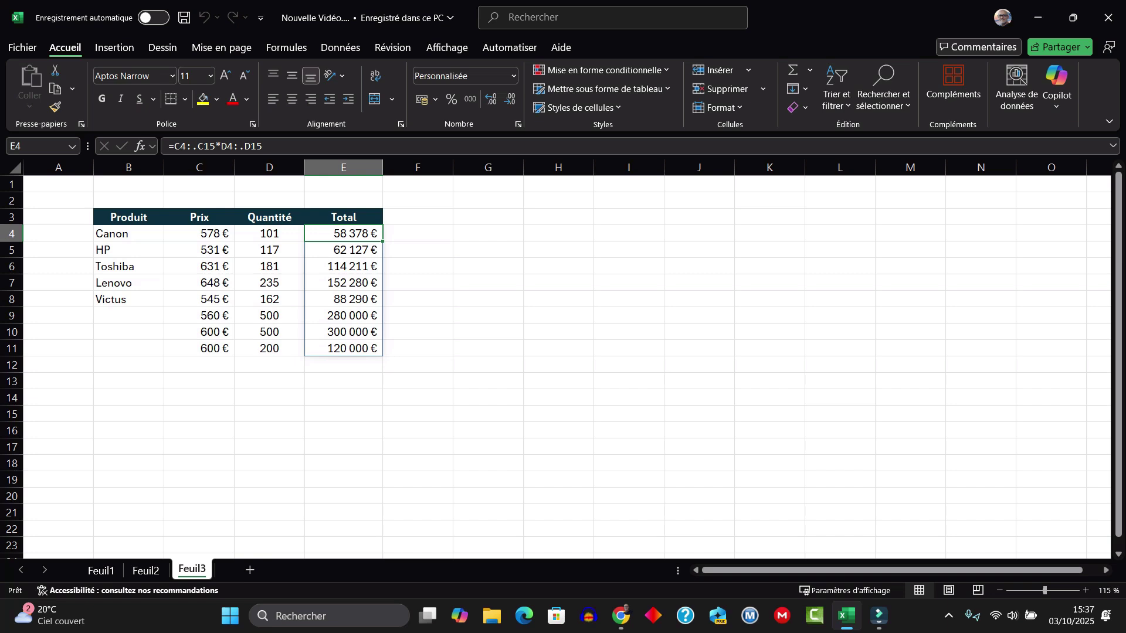
key(F2)
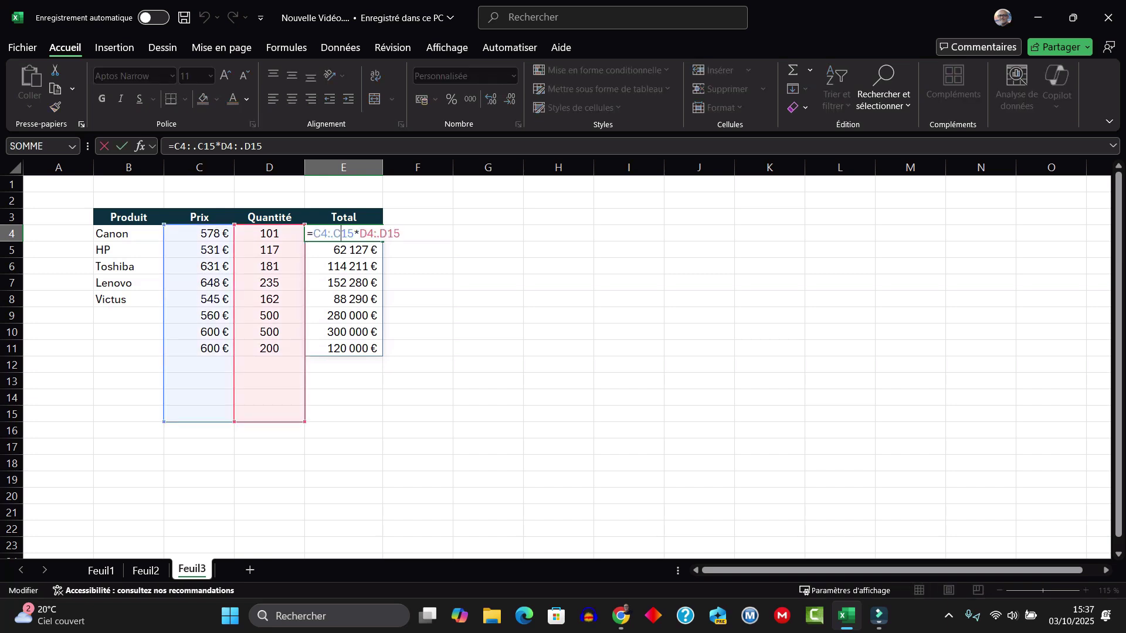
click(313, 233)
key(shift+Left)
key(shift+Left)
key(shift+Left)
key(shift+Left)
key(shift+Left)
key(shift+Left)
key(shift+Left)
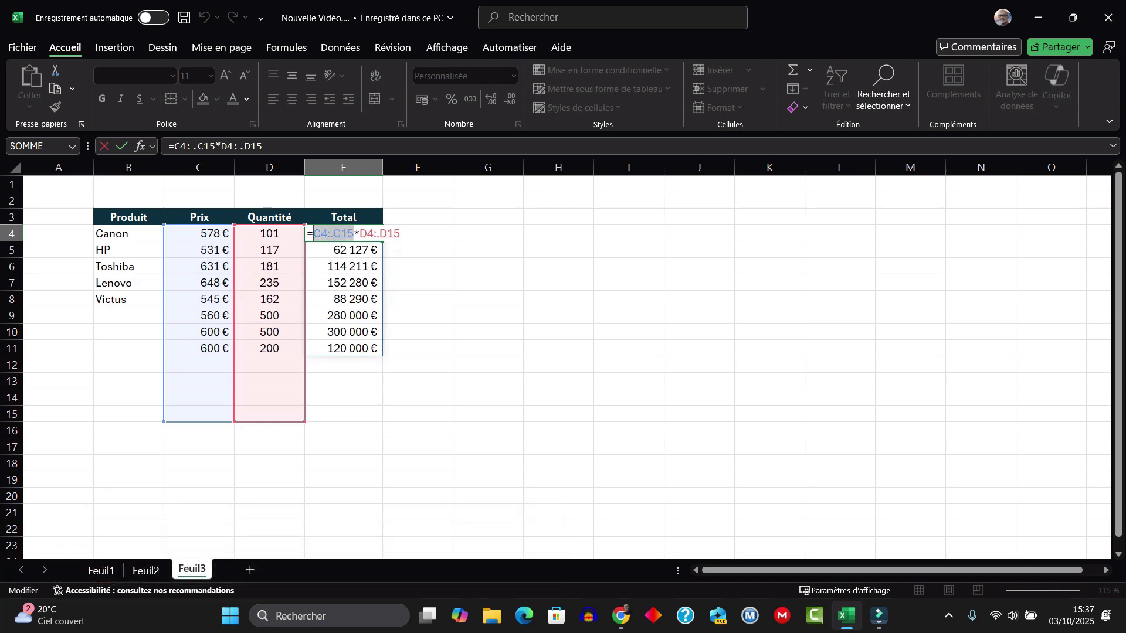
key(BackSpace)
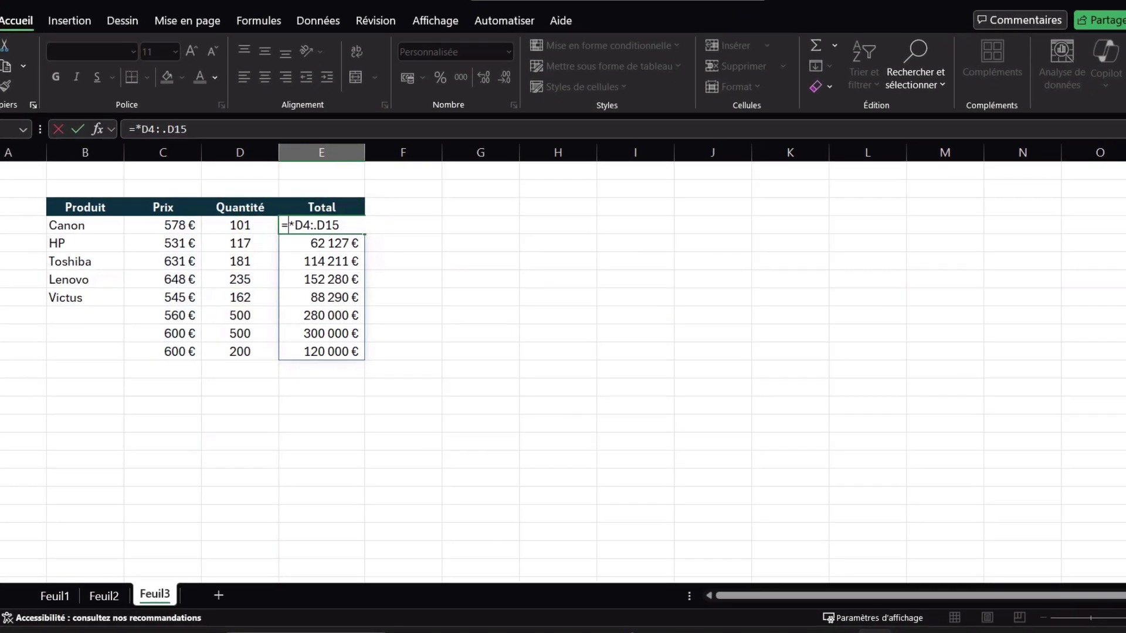
text(C:C)
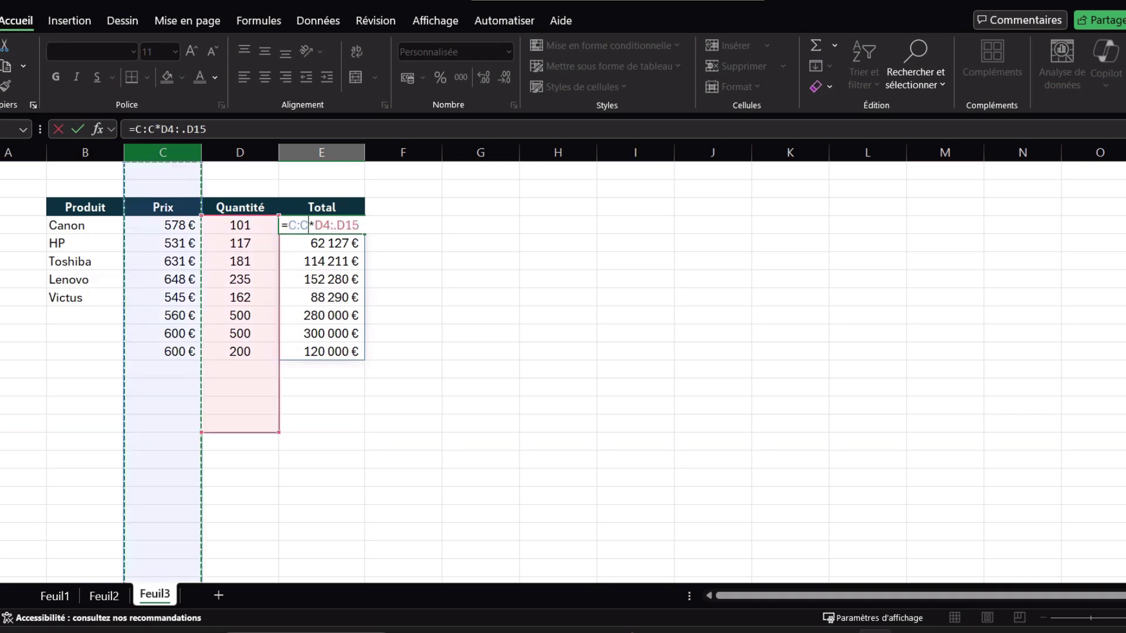
key(Return)
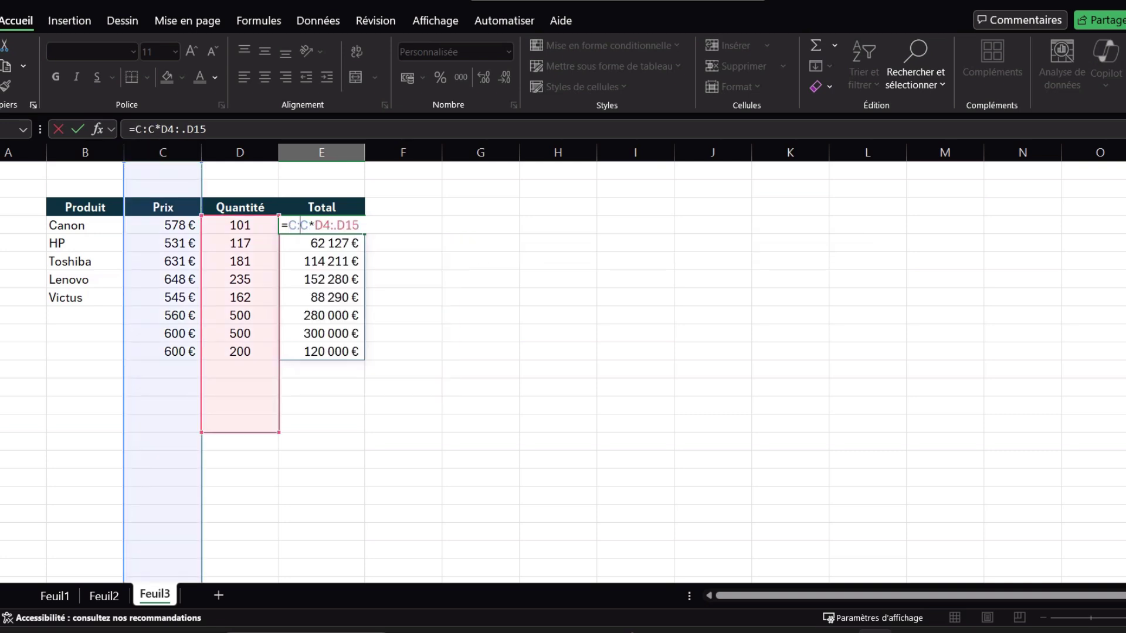
text(.)
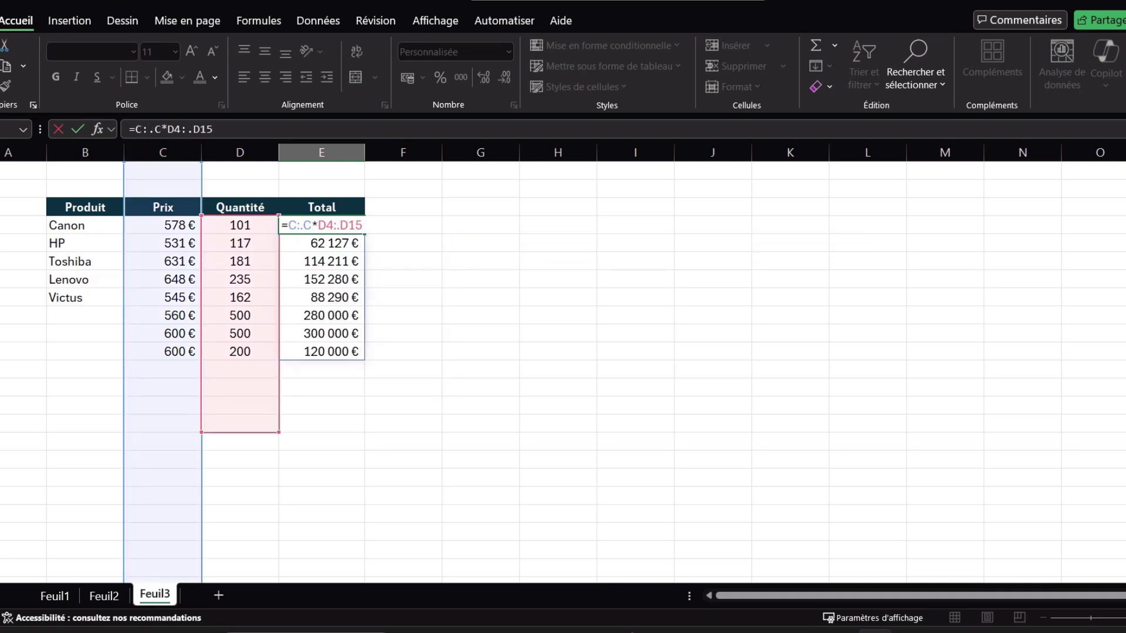
Swap the fixed Quantité range for D:.D so =C:.C*D:.D spills down column E
key(Right)
key(Right)
key(shift+Right)
key(shift+Right)
key(shift+Right)
key(shift+Right)
key(shift+Right)
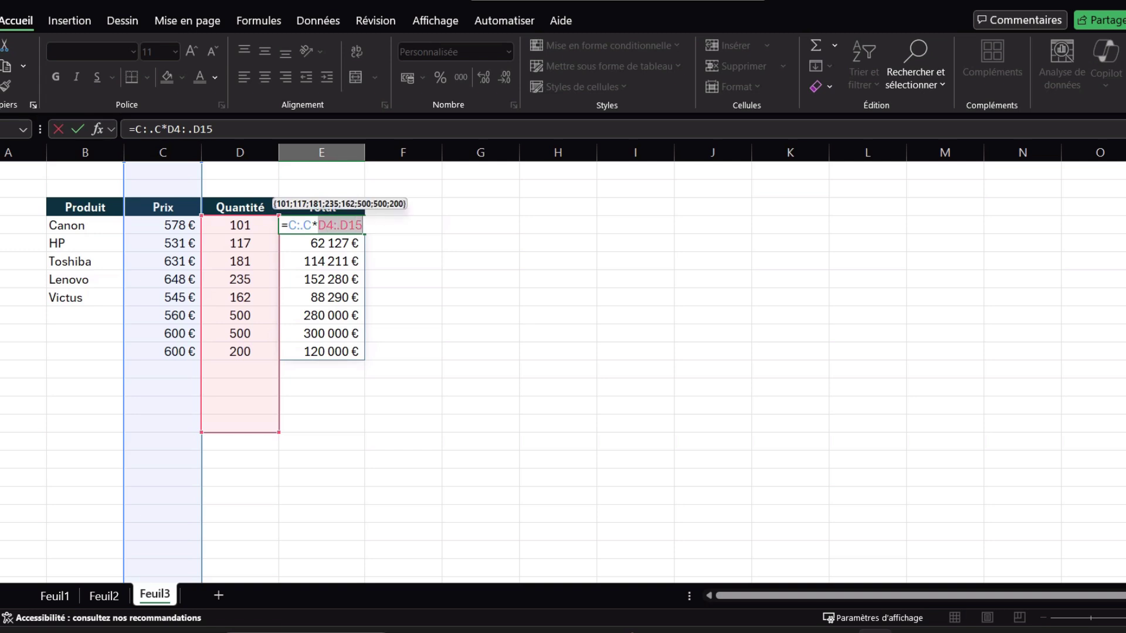
key(BackSpace)
click(239, 152)
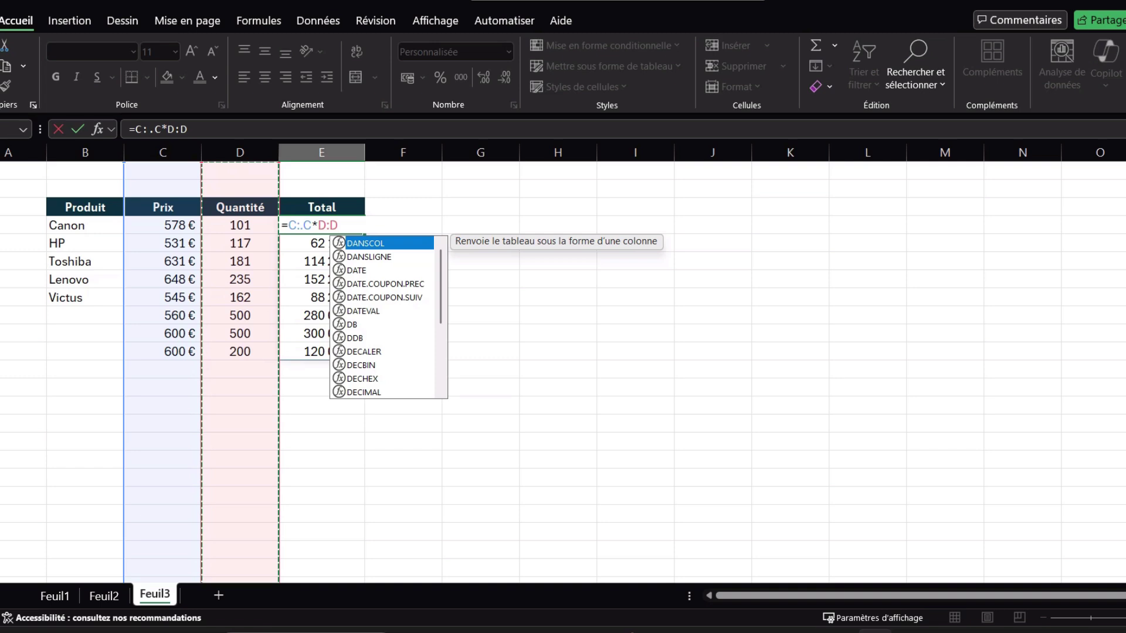
click(330, 225)
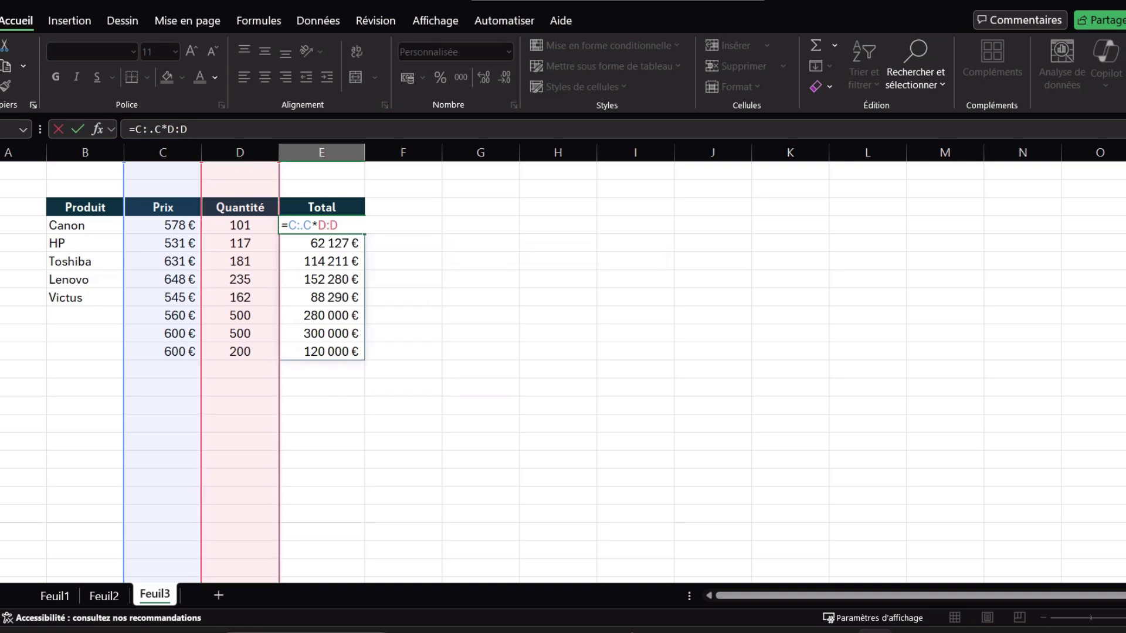
text(.)
key(Return)
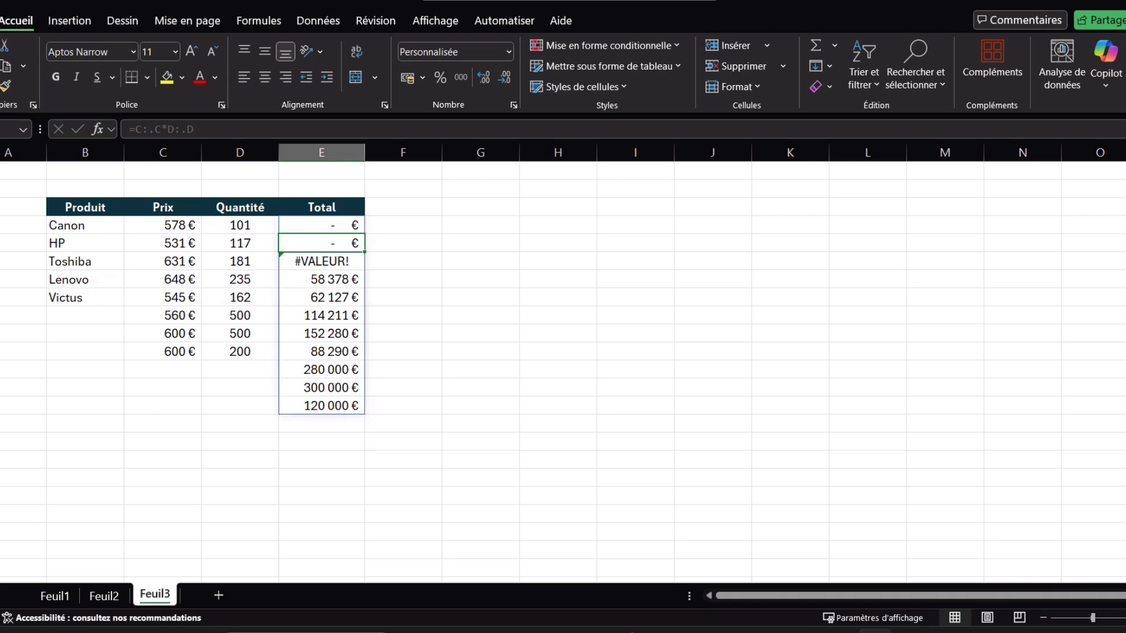
Wrap the Total formula as =EXCLURE(C:.C*D:.D;3) so totals start at 58 378 € beside Canon
click(321, 225)
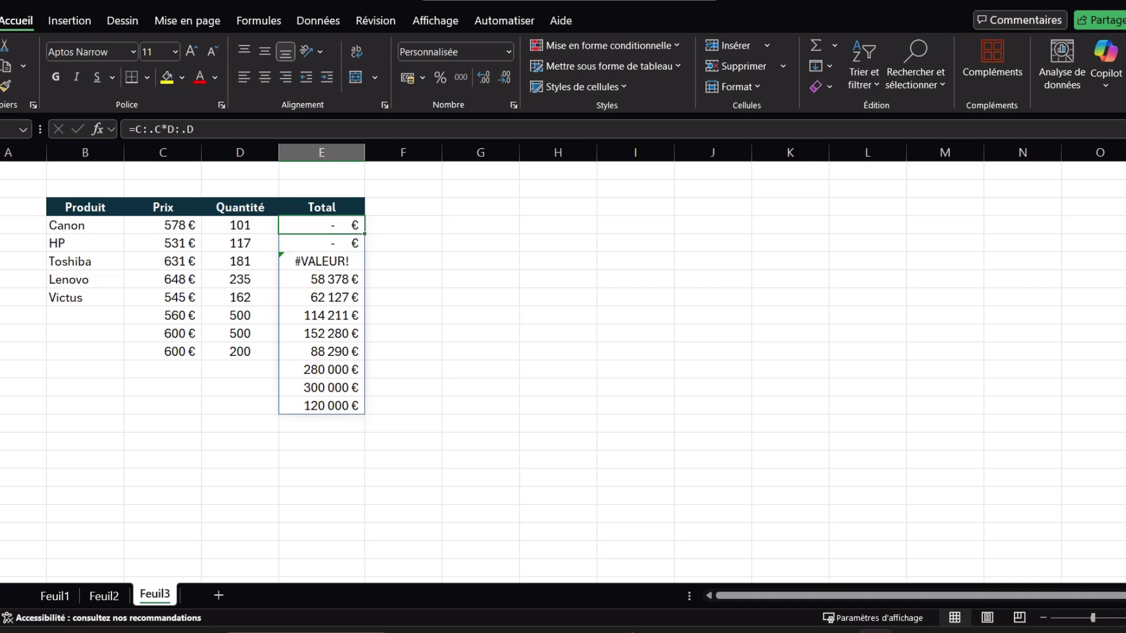
double_click(326, 225)
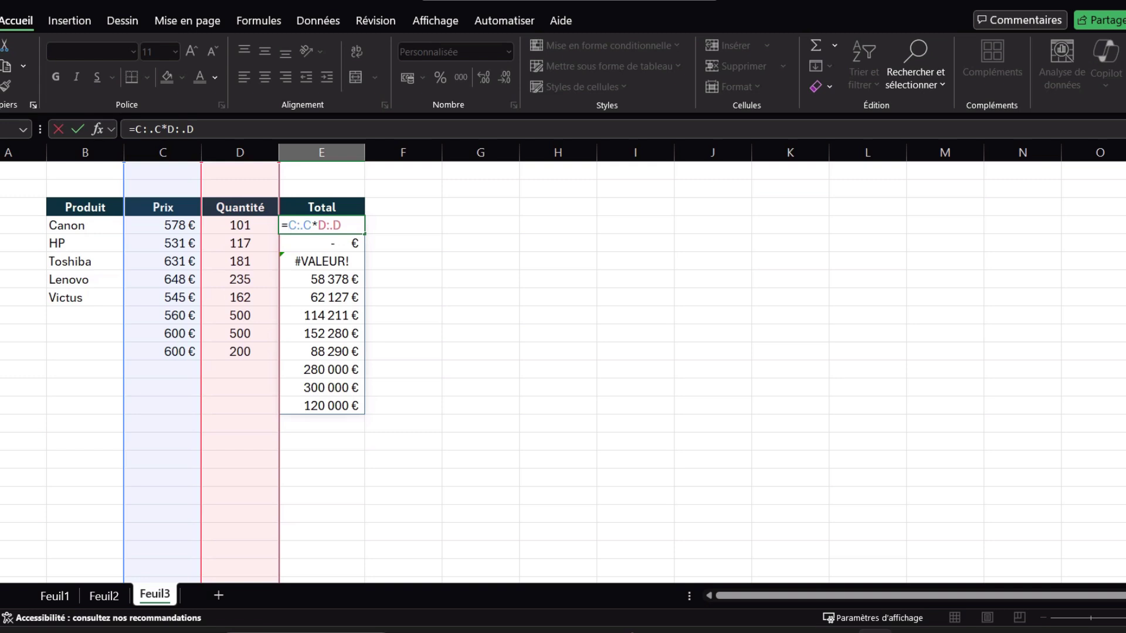
text(ex)
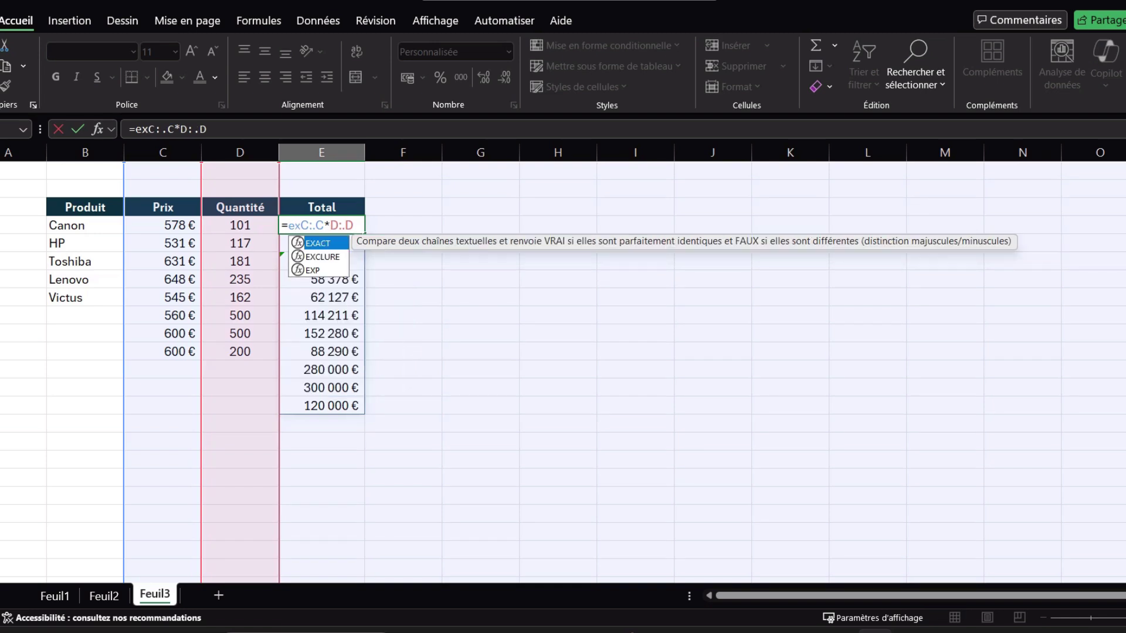
key(Down)
key(Tab)
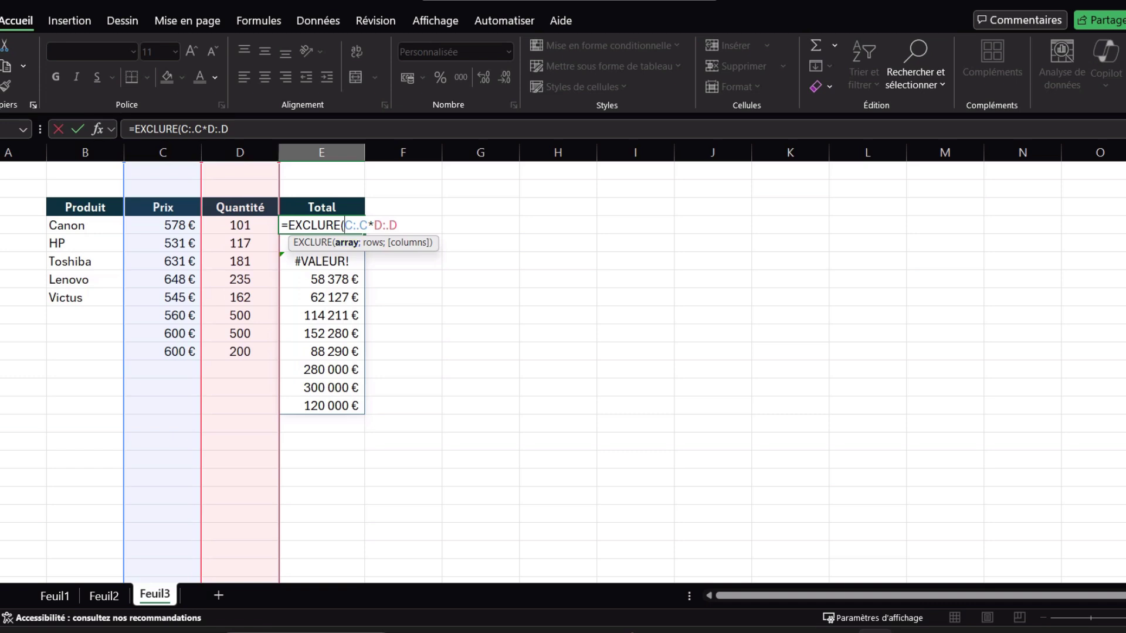
key(End)
text(;)
text(3))
key(Return)
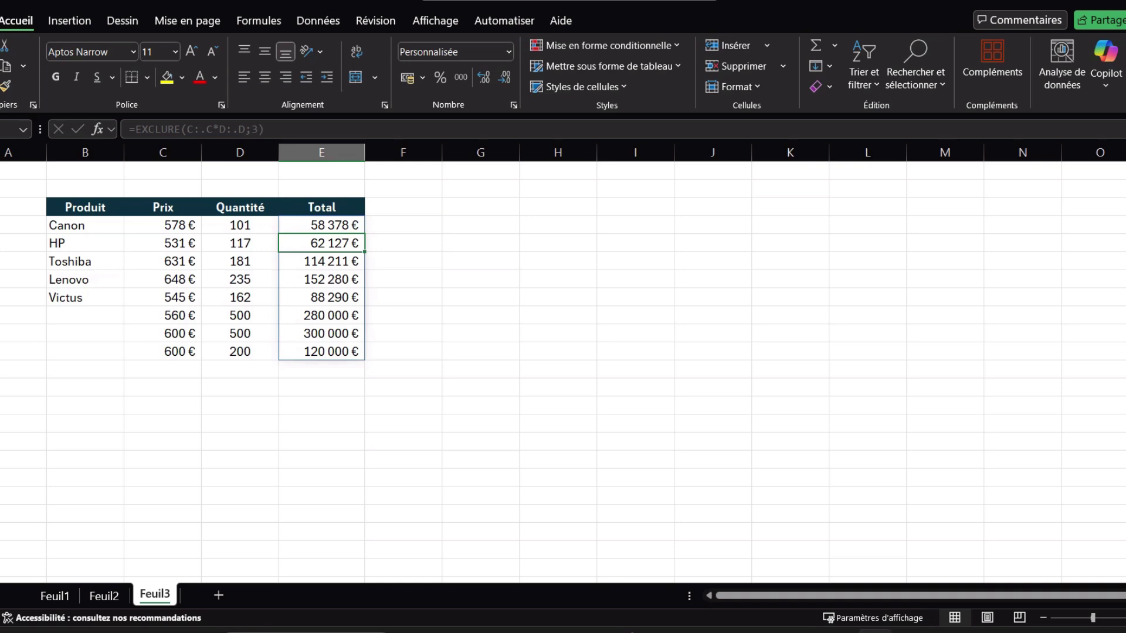
Add a row with price 500 € and quantity 500, and confirm its 250 000 € Total
click(321, 225)
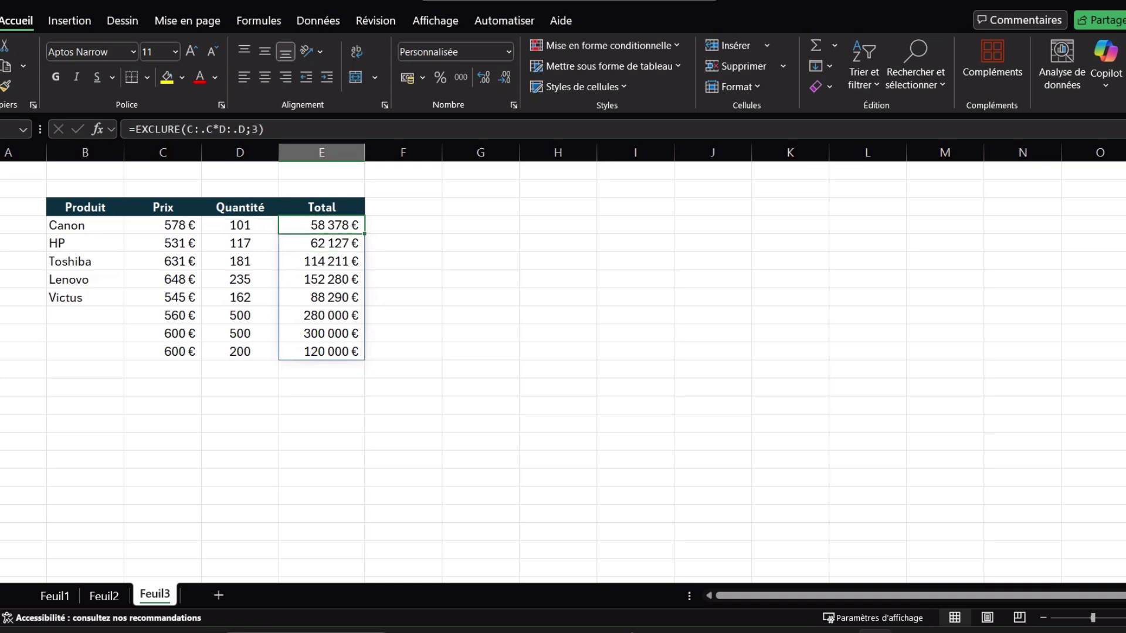
click(162, 369)
text(500)
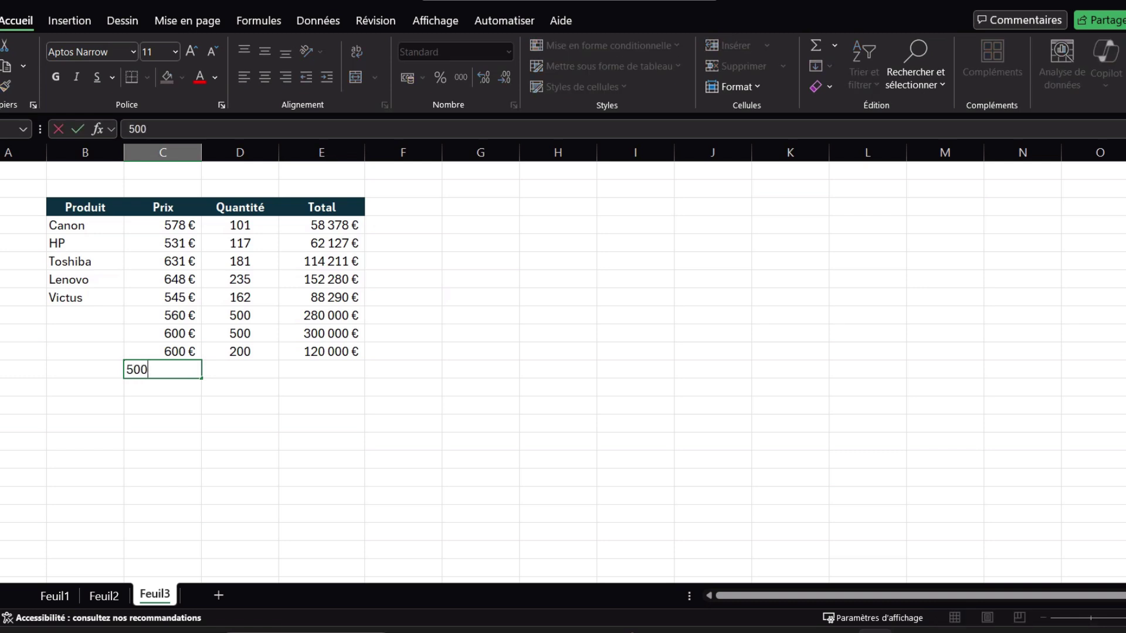
key(Tab)
text(5)
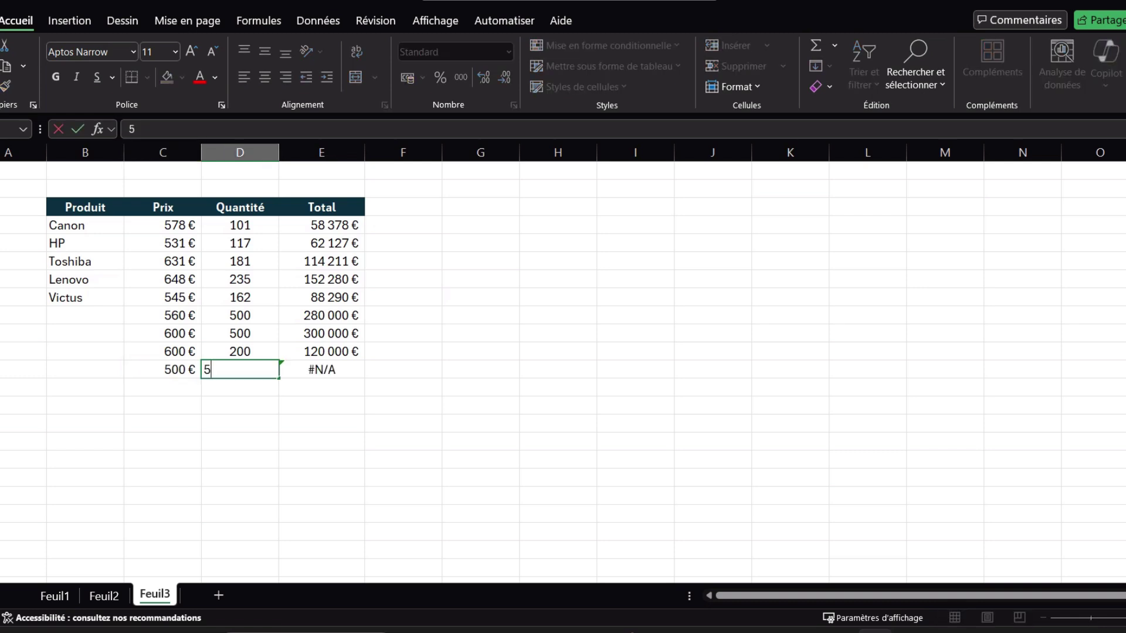
text(00)
key(Return)
click(321, 369)
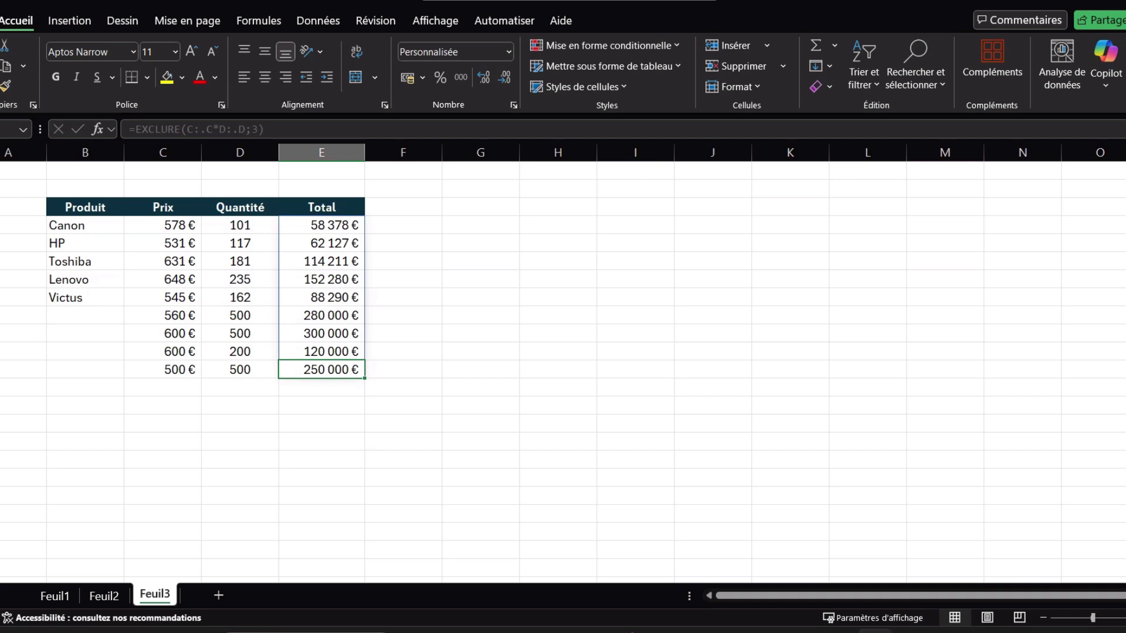
click(321, 226)
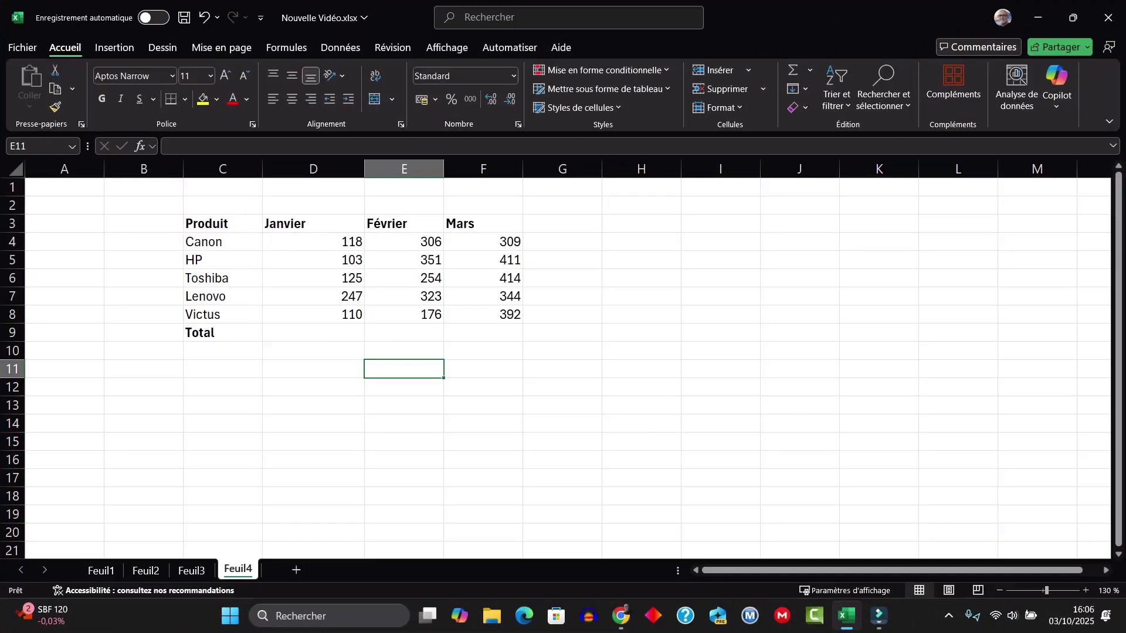
click(314, 333)
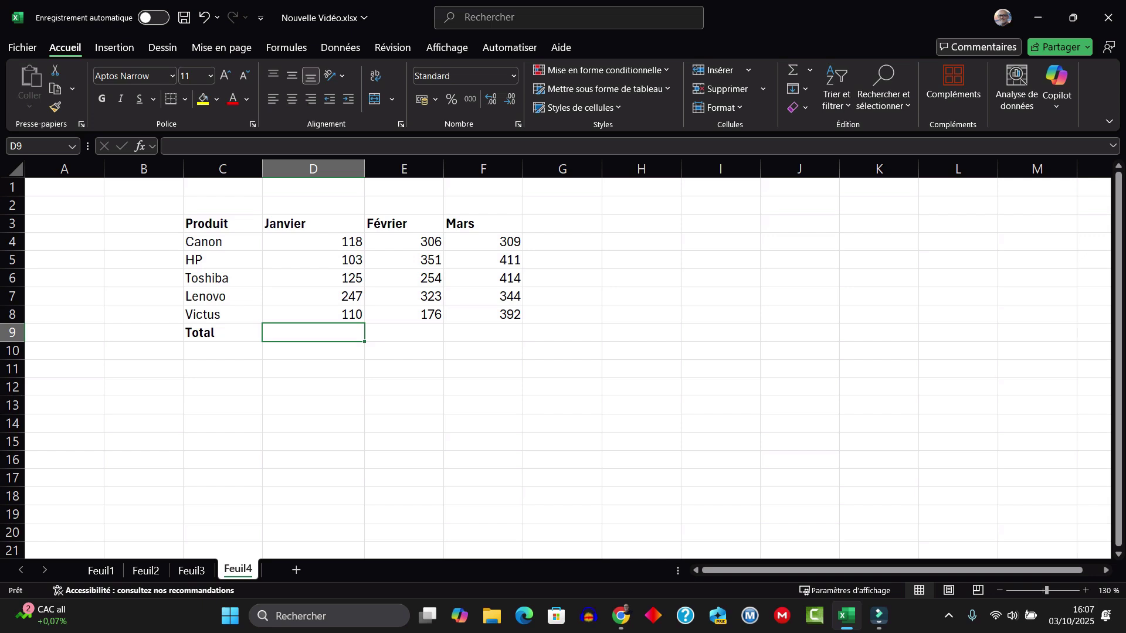
click(562, 223)
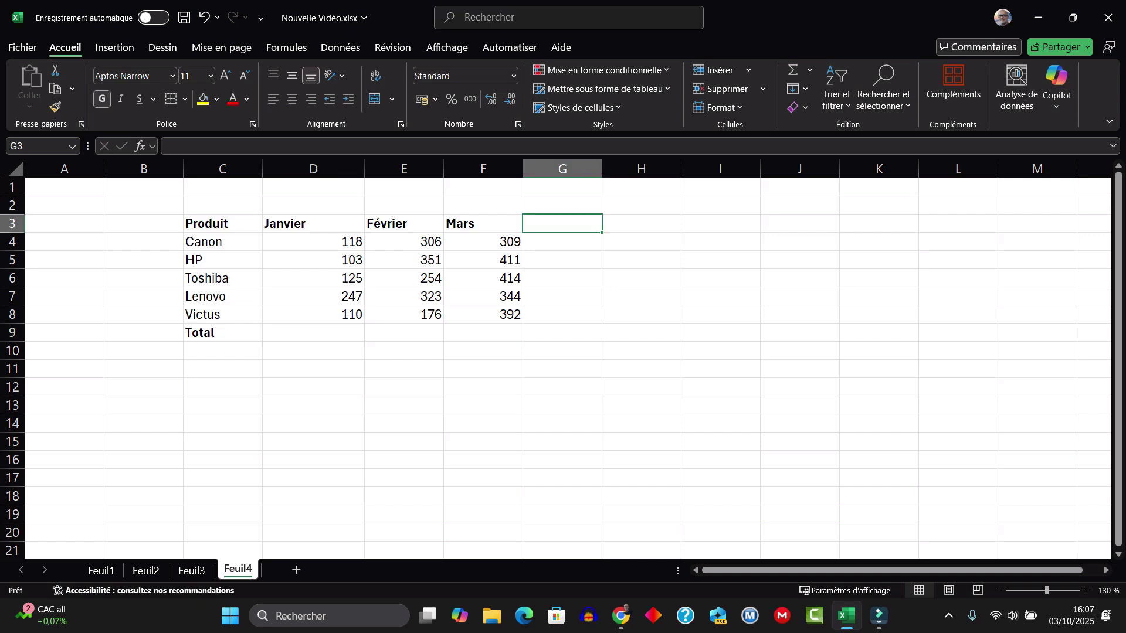
click(641, 223)
drag(313, 242, 879, 241)
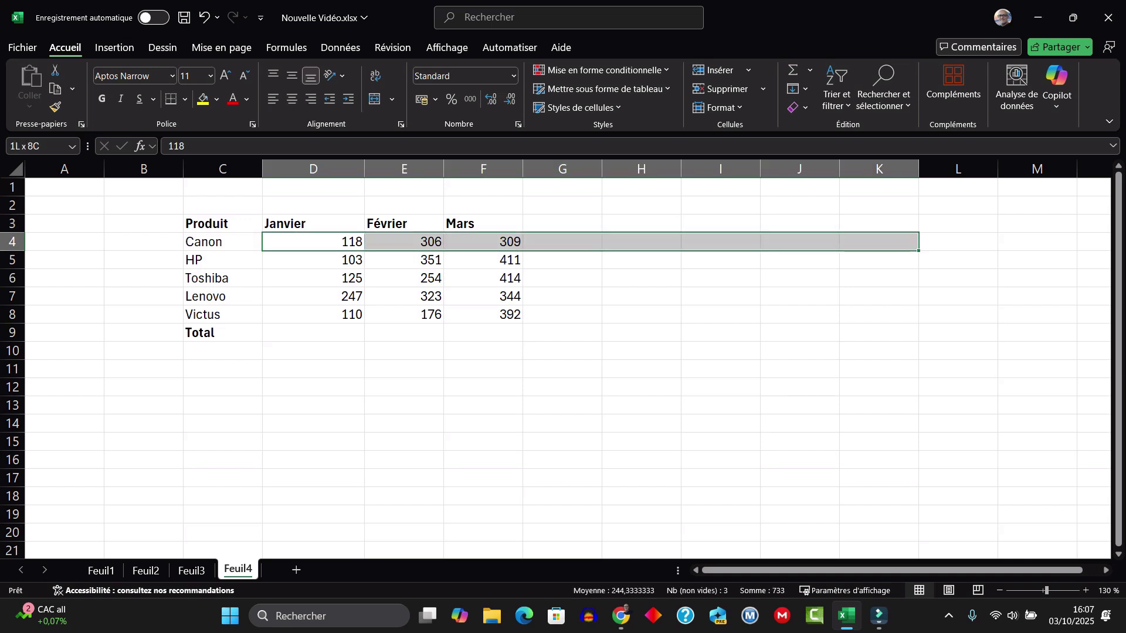
click(404, 278)
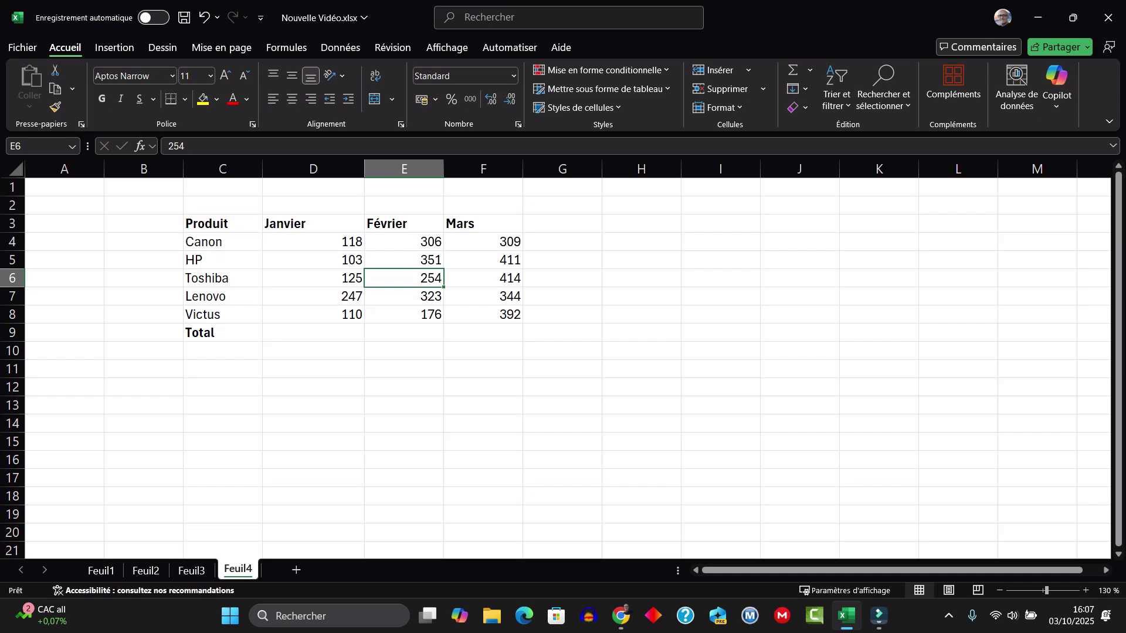
click(313, 333)
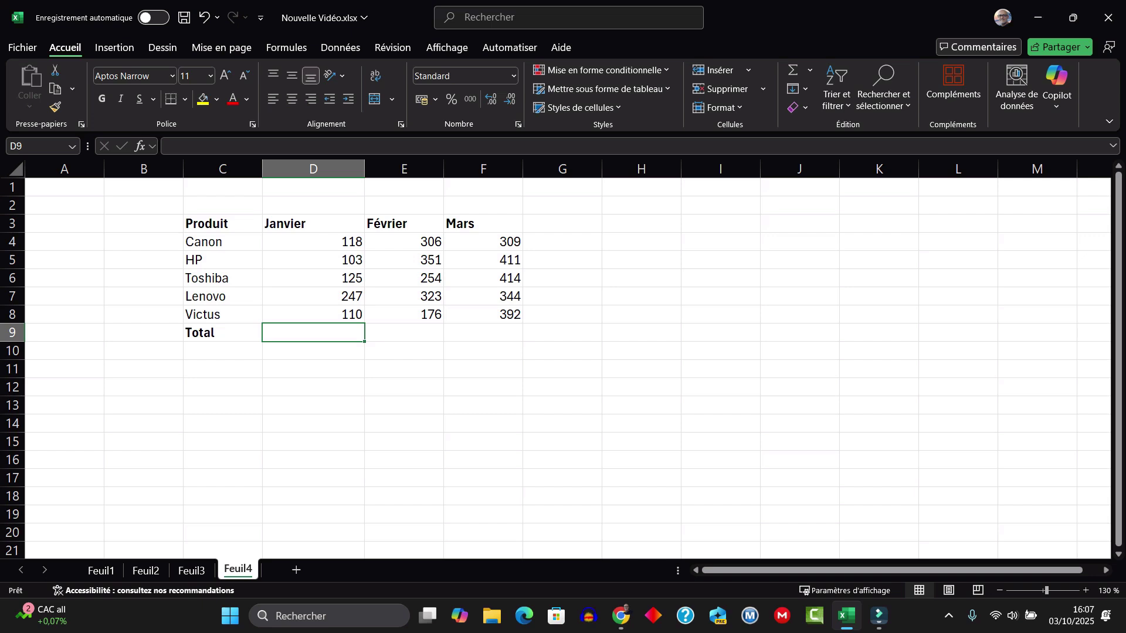
Enter =BYCOL(4:8;SOMME) in D9 of the Total row, which returns #PROPAGATION!
text(=BY)
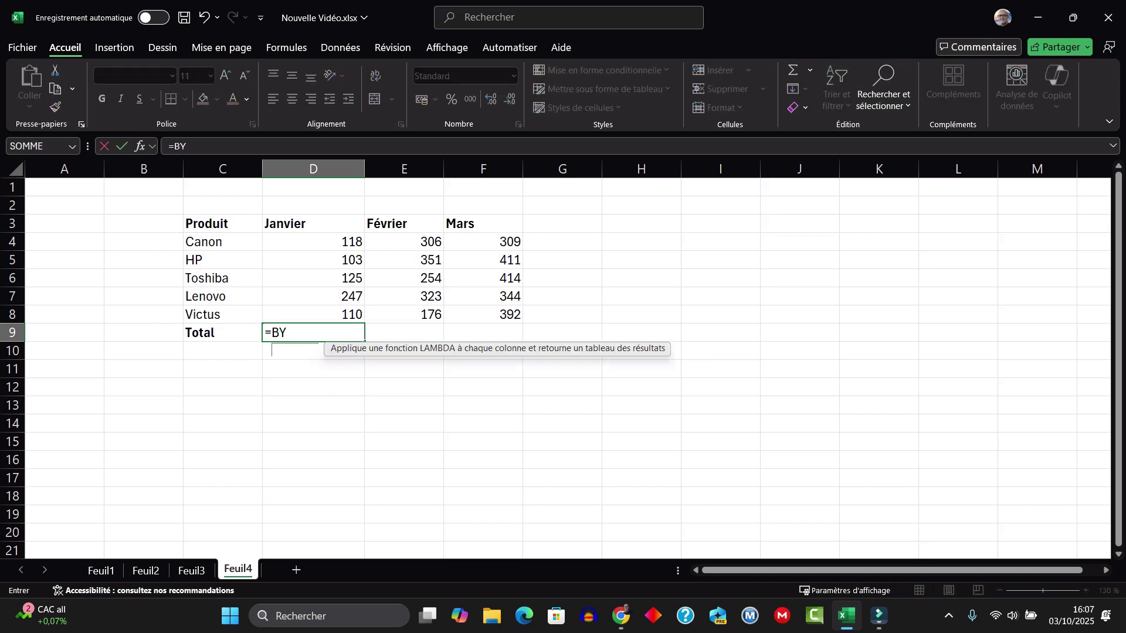
text(CO)
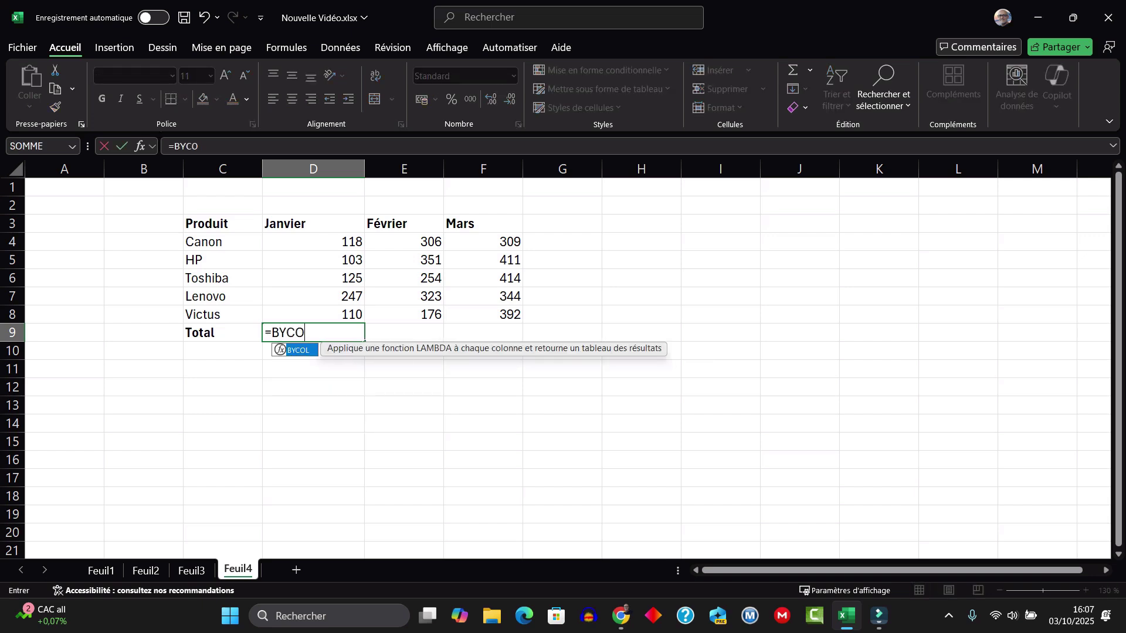
key(Tab)
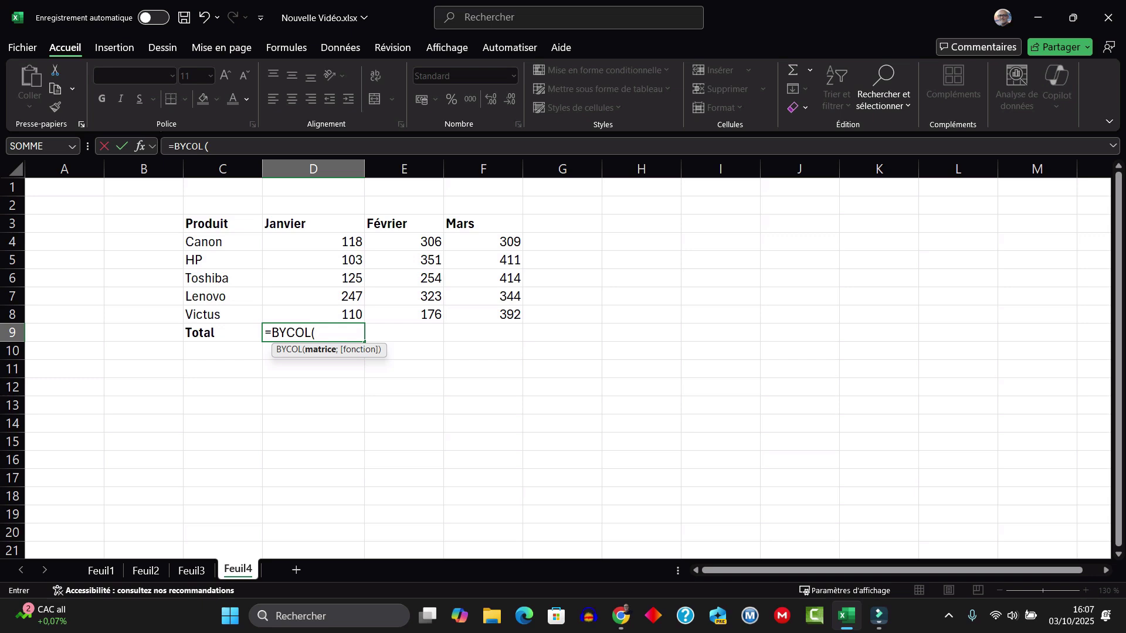
drag(199, 242, 915, 320)
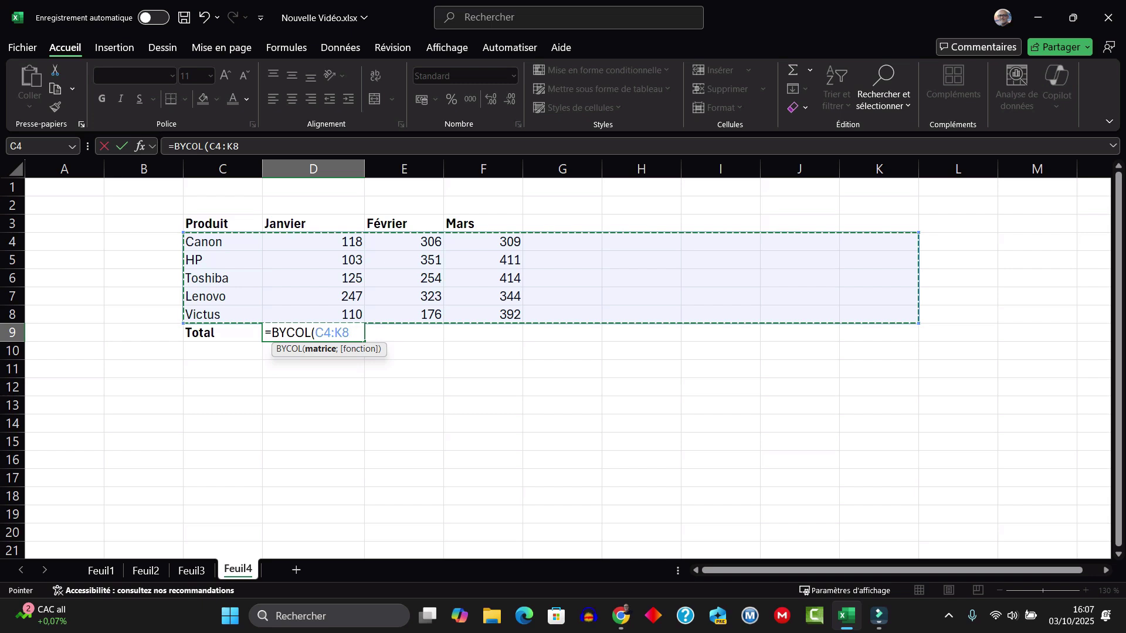
drag(12, 241, 12, 304)
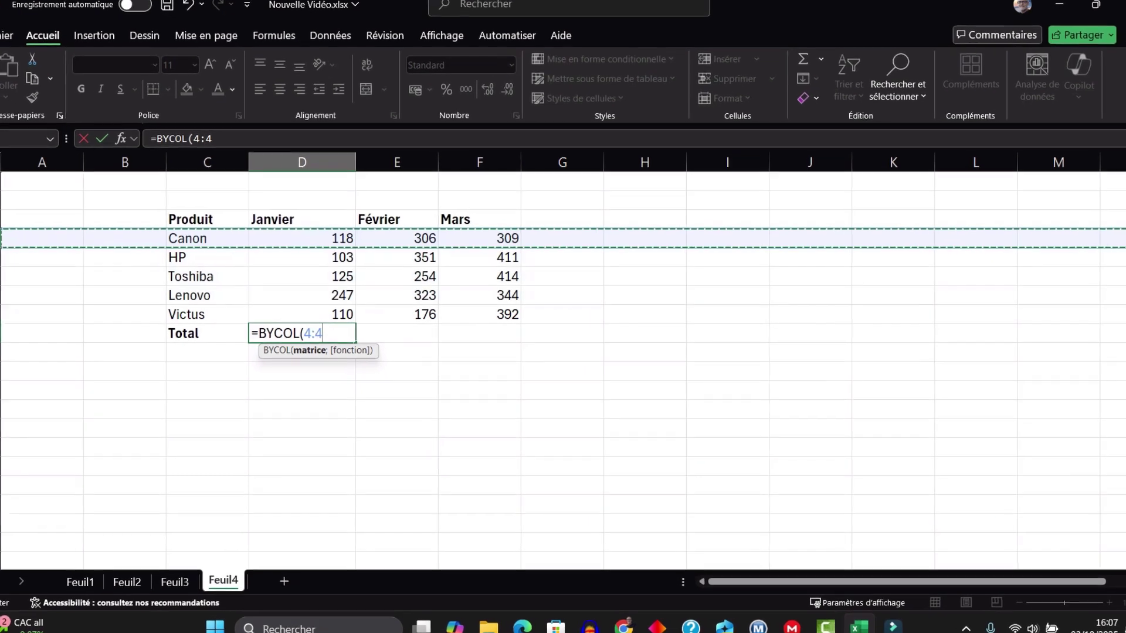
key(shift+Down)
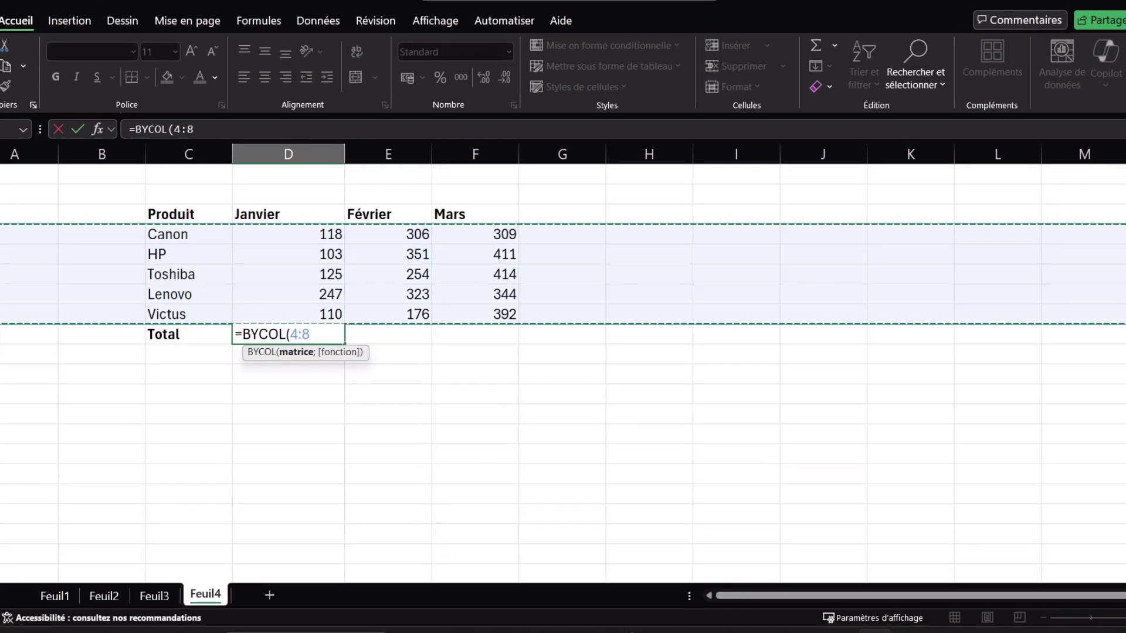
text(.)
key(BackSpace)
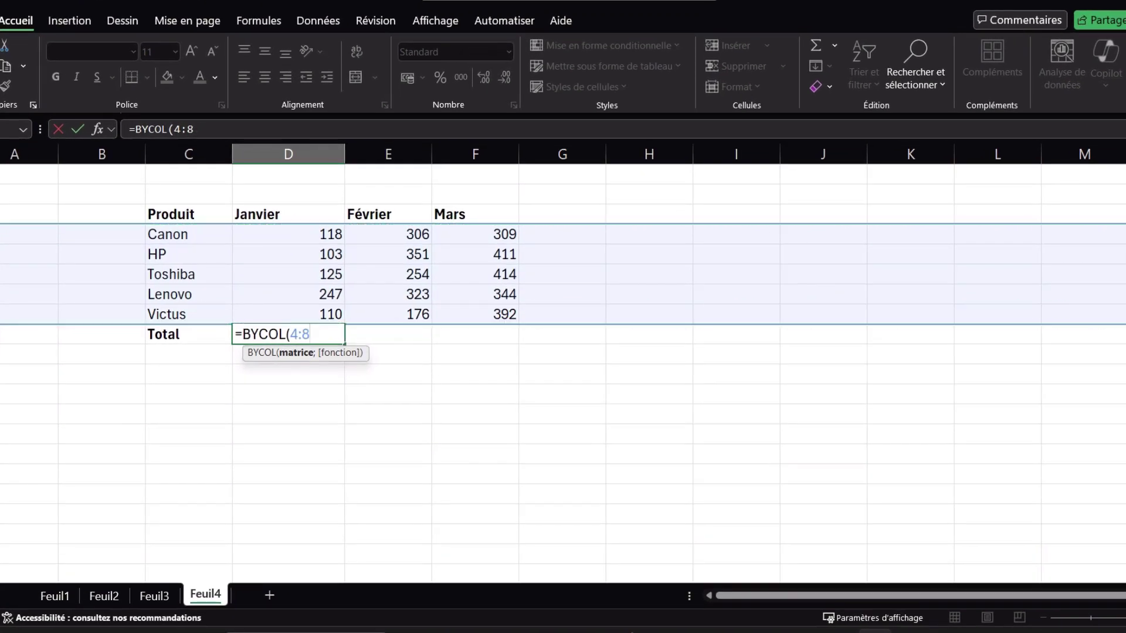
text(;)
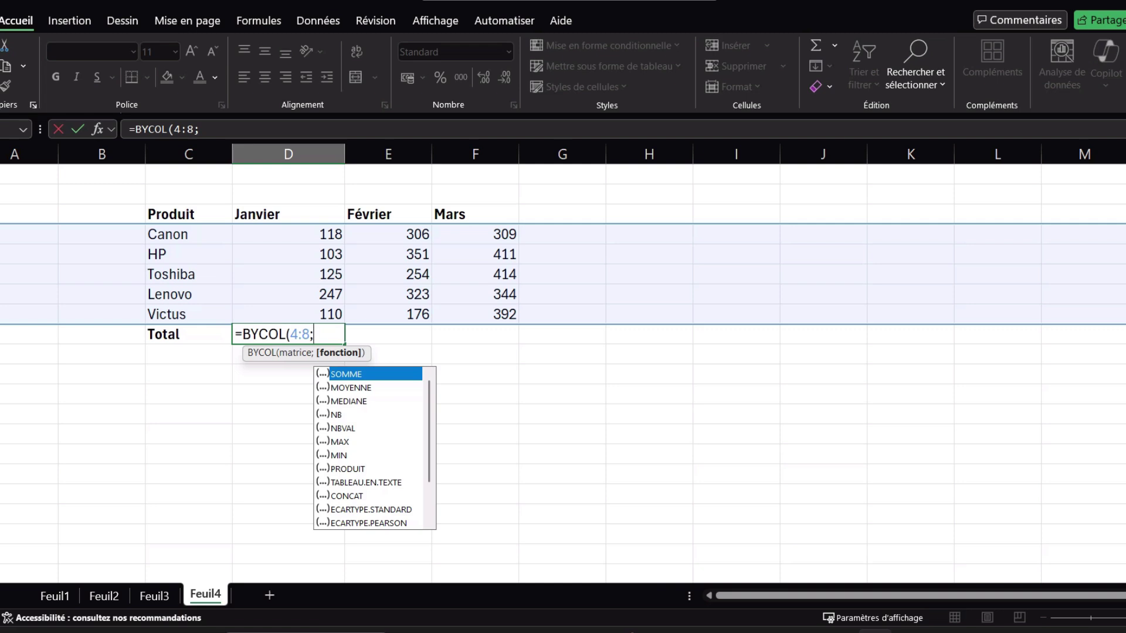
key(Tab)
text())
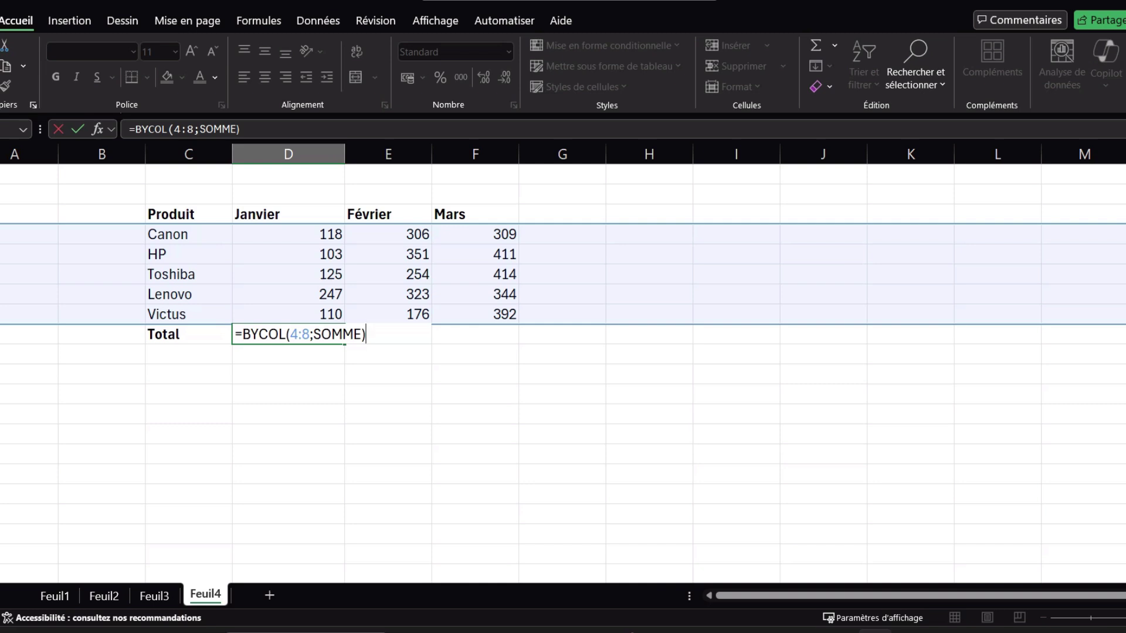
key(Return)
click(288, 334)
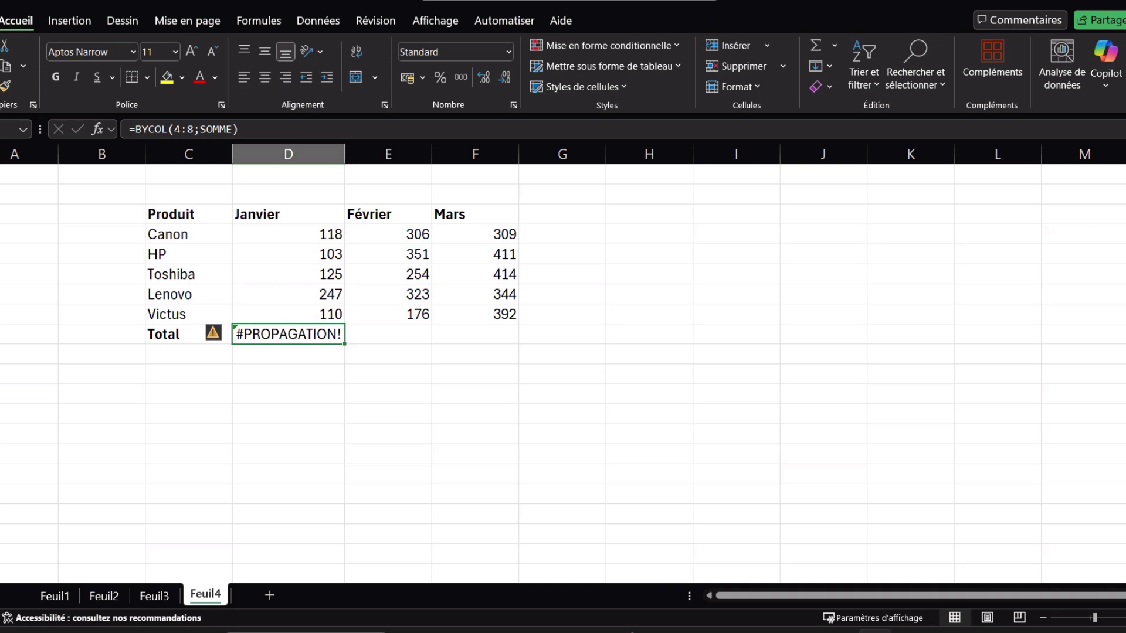
Trim both ends of the BYCOL row reference to 4.:.8, giving totals 0, 703, 1410, 1870
double_click(258, 334)
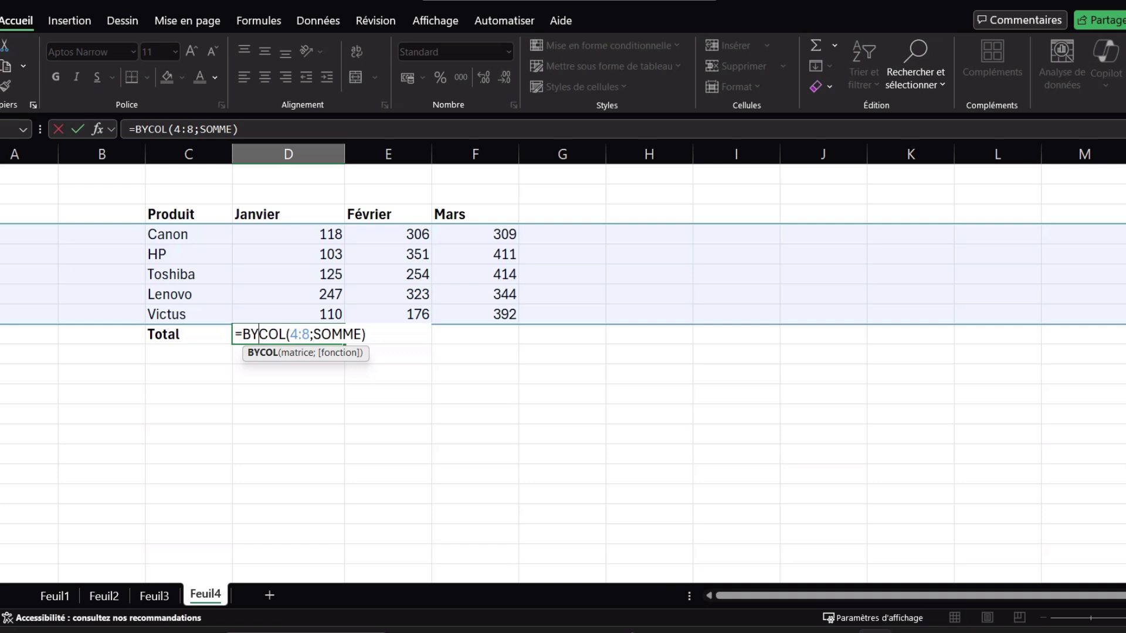
click(302, 334)
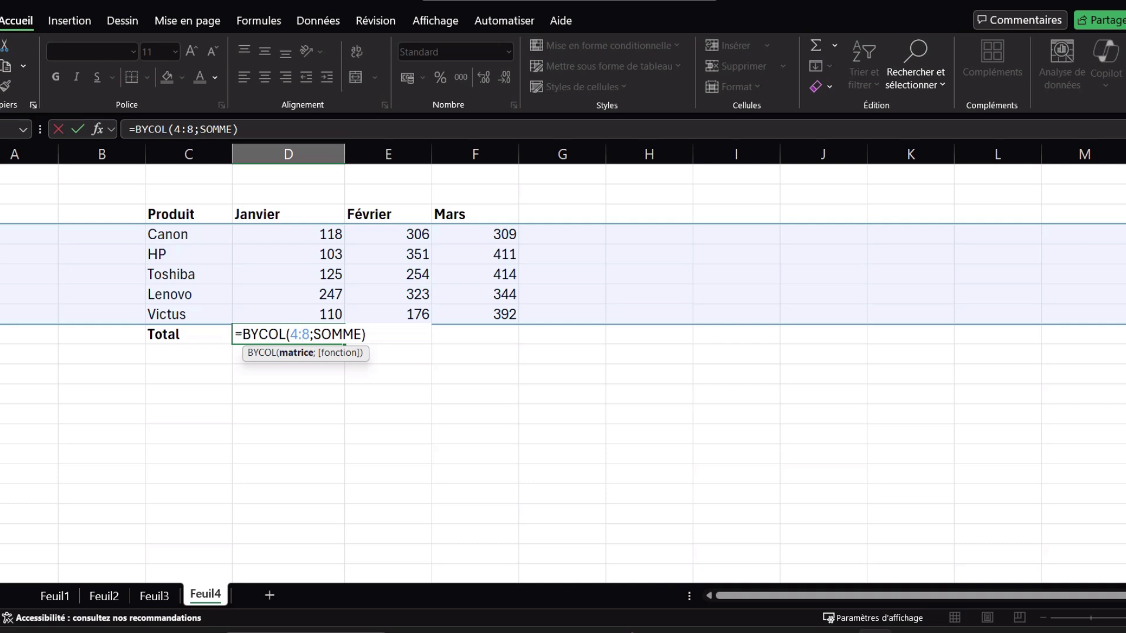
text(.)
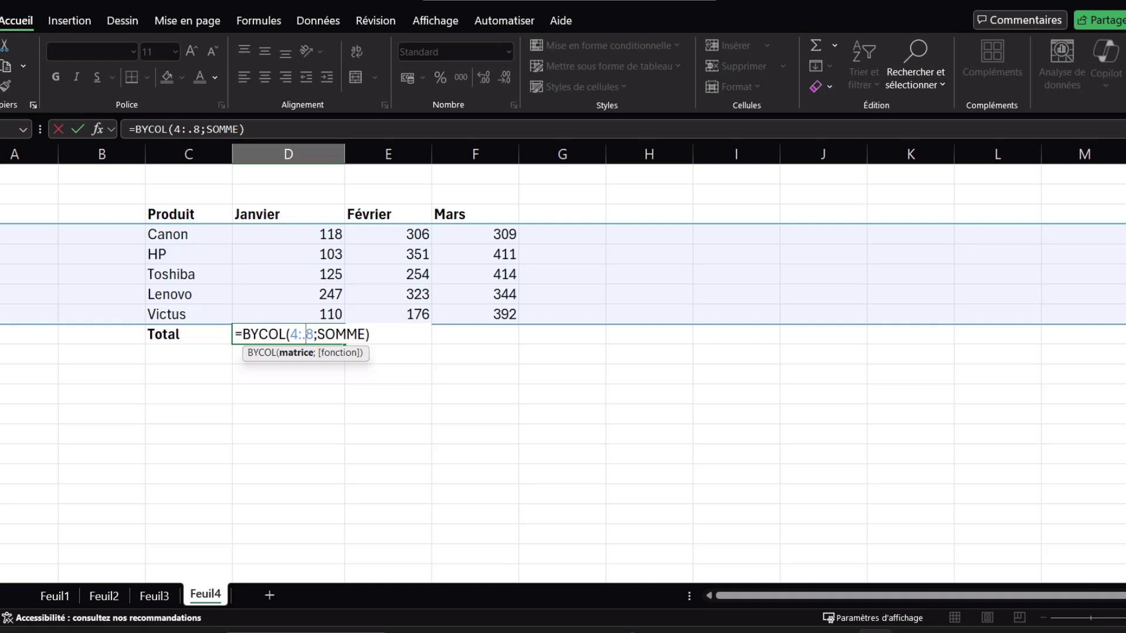
key(Return)
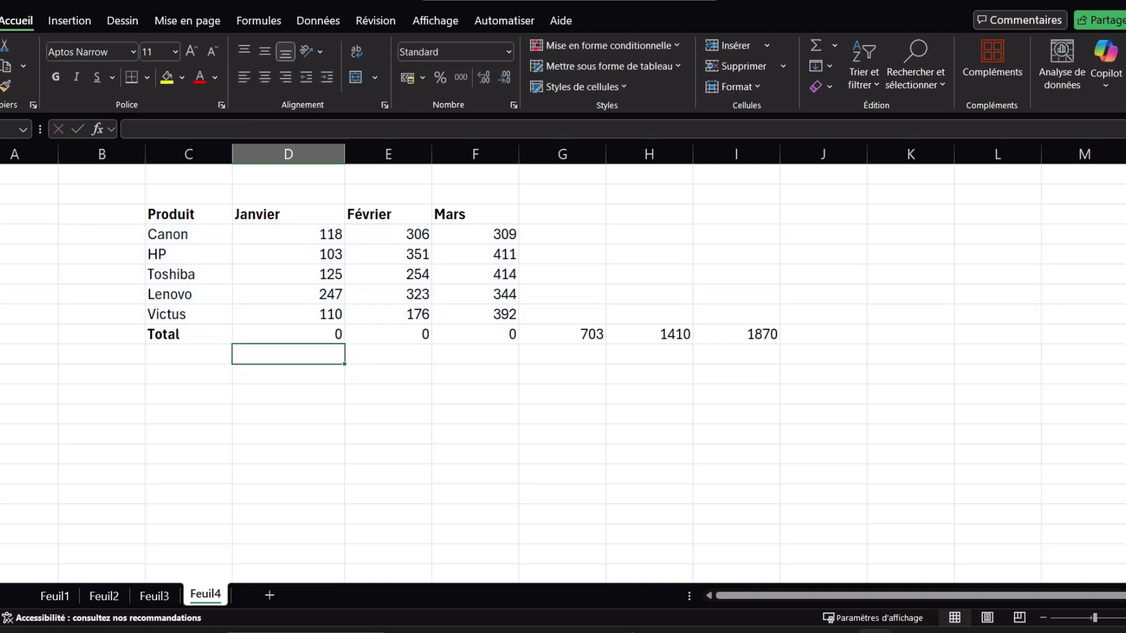
click(287, 335)
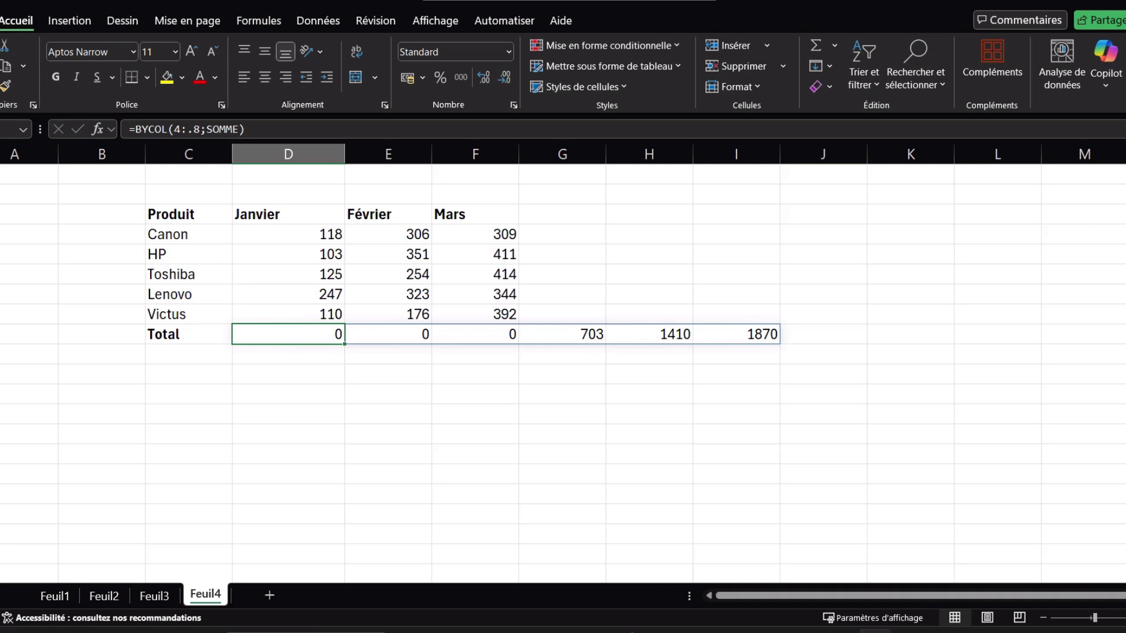
double_click(268, 334)
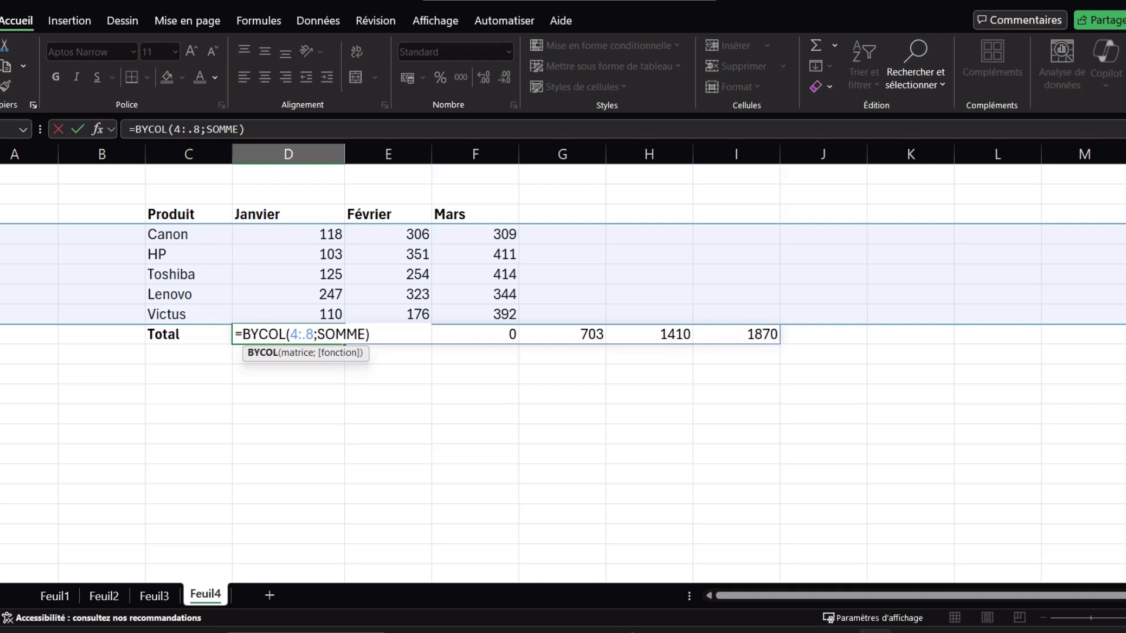
click(290, 334)
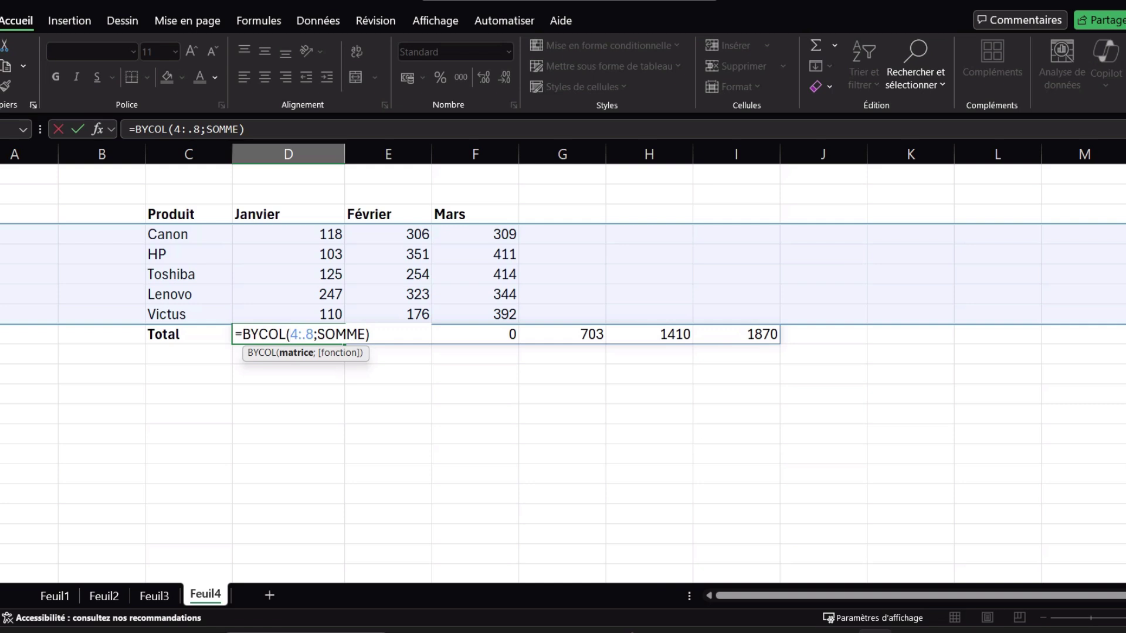
text(;)
key(BackSpace)
text(.)
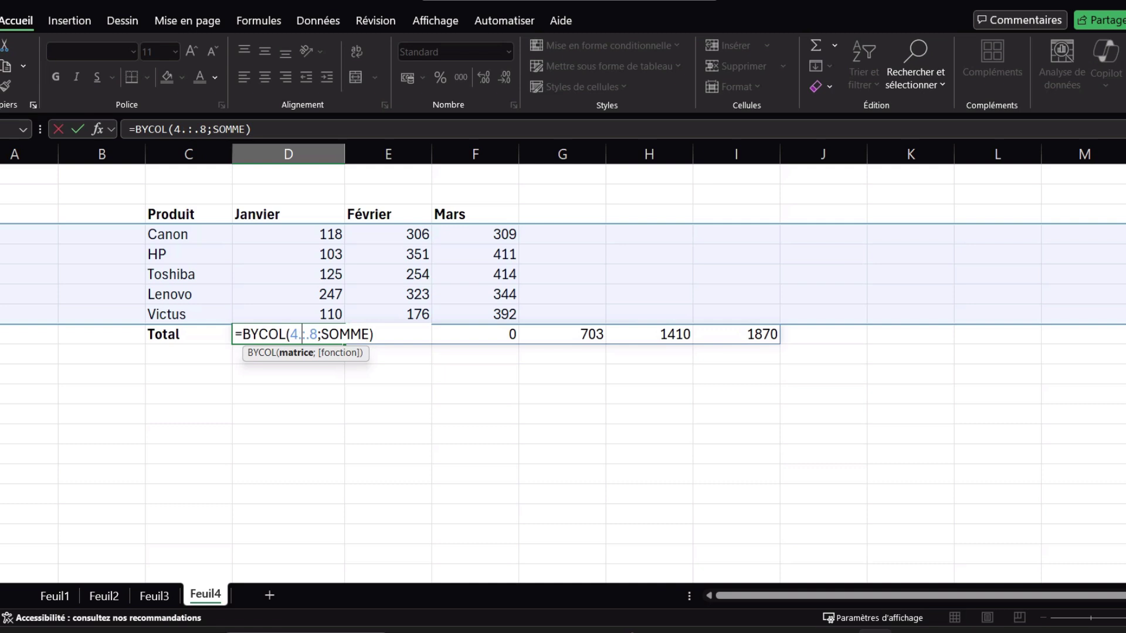
key(Return)
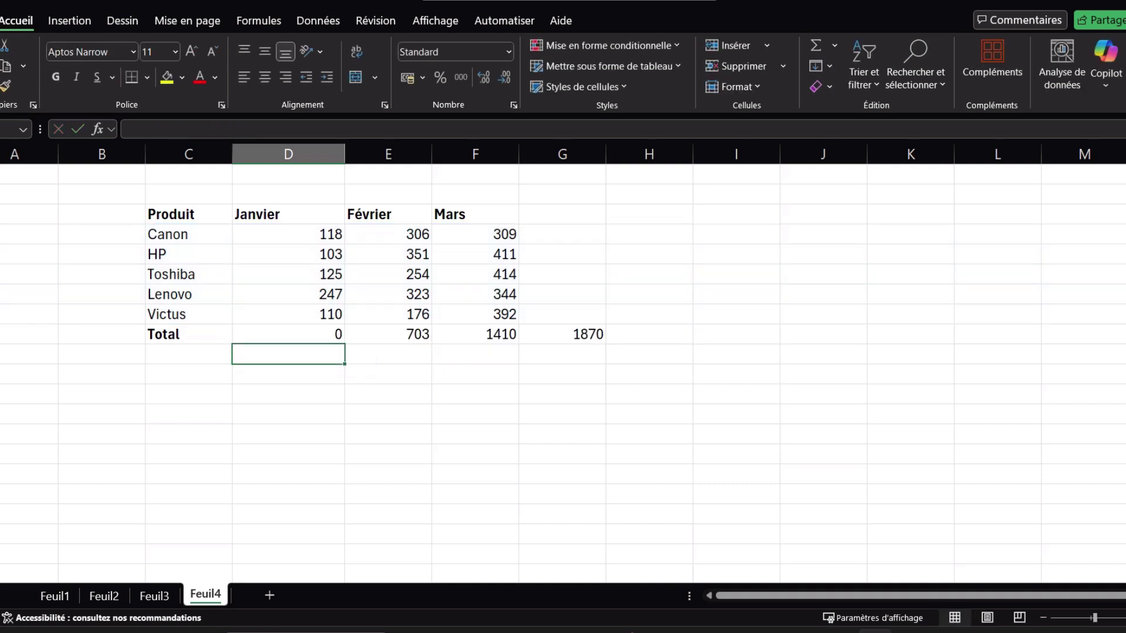
Wrap the formula as =EXCLURE(BYCOL(4.:.8;SOMME);;1) to drop the leading 0 column
click(288, 335)
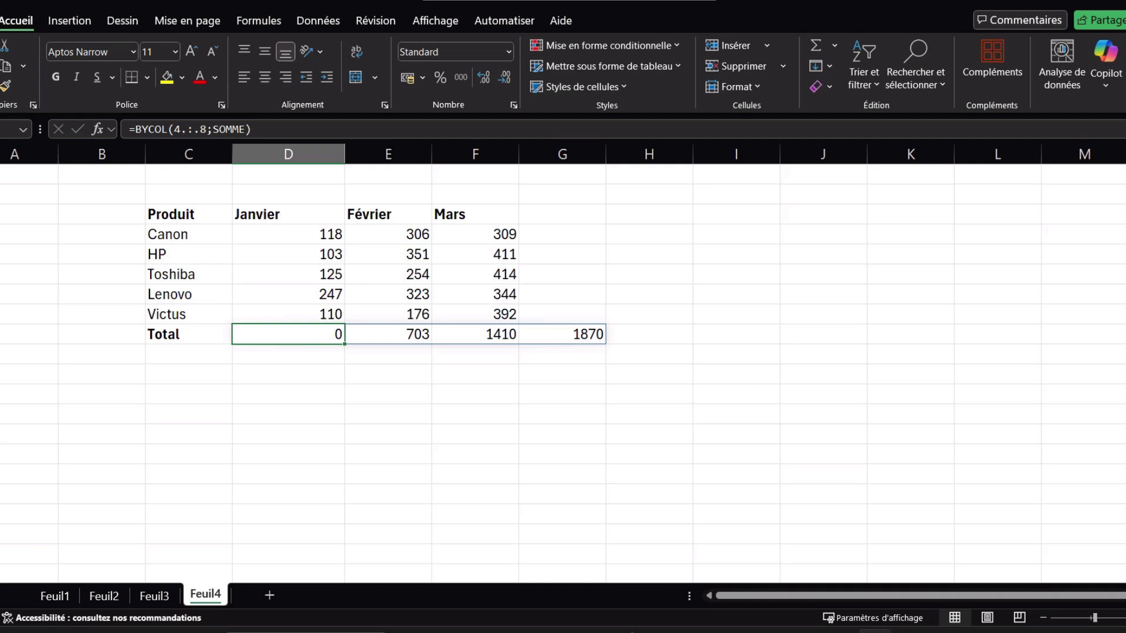
key(F2)
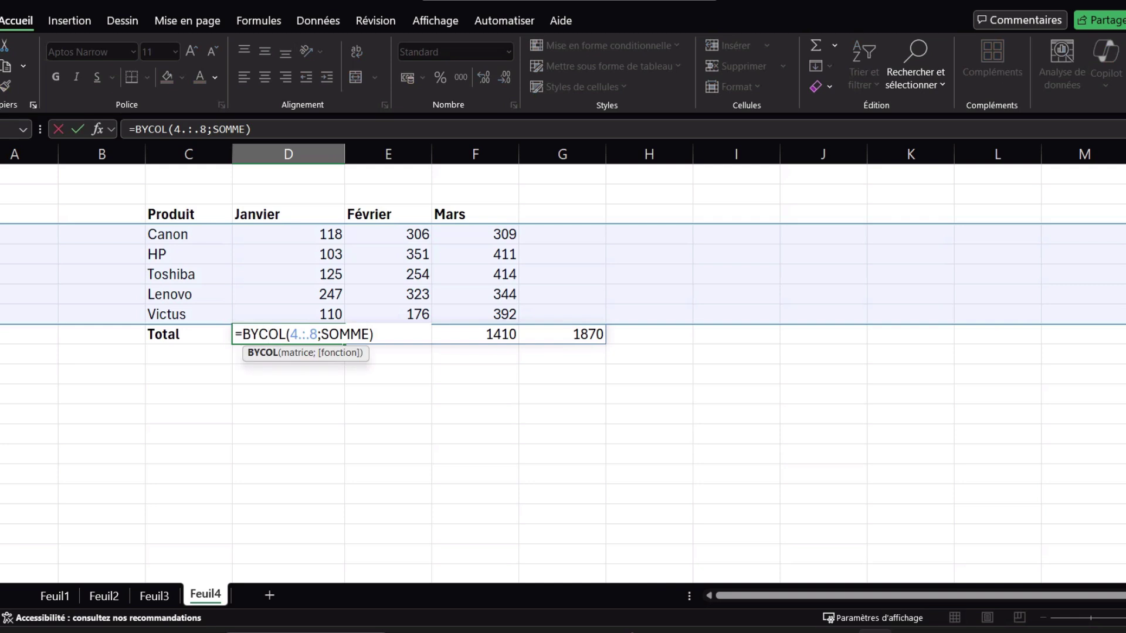
click(242, 334)
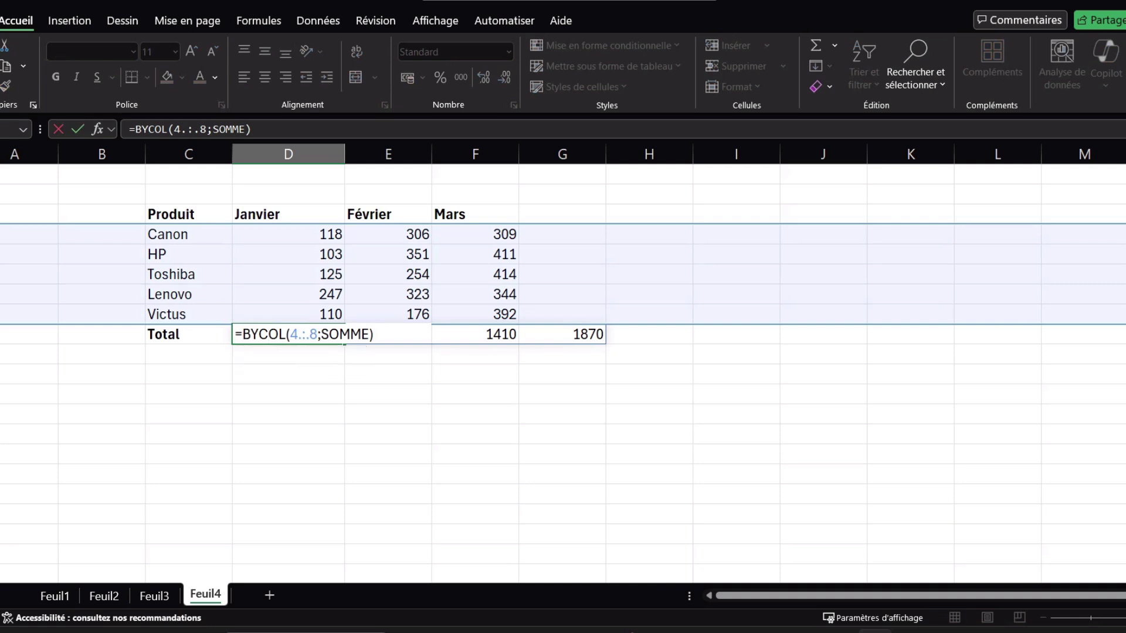
text(exc)
key(Tab)
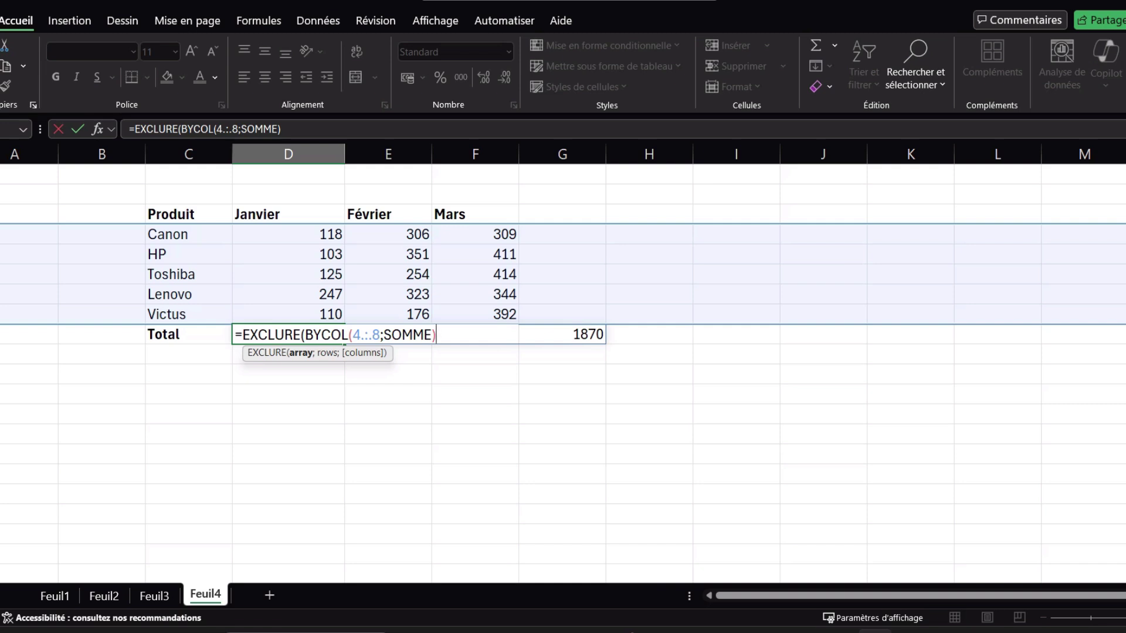
text(;)
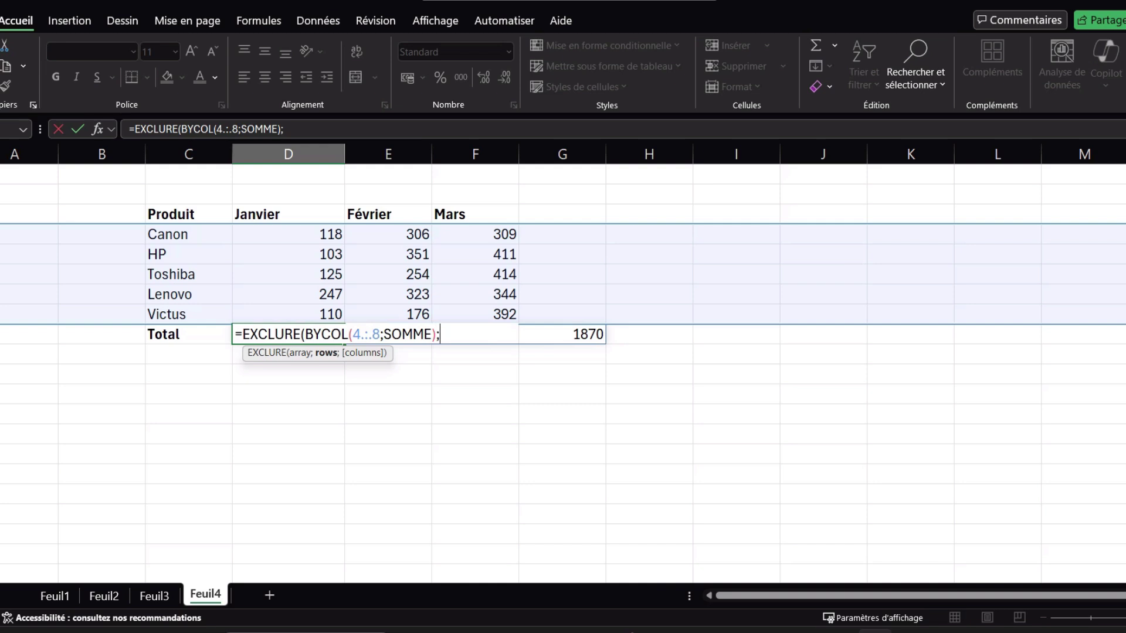
text(;)
text(1))
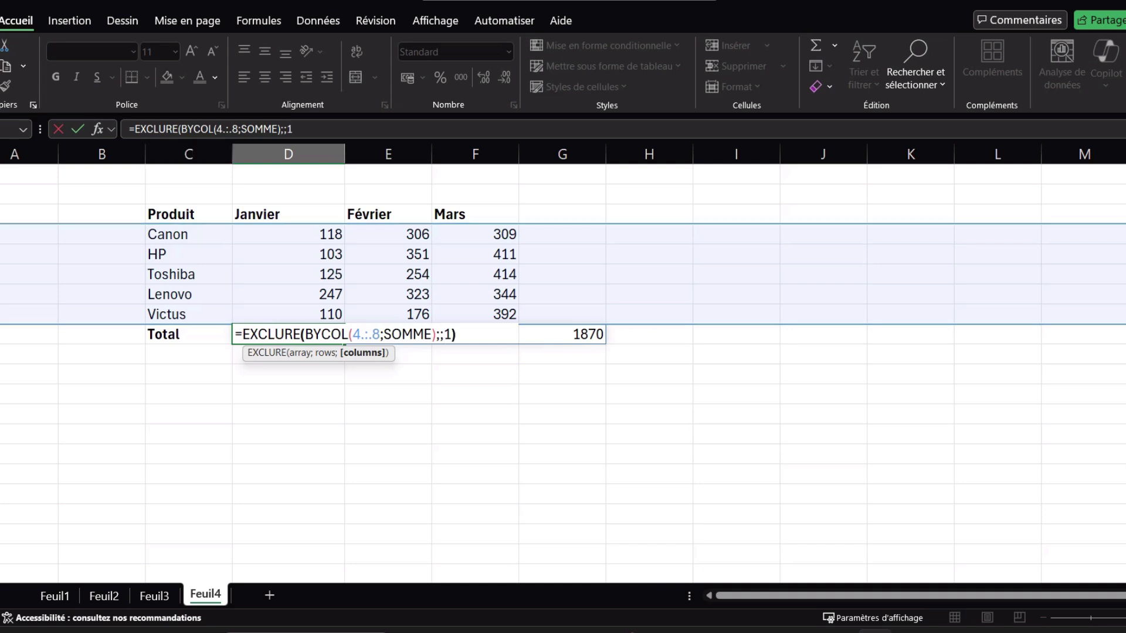
key(Return)
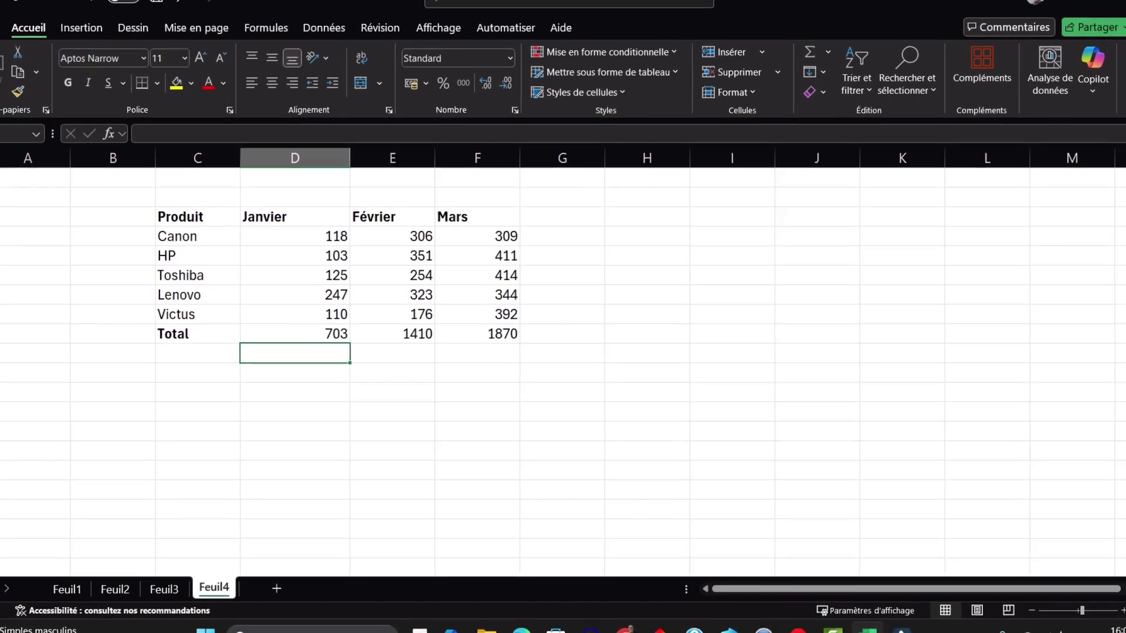
click(288, 335)
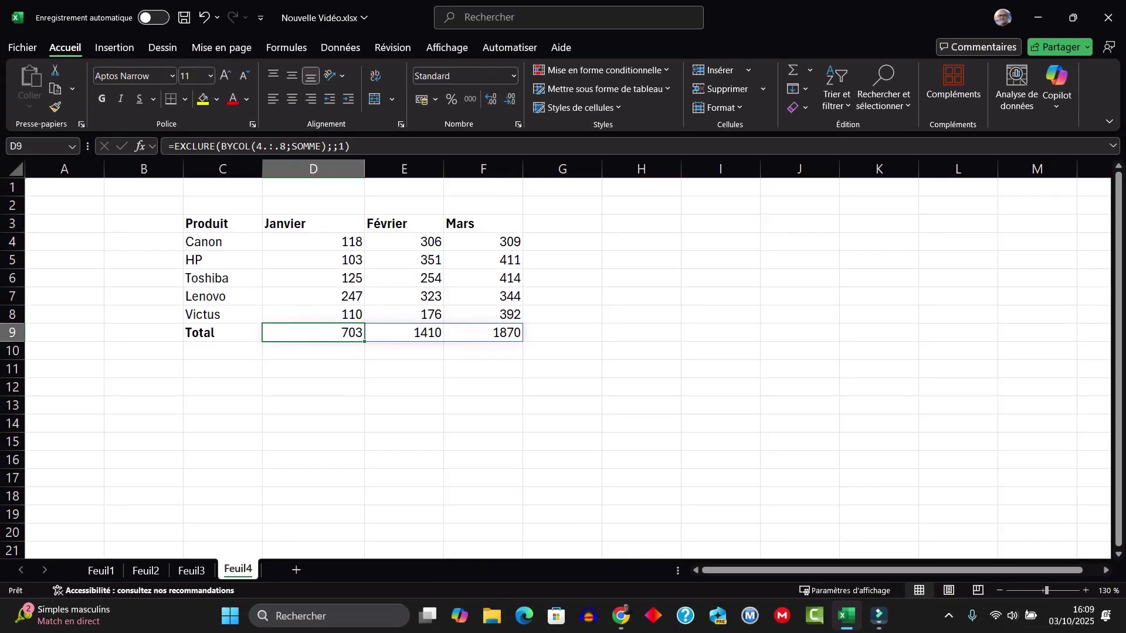
Add an Avril column with 100, 200, 500 and 600 for Canon, HP, Toshiba and Lenovo
click(562, 224)
text(A)
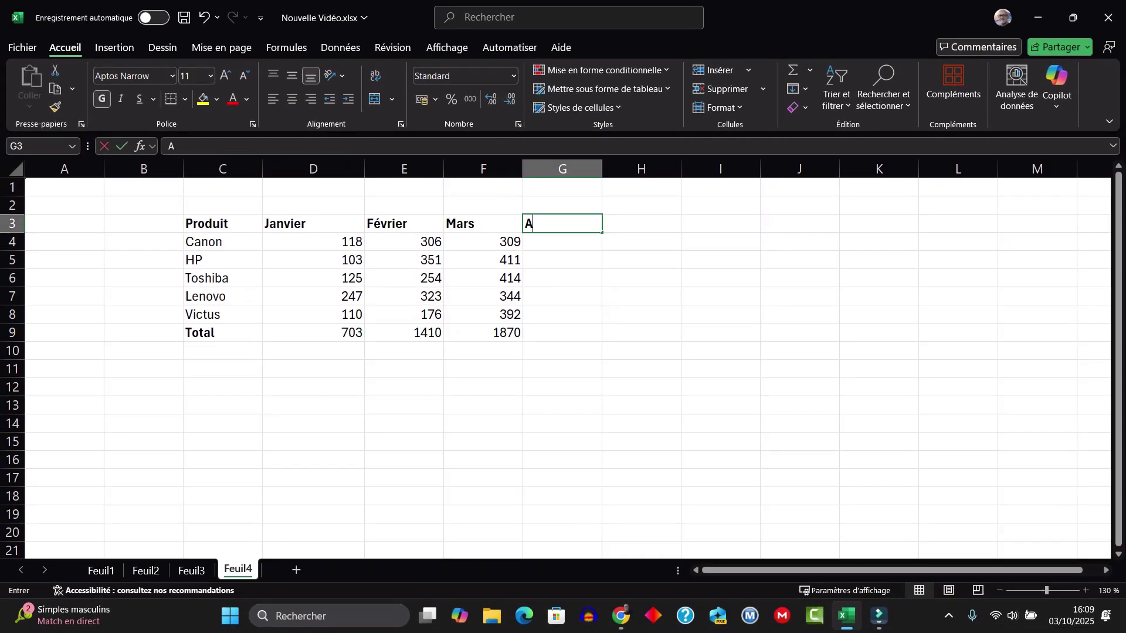
text(vril)
key(Return)
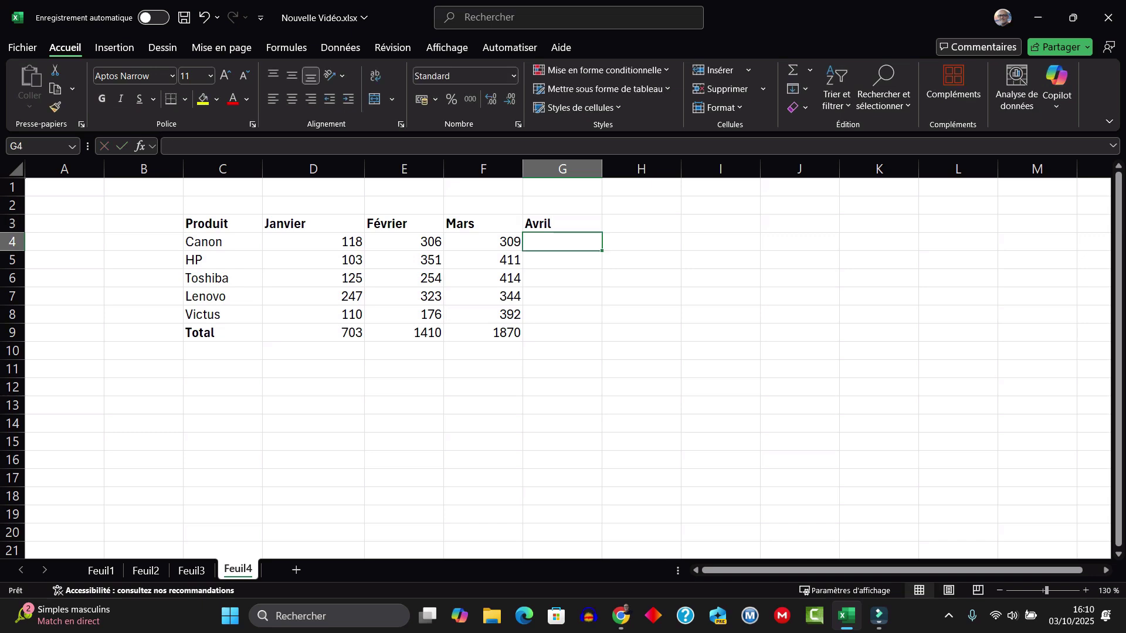
text(100)
key(Return)
text(200)
key(Return)
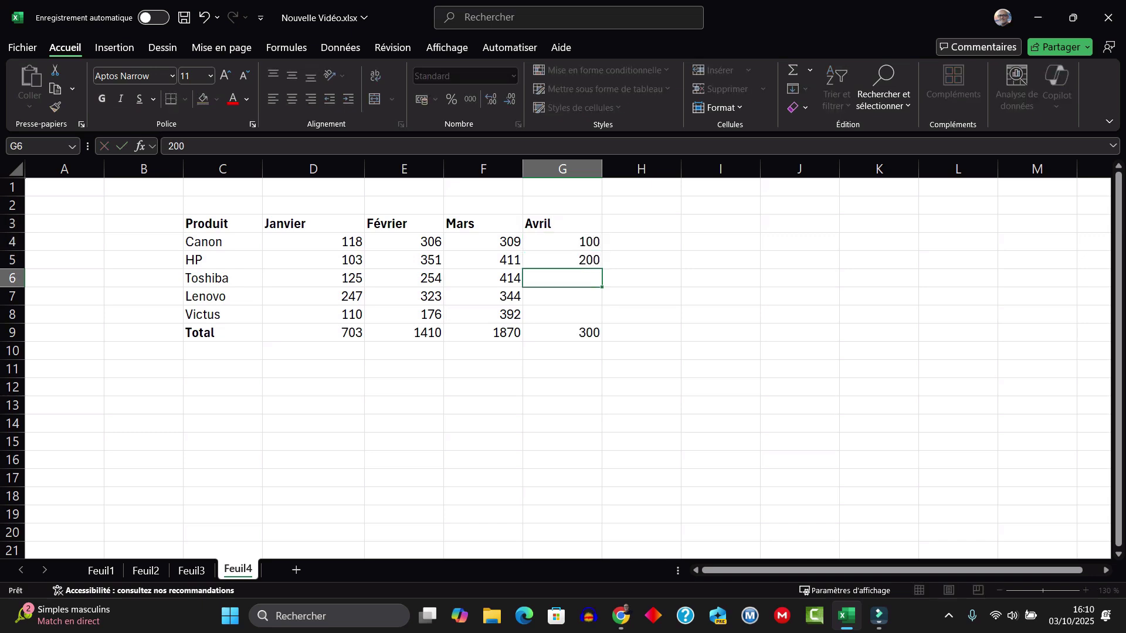
text(500)
key(Return)
text(600)
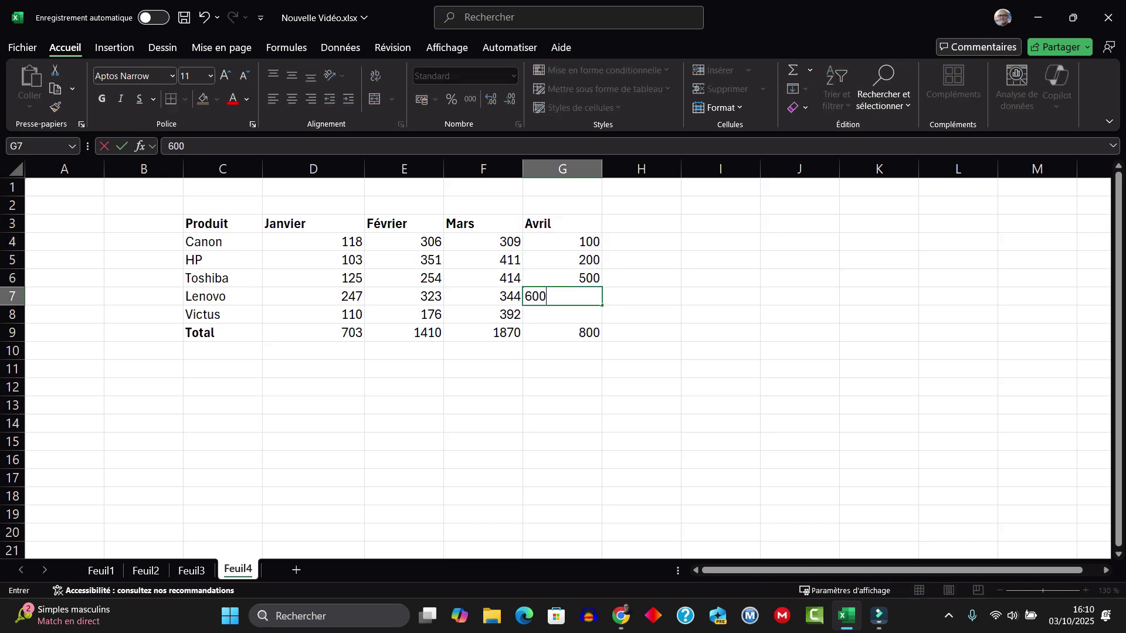
key(Return)
Add a Mai column with 20, 3500, 3500, 1500 and 200, extending the Total to 8720
click(642, 224)
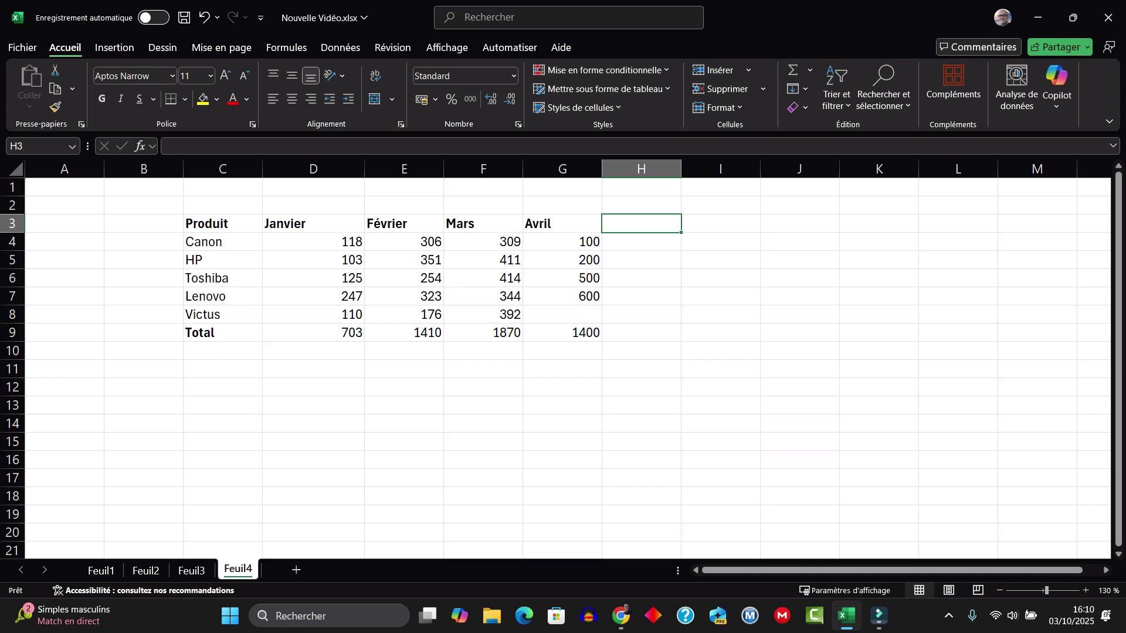
text(Mai)
key(Return)
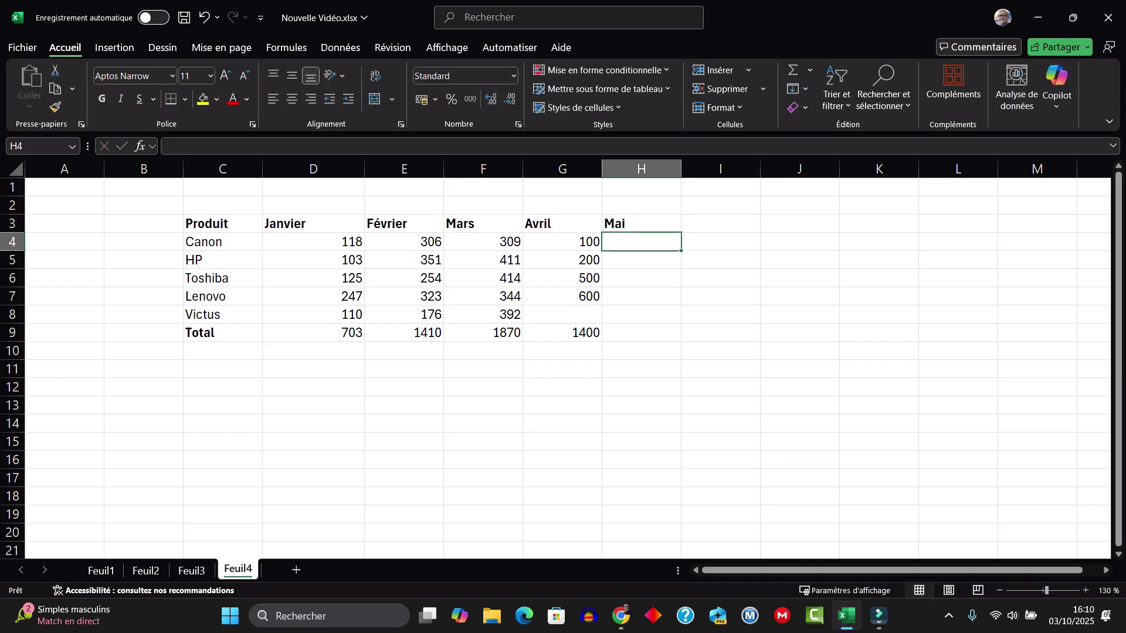
text(20)
key(Return)
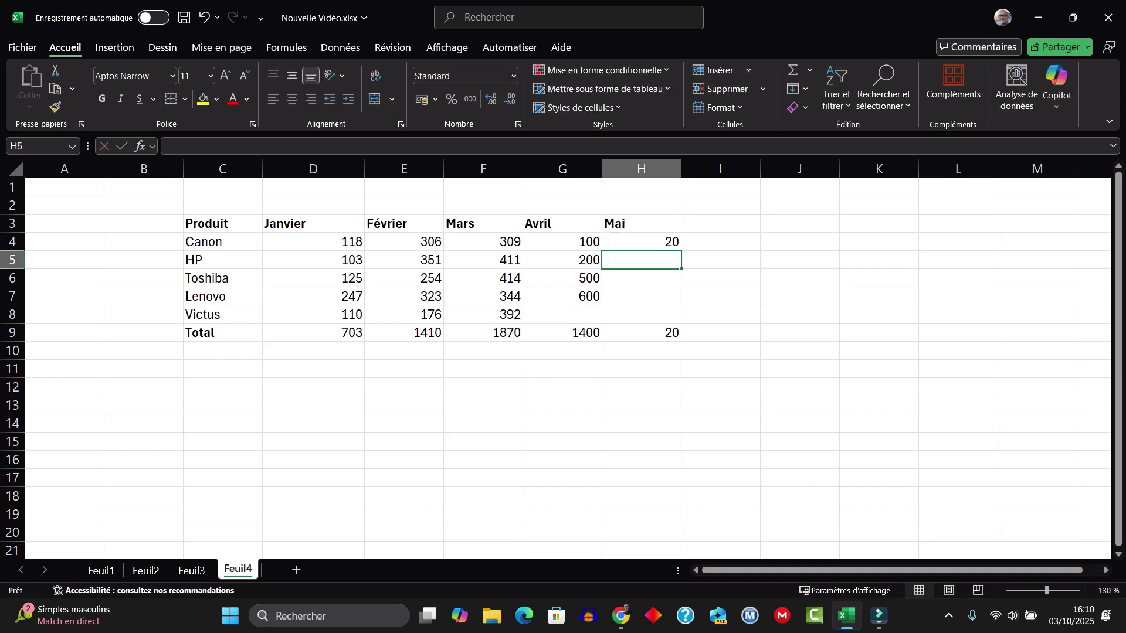
text(3500)
key(Return)
text(3)
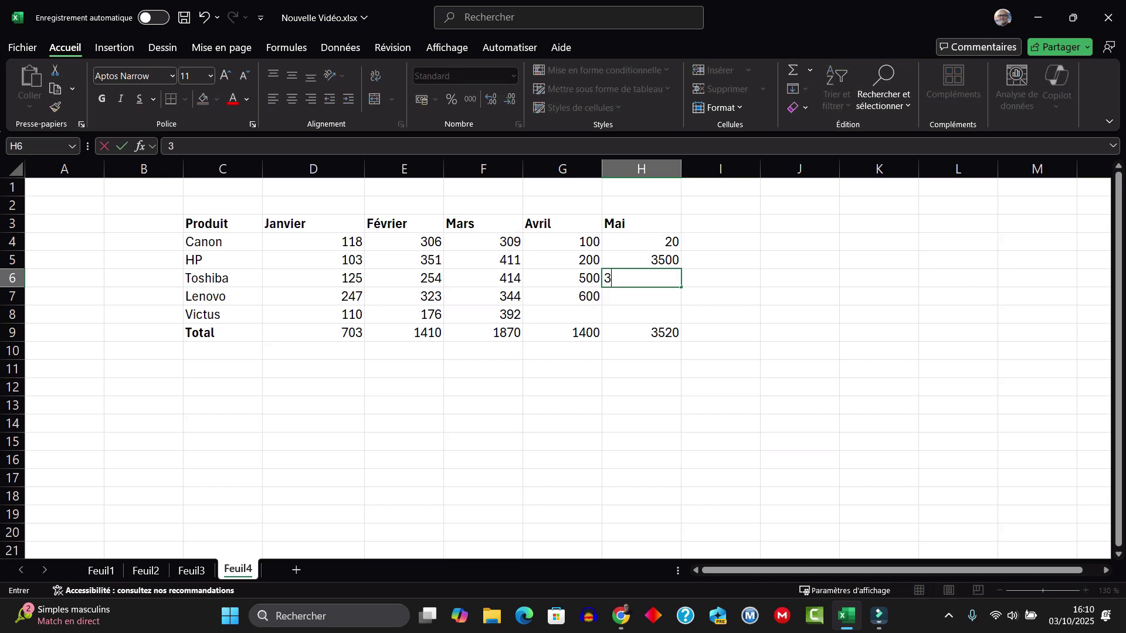
text(500)
key(Return)
text(15)
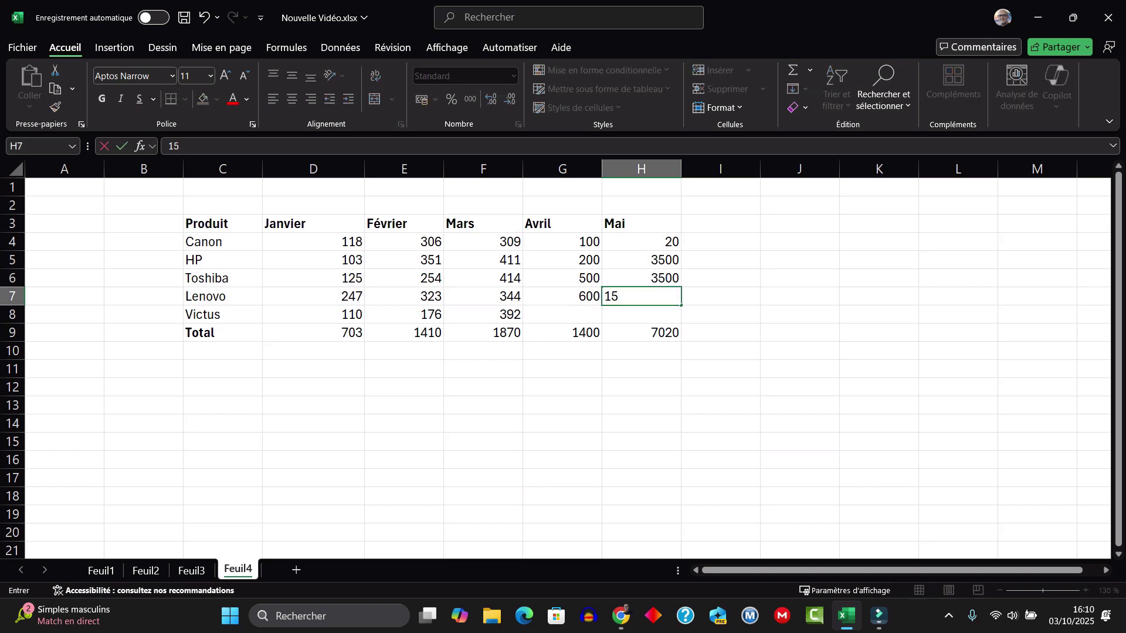
text(00)
key(Return)
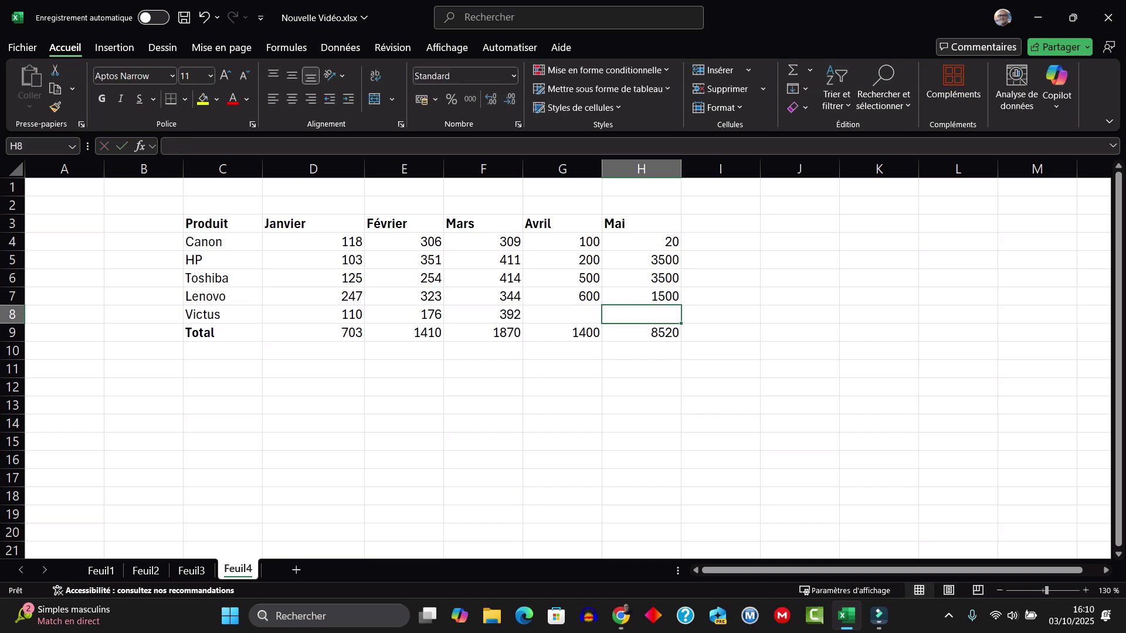
text(200)
key(Return)
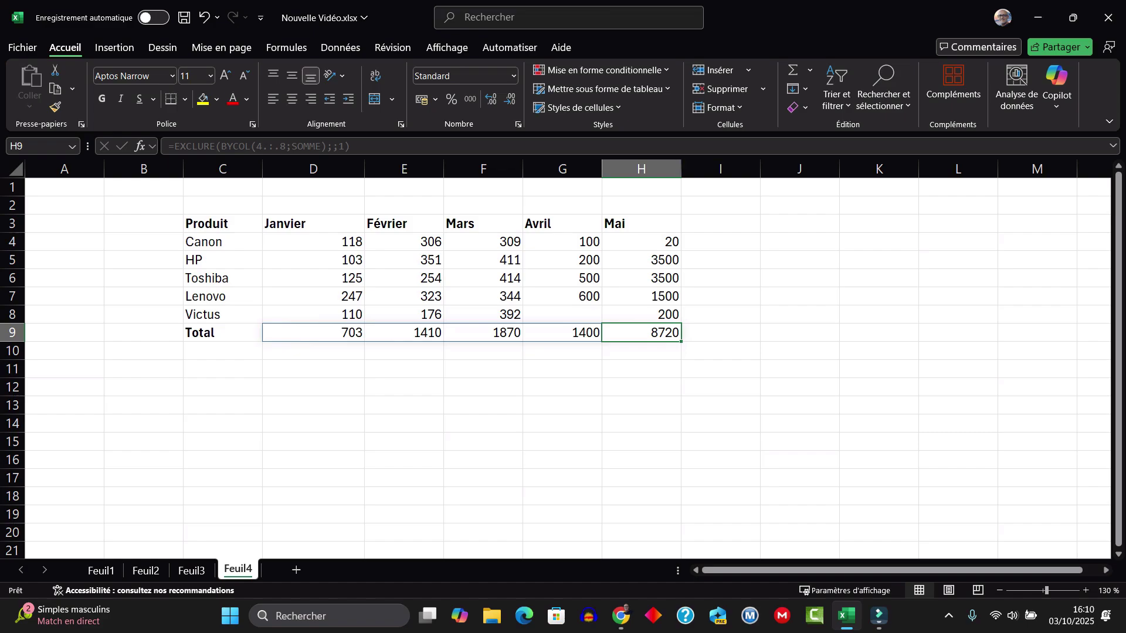